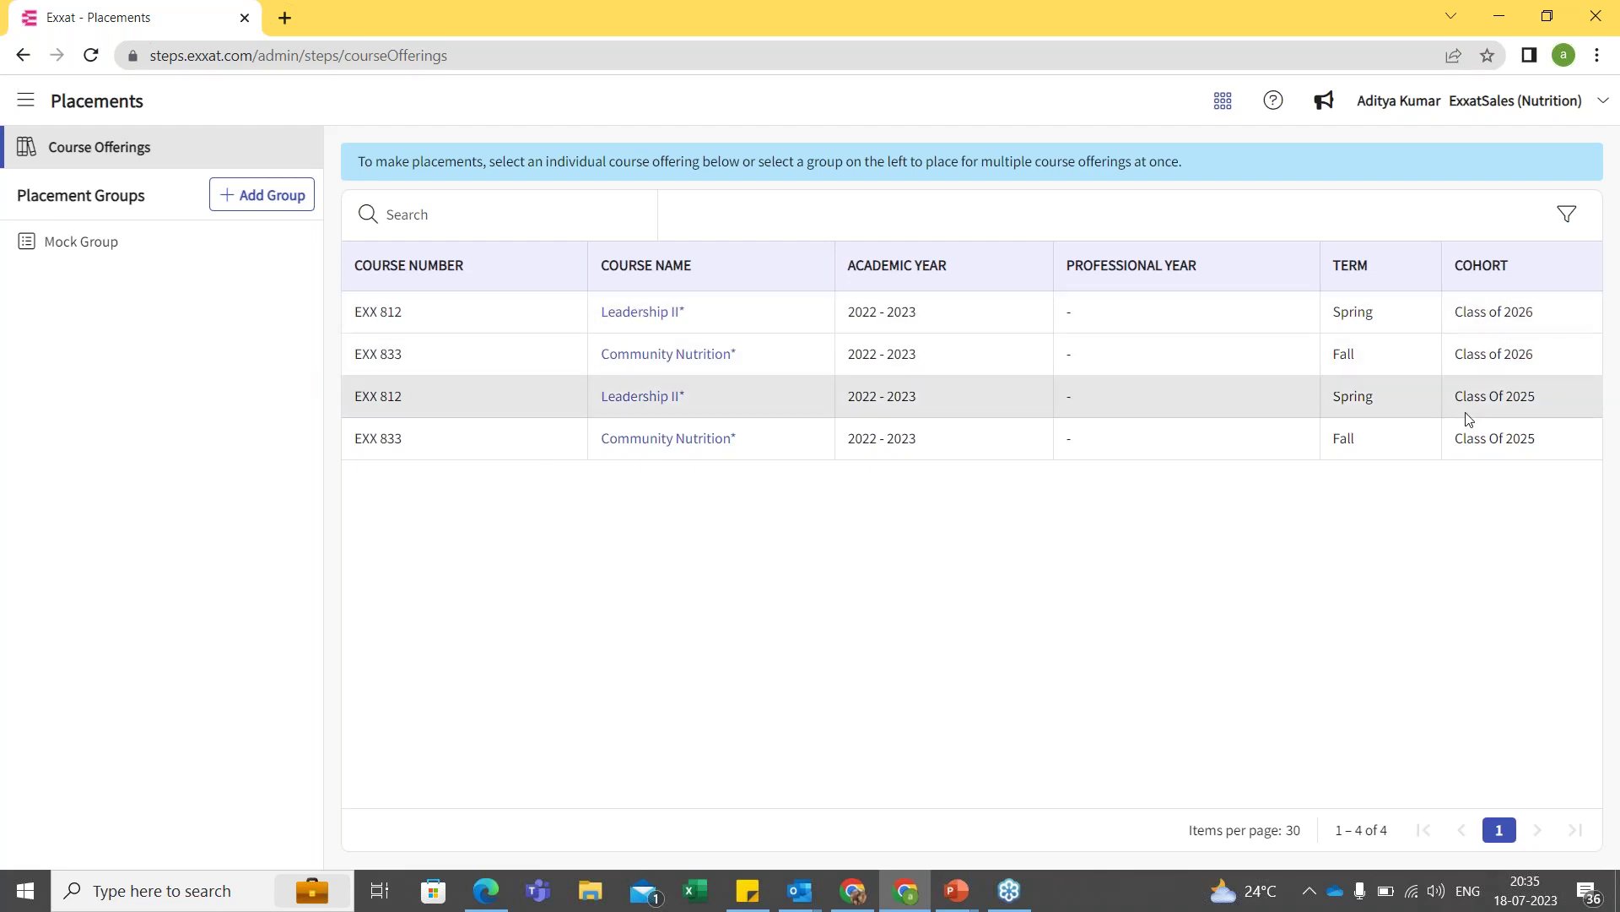
# Examine the cohorts and terms of the listed course offerings, comparing the Spring entries across classes.
pyautogui.moveTo(1456, 406); pyautogui.dragTo(1537, 398)
pyautogui.click(1335, 572)
pyautogui.moveTo(1375, 310); pyautogui.dragTo(1341, 355)
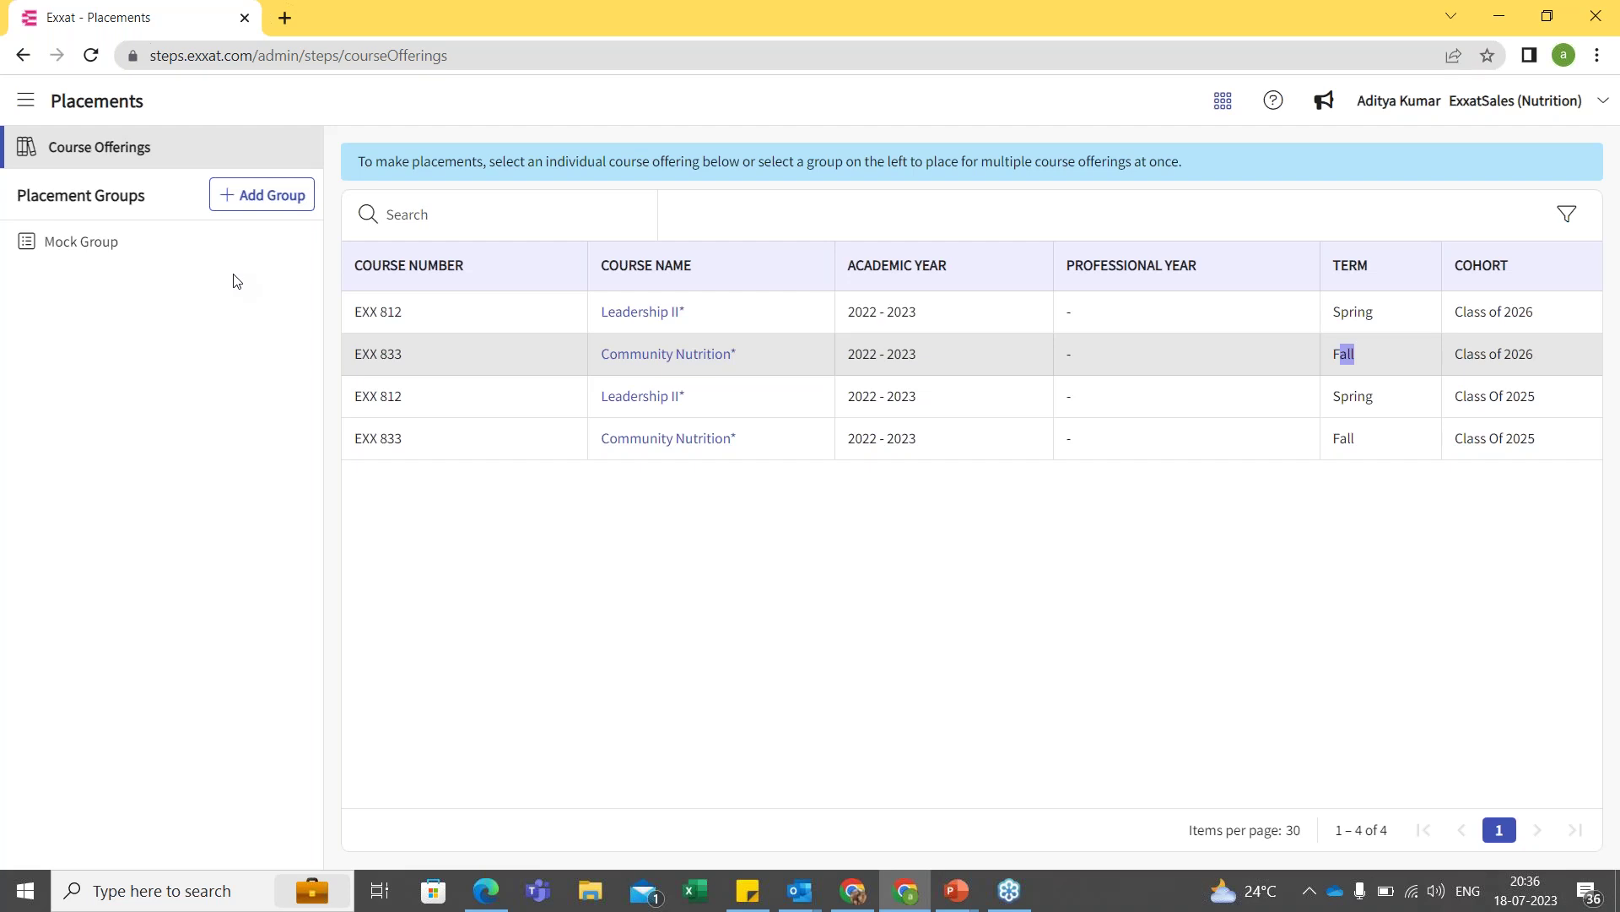
pyautogui.click(780, 569)
pyautogui.moveTo(1391, 313); pyautogui.dragTo(1332, 313)
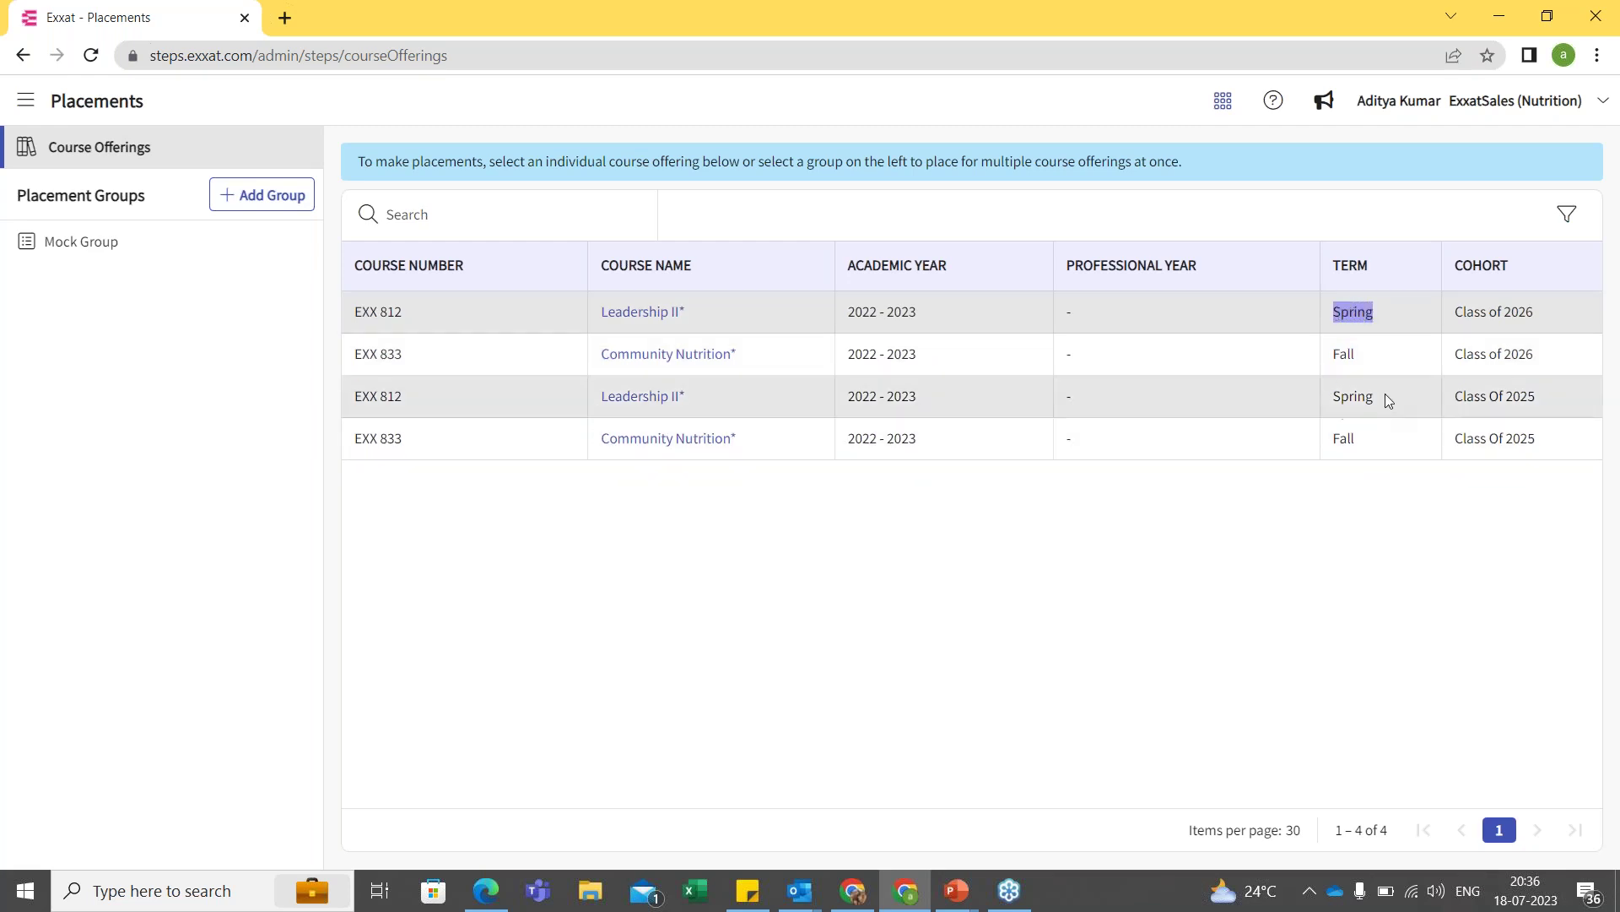
pyautogui.moveTo(1388, 397); pyautogui.dragTo(1341, 397)
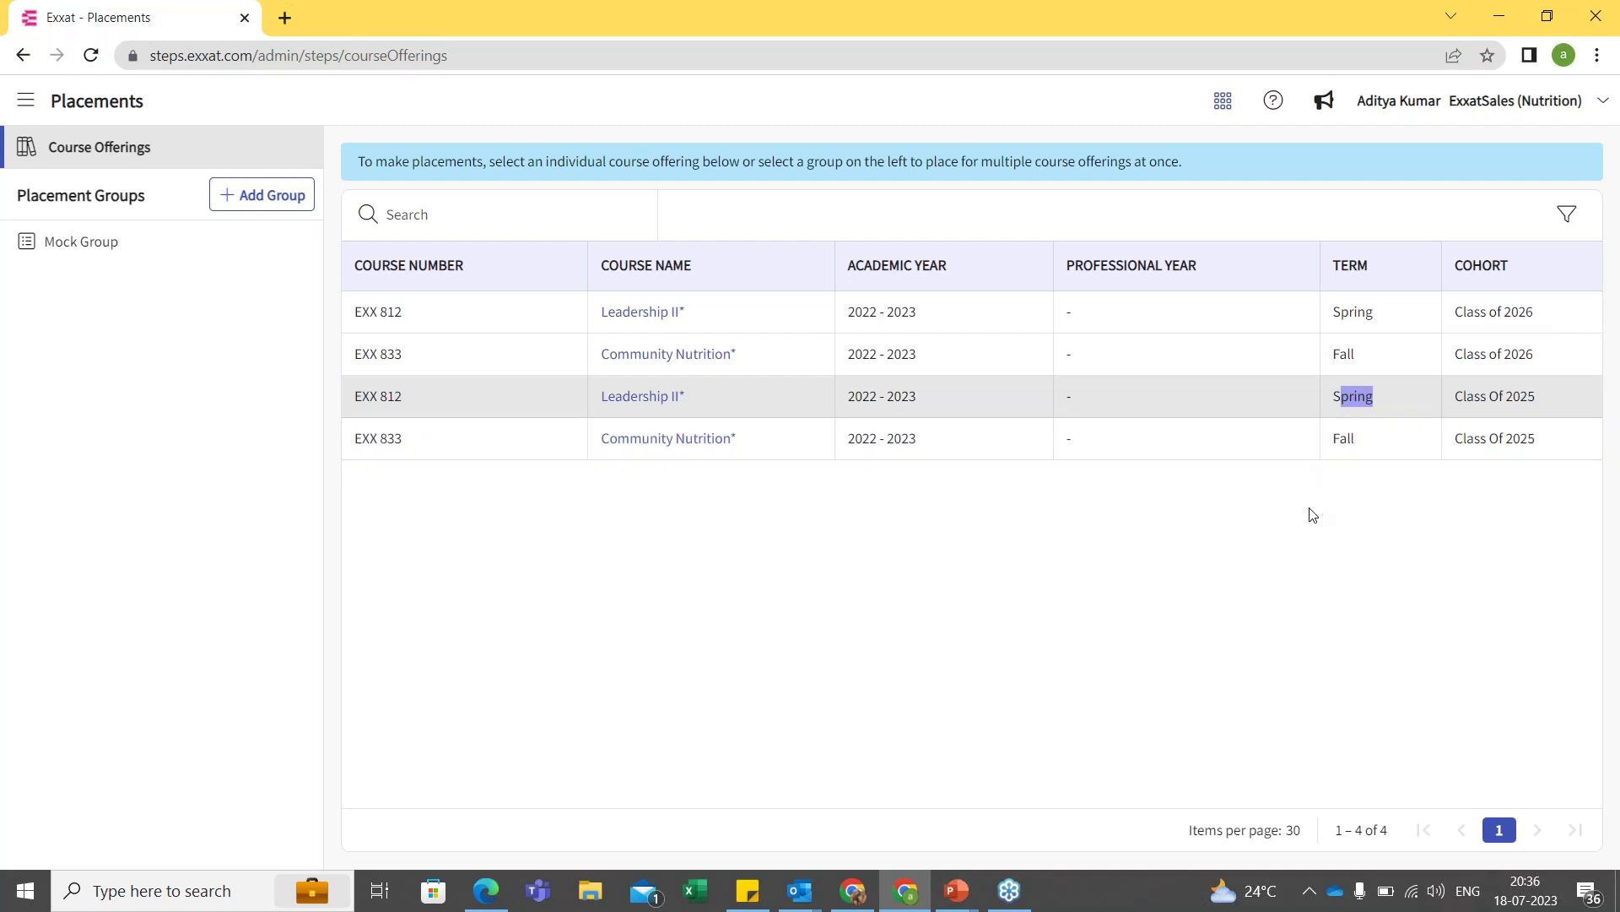
# Start a new placement group named "Spring Courses".
pyautogui.click(269, 196)
pyautogui.click(559, 276)
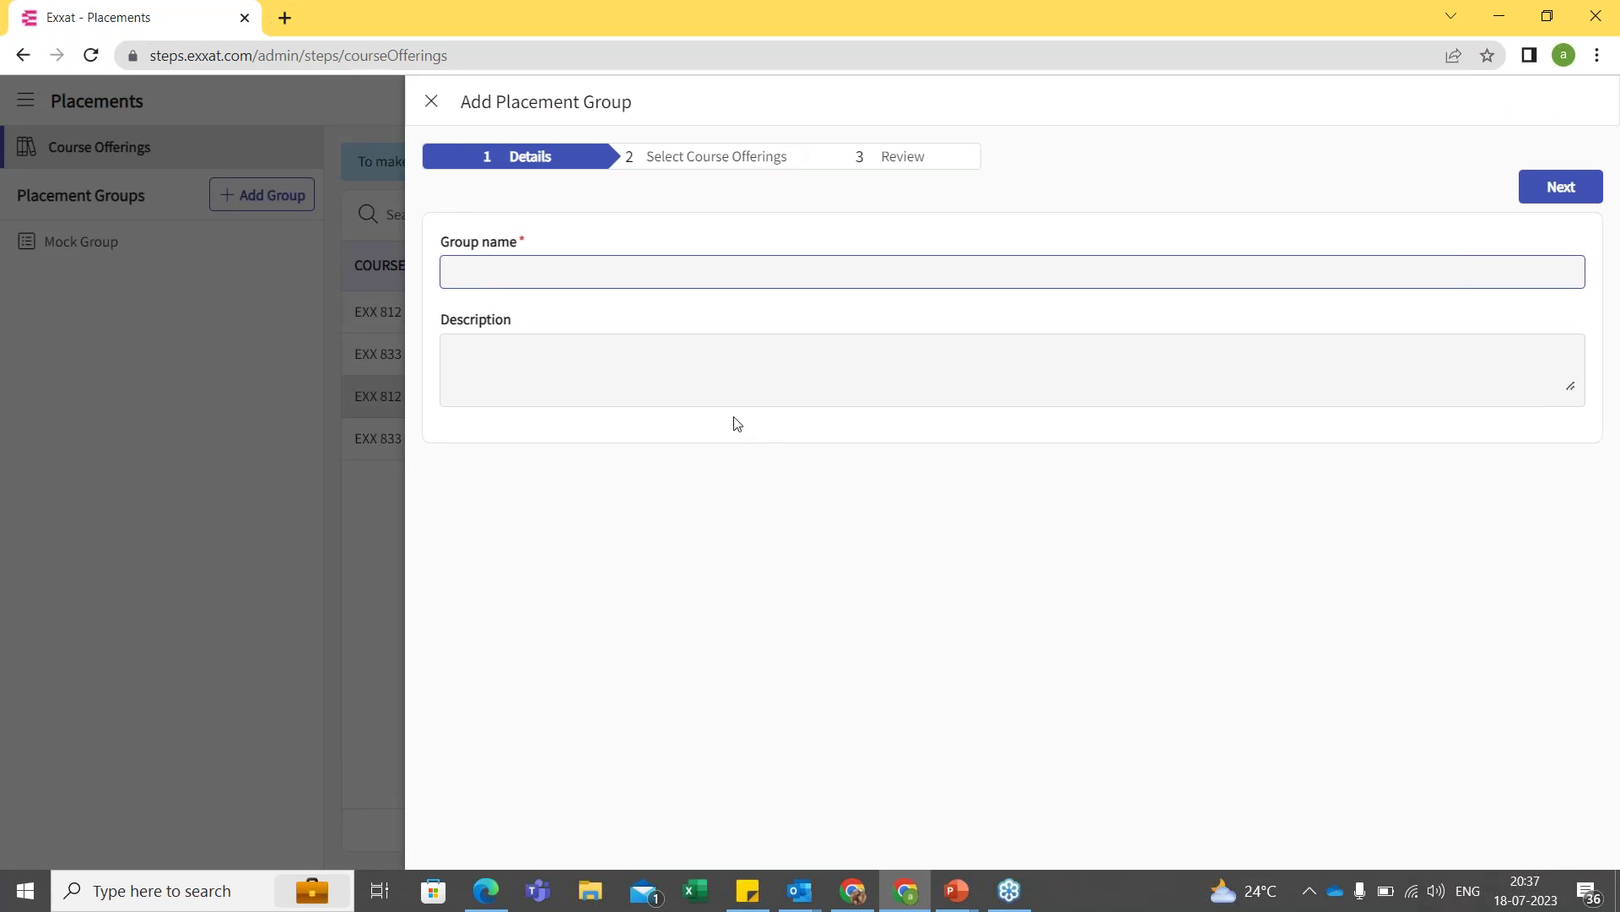
pyautogui.write('Spring Courses')
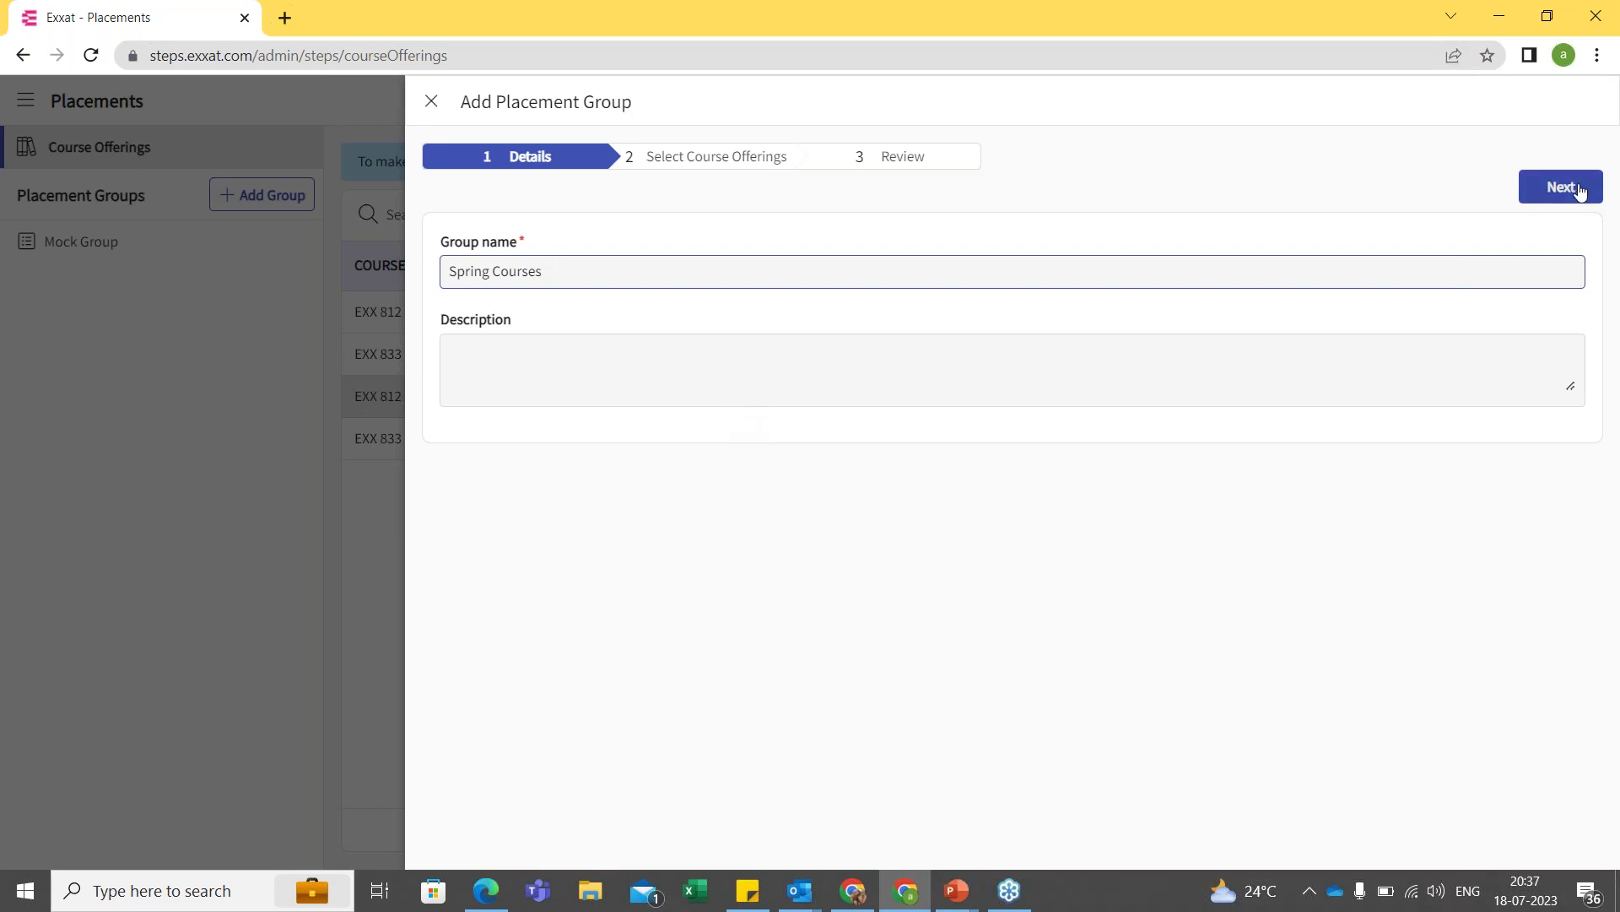
# Enter the group description "this group is to manage placement of all the spring courses" and proceed to course offering selection.
pyautogui.click(687, 376)
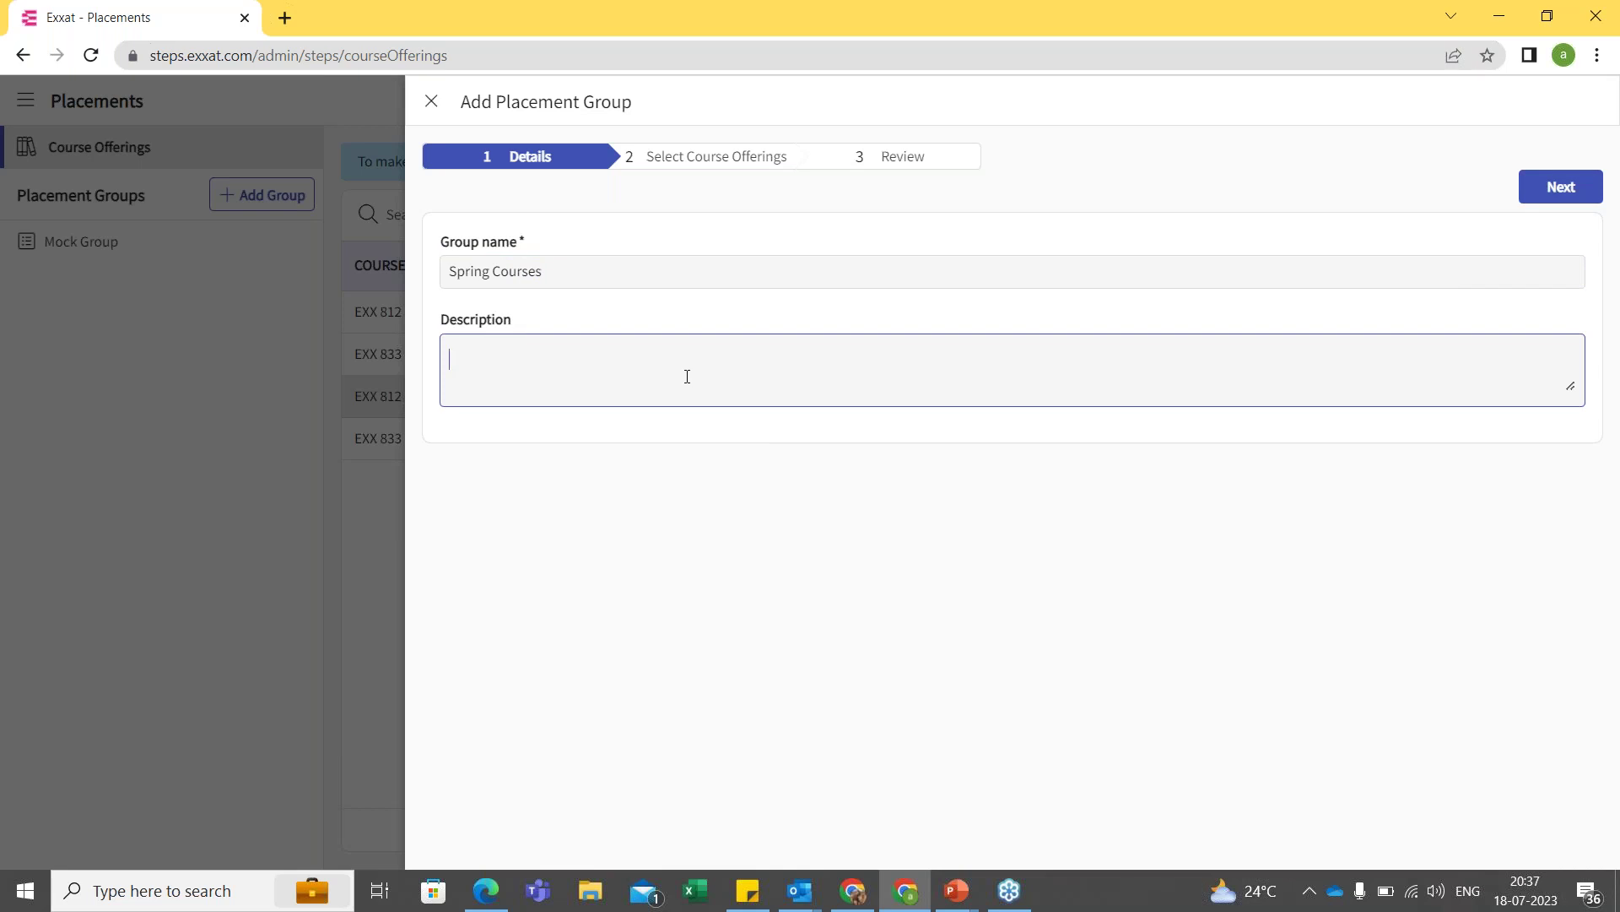
pyautogui.write('this group is to manage all the spr')
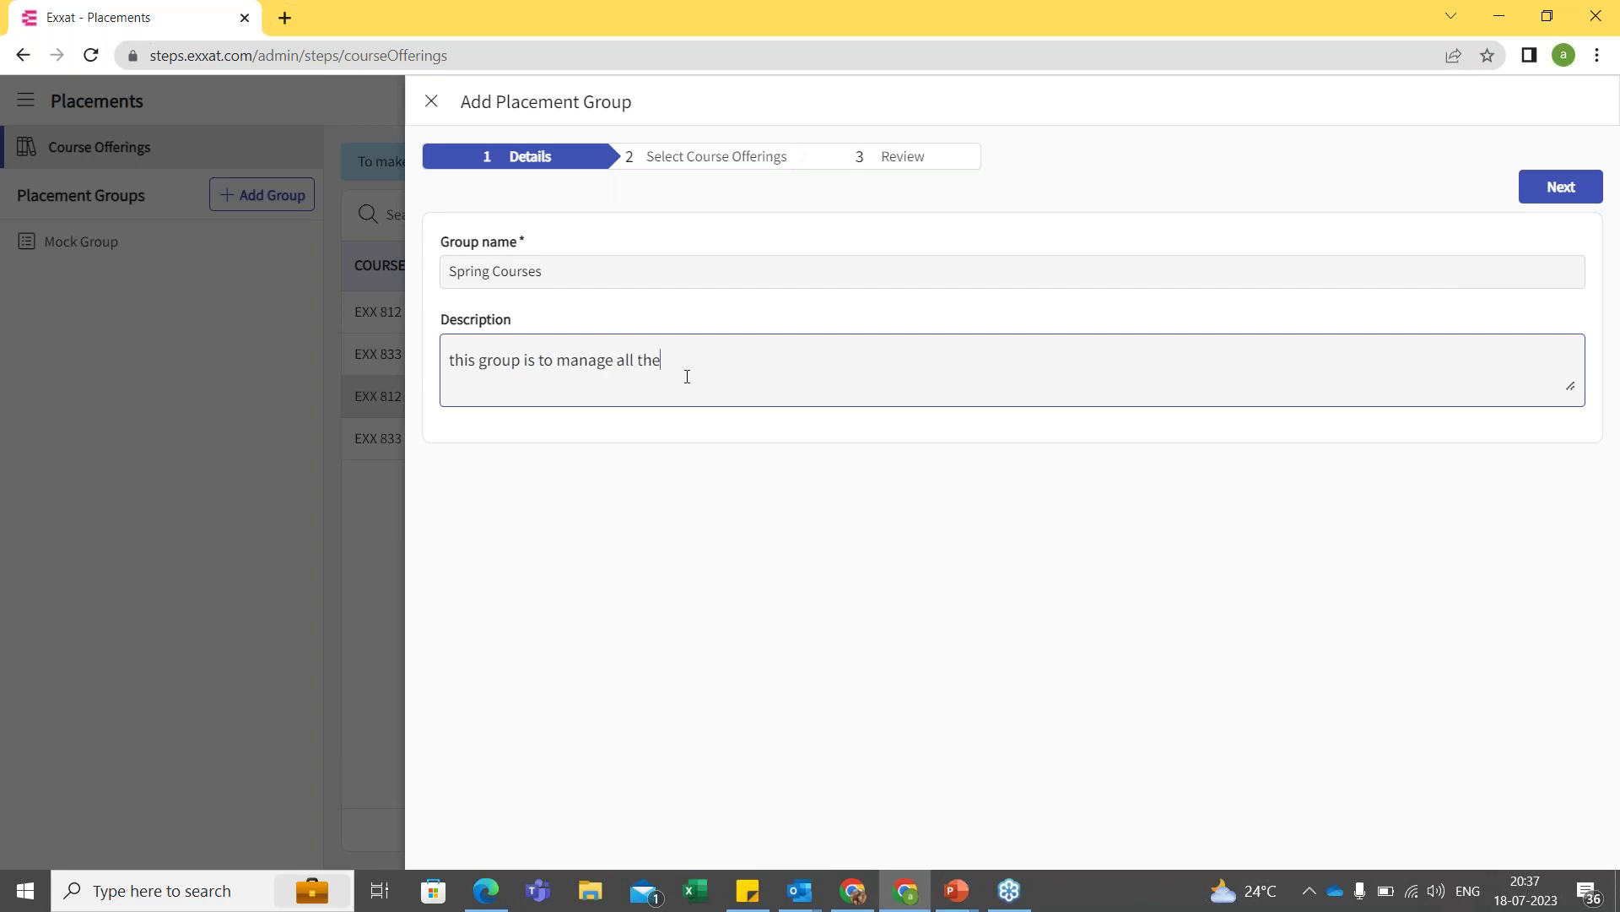
pyautogui.press('BackSpace')
pyautogui.write('ring courses')
pyautogui.click(613, 354)
pyautogui.write('placement of')
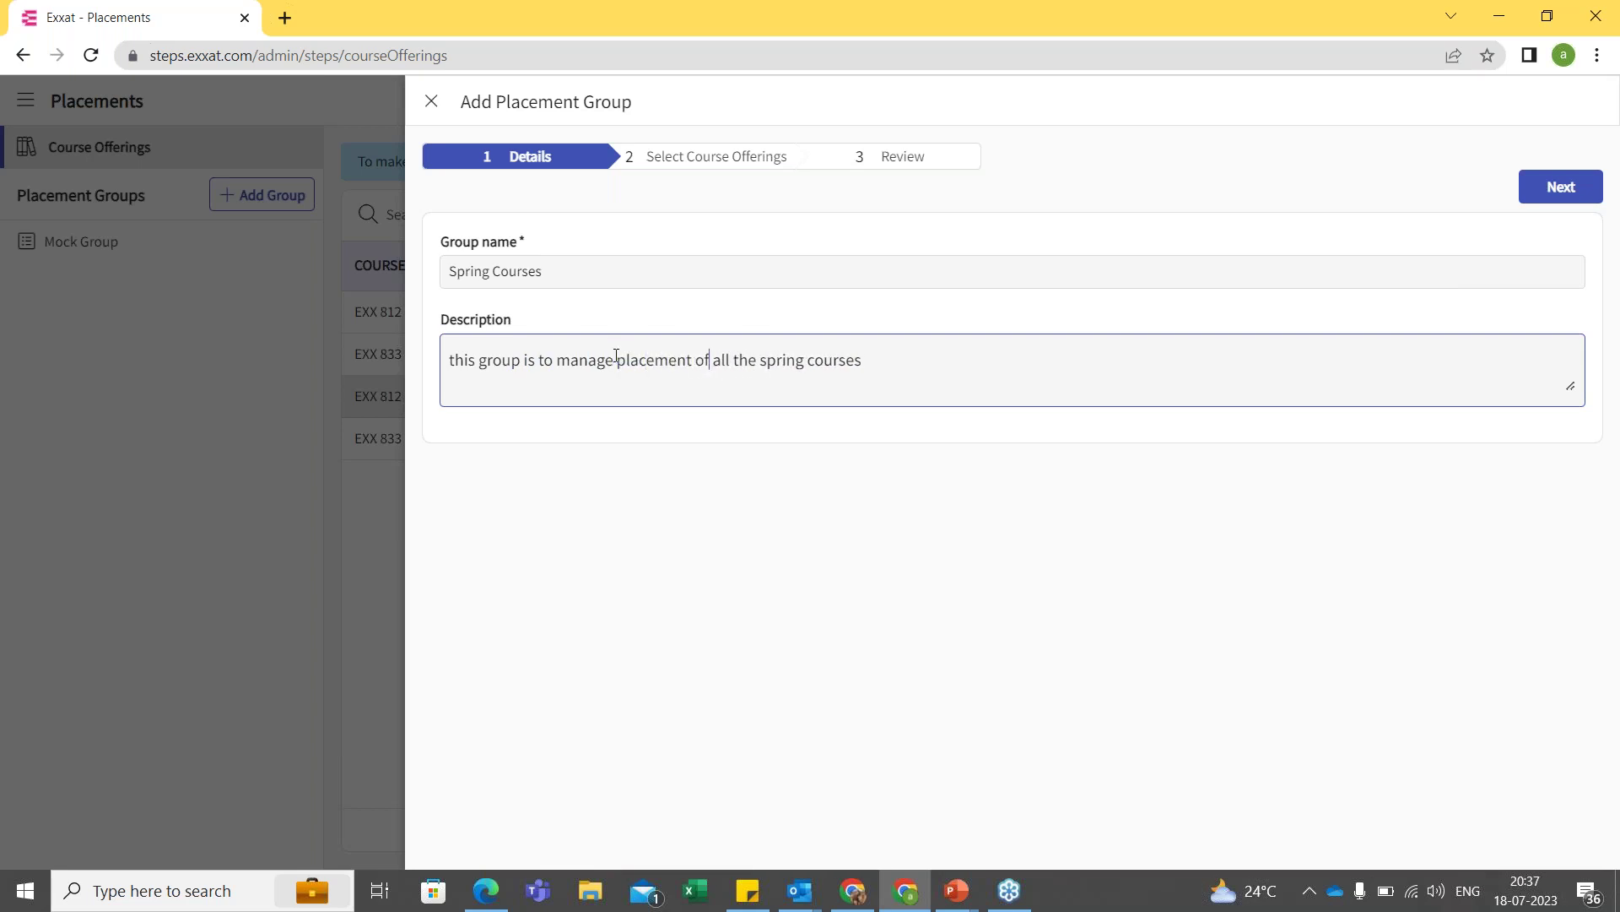
pyautogui.click(1587, 192)
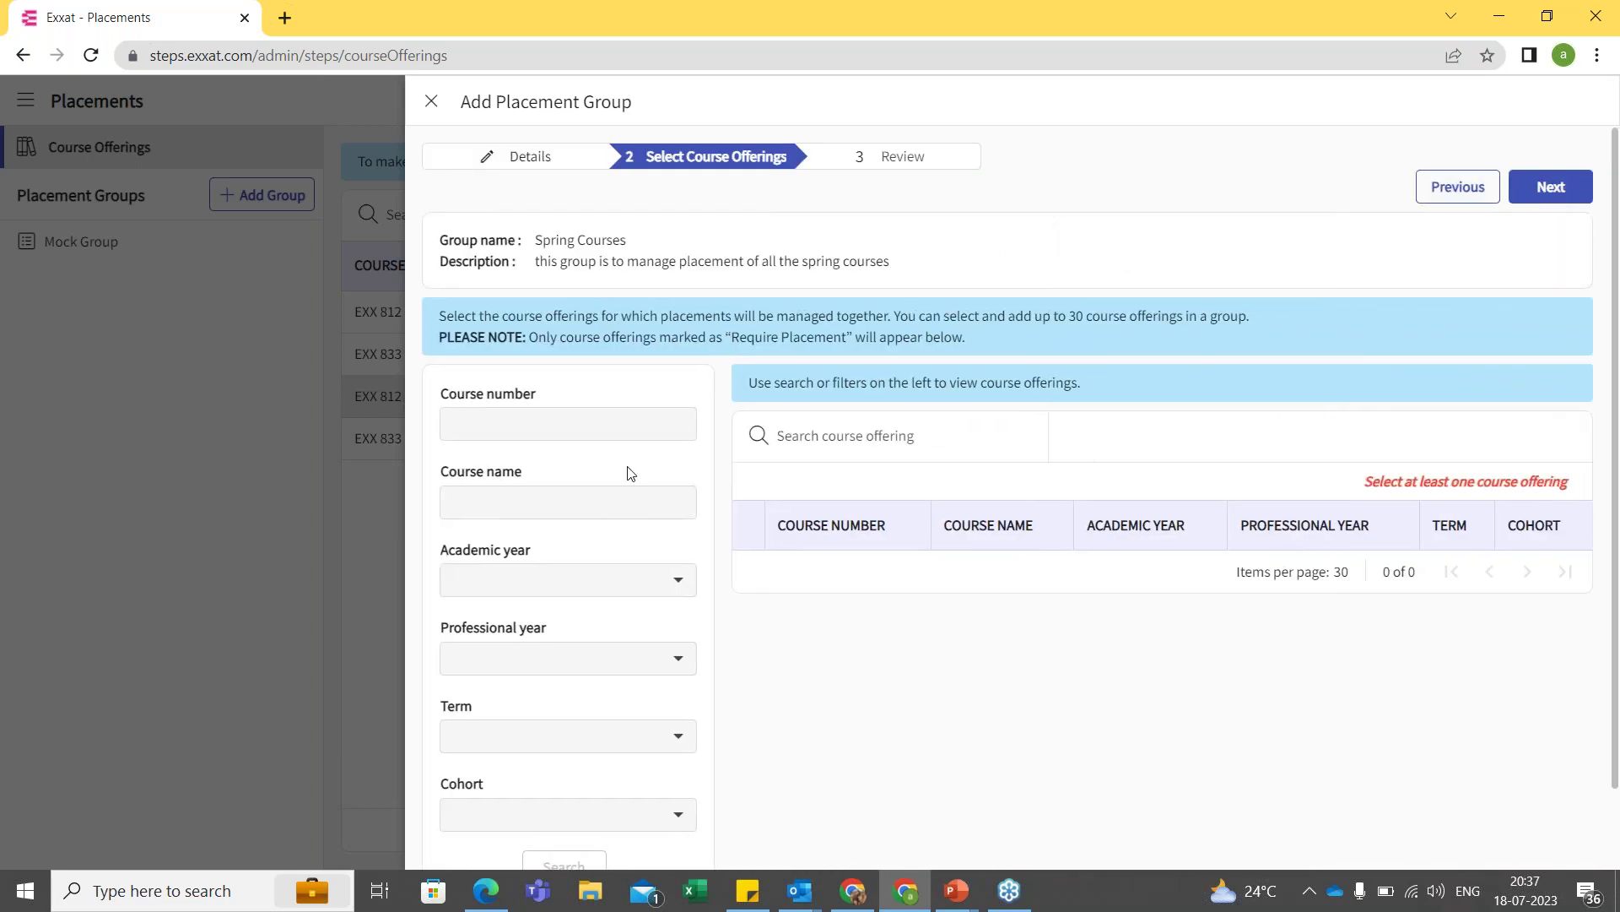
# Search the course offerings available for the group with the term filter set to Spring.
pyautogui.scroll(-1, 629, 473)
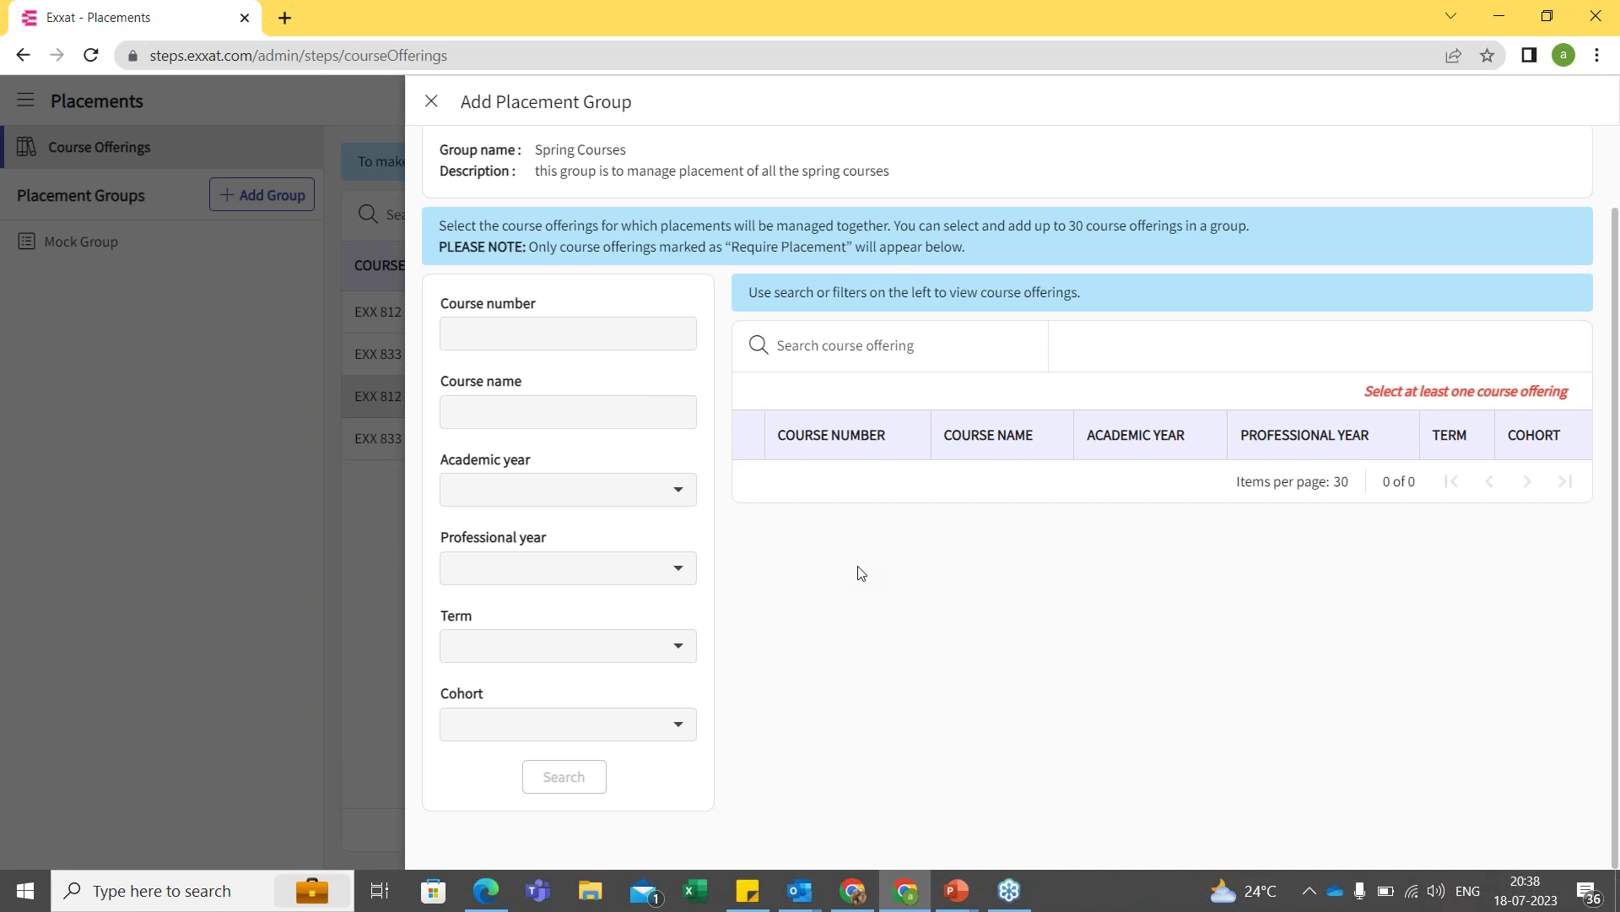
pyautogui.scroll(2, 857, 571)
pyautogui.scroll(-2, 785, 608)
pyautogui.click(681, 655)
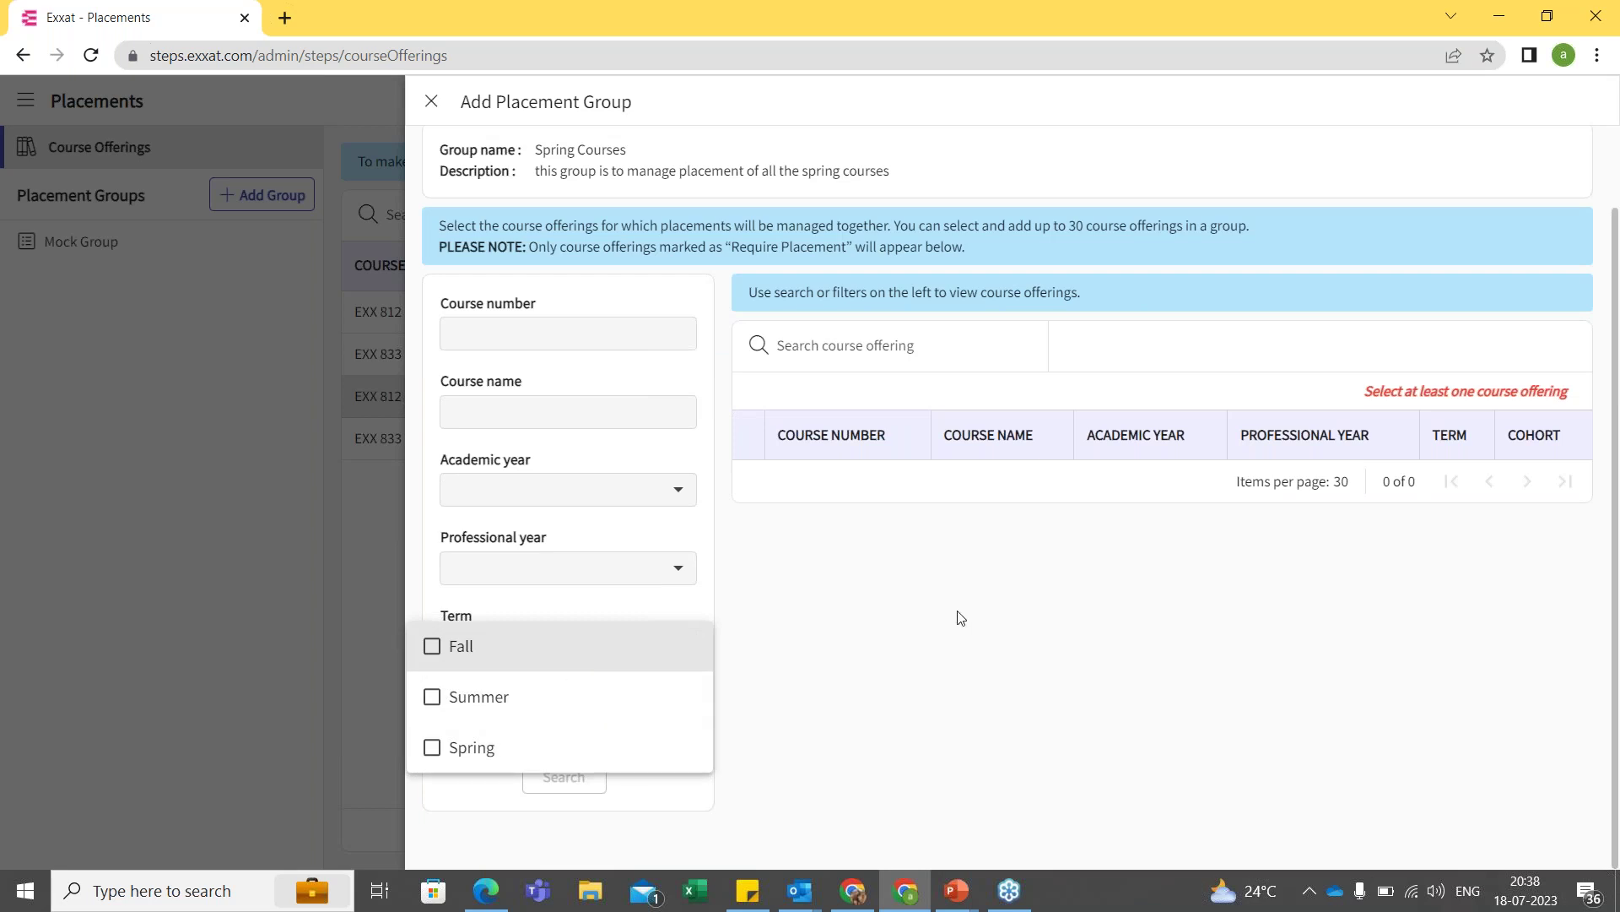
pyautogui.click(692, 649)
pyautogui.click(692, 648)
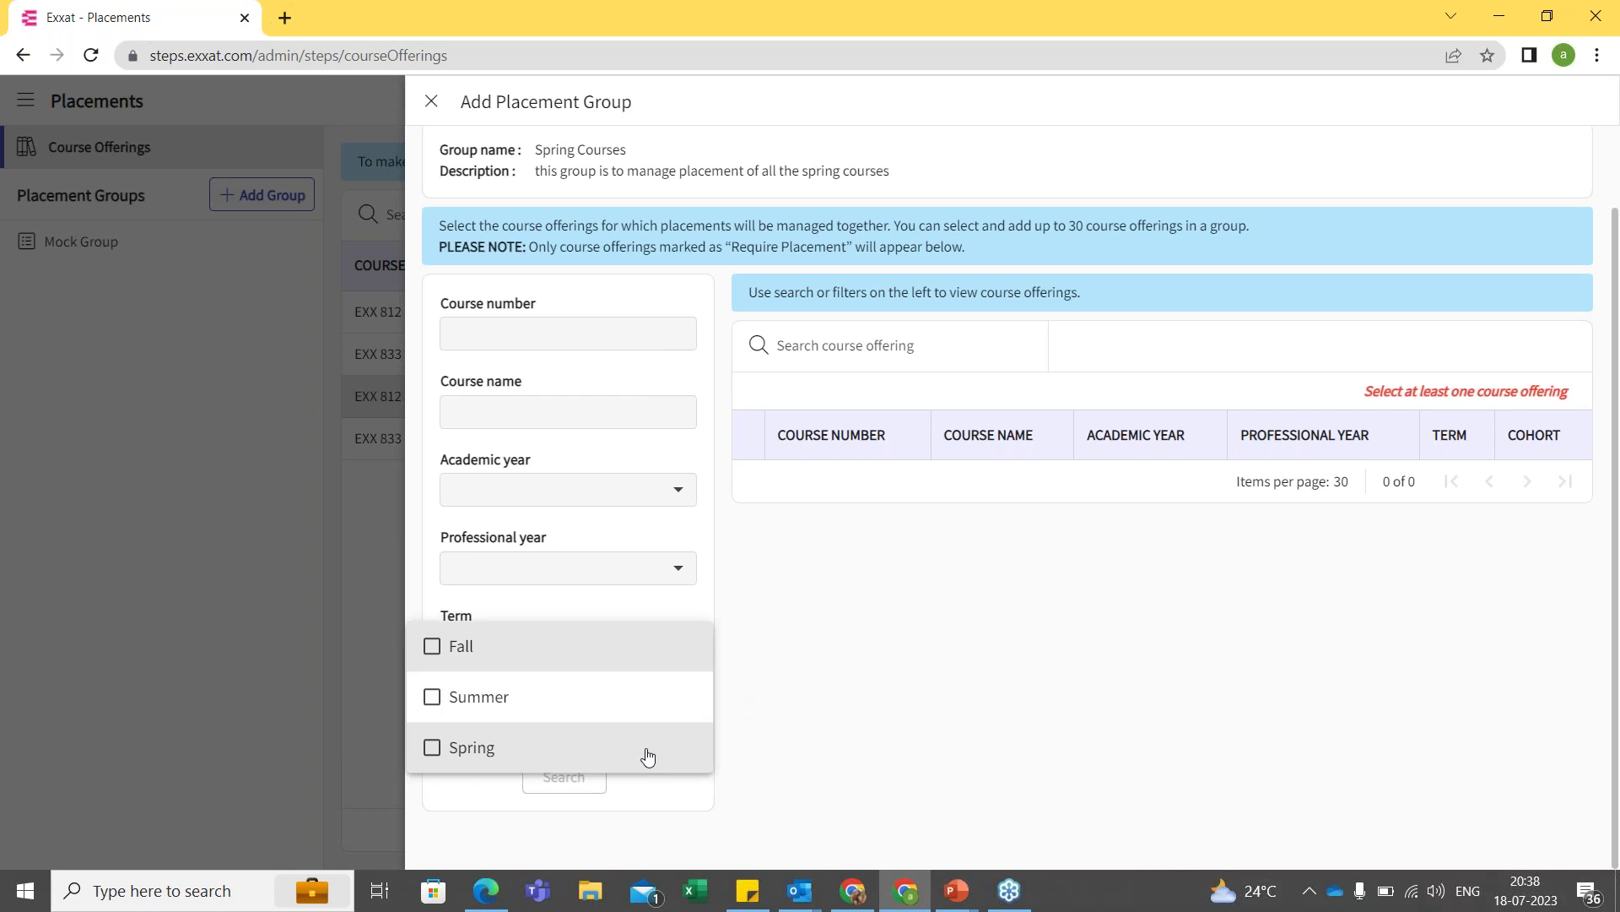
pyautogui.click(646, 752)
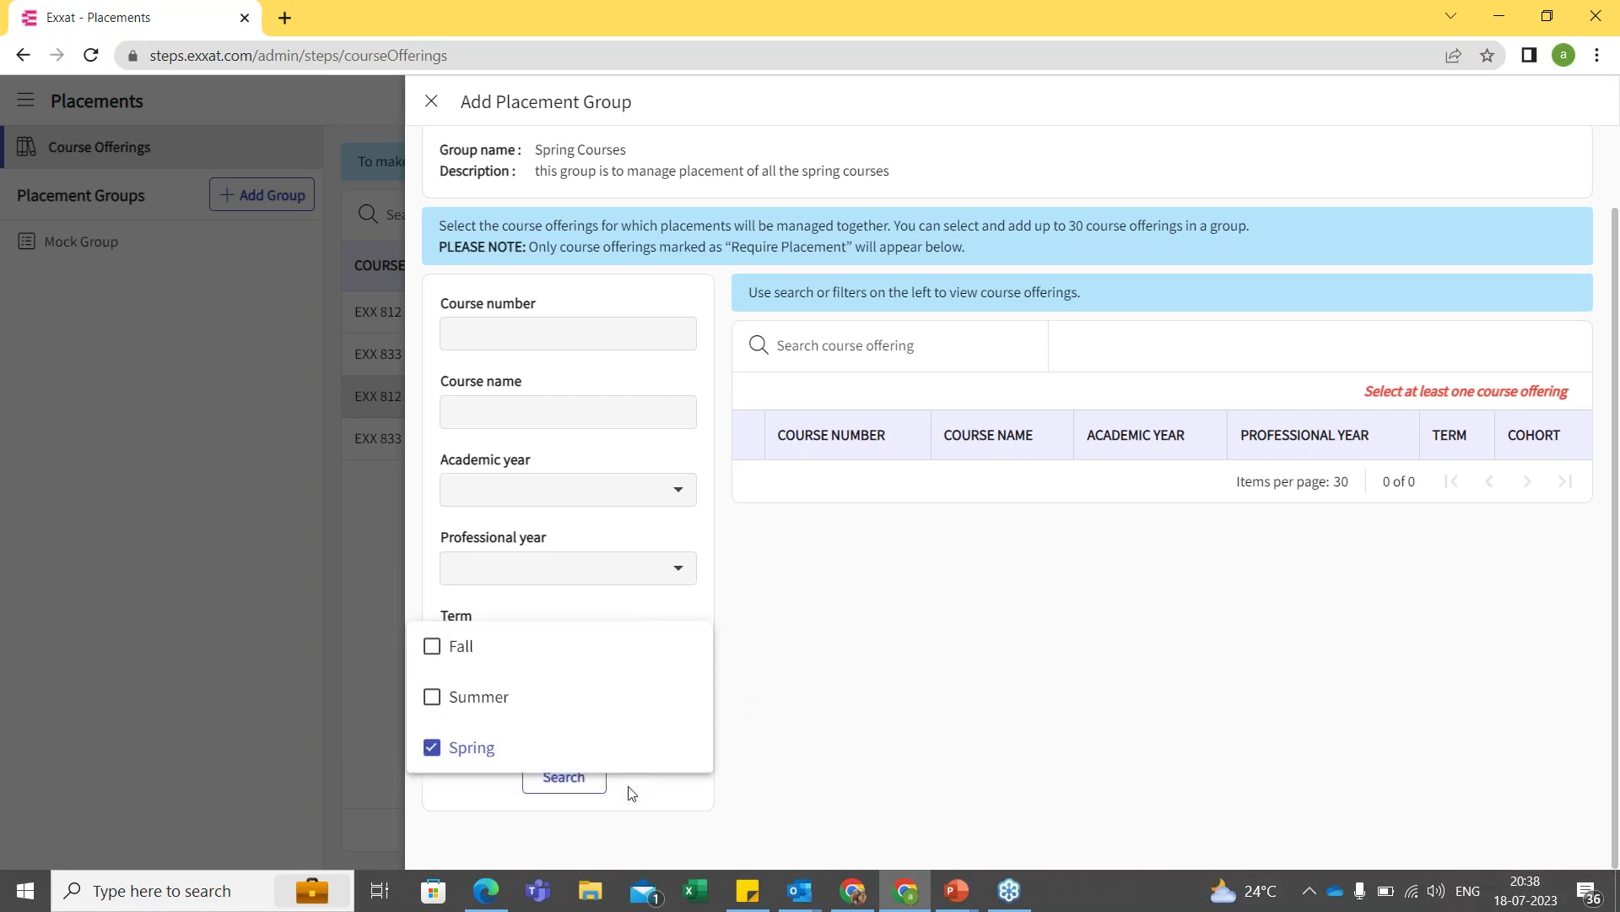
pyautogui.click(777, 789)
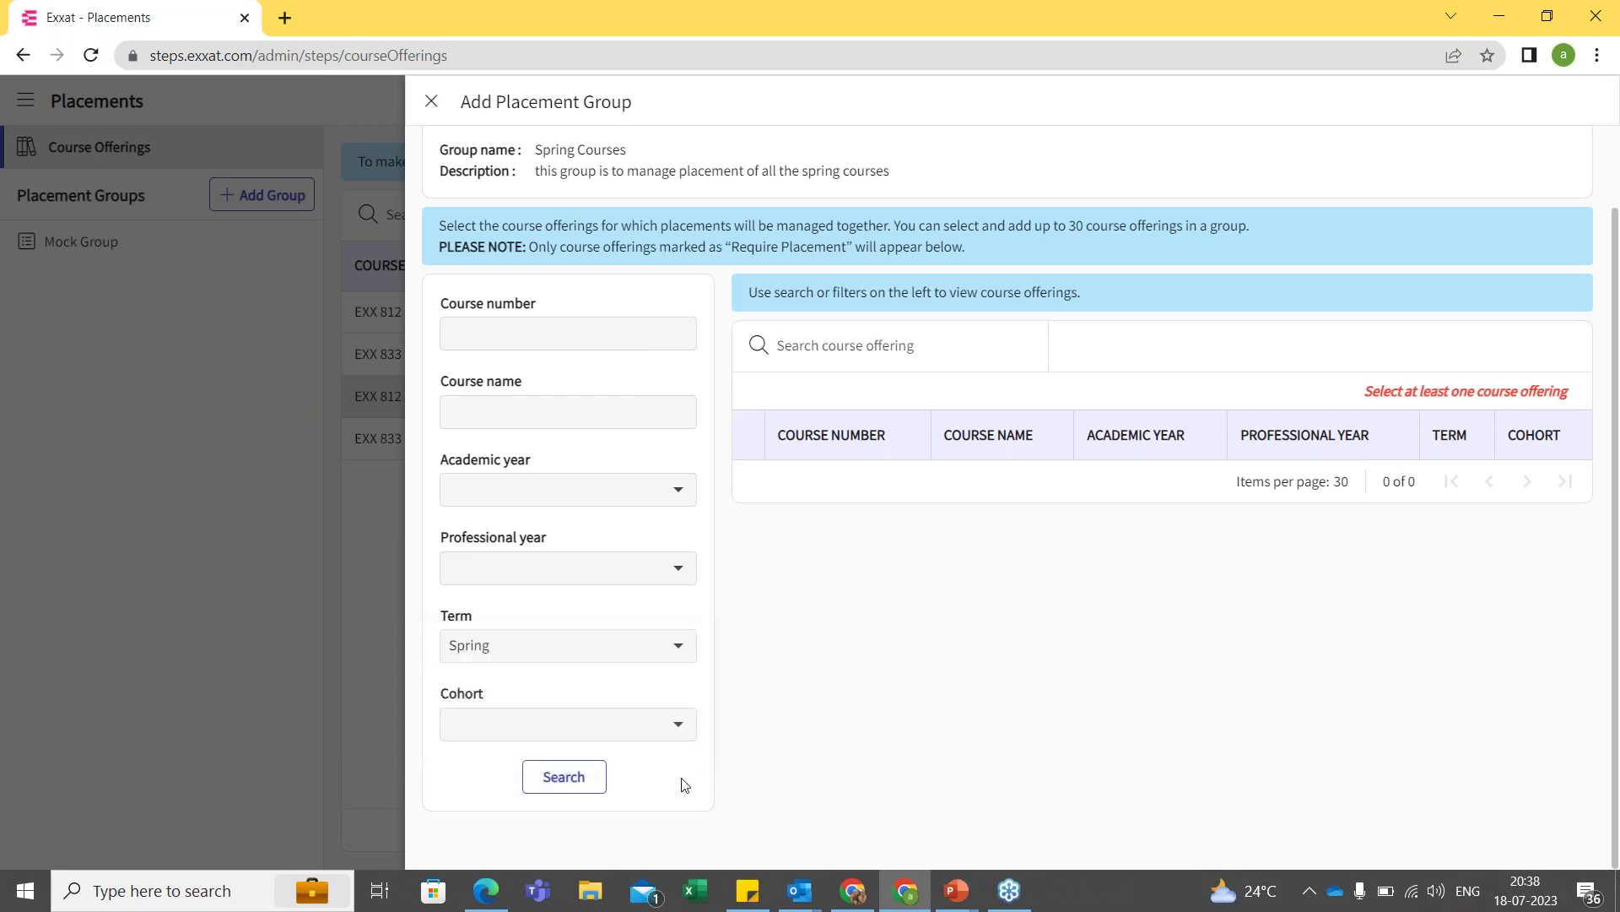
pyautogui.click(596, 781)
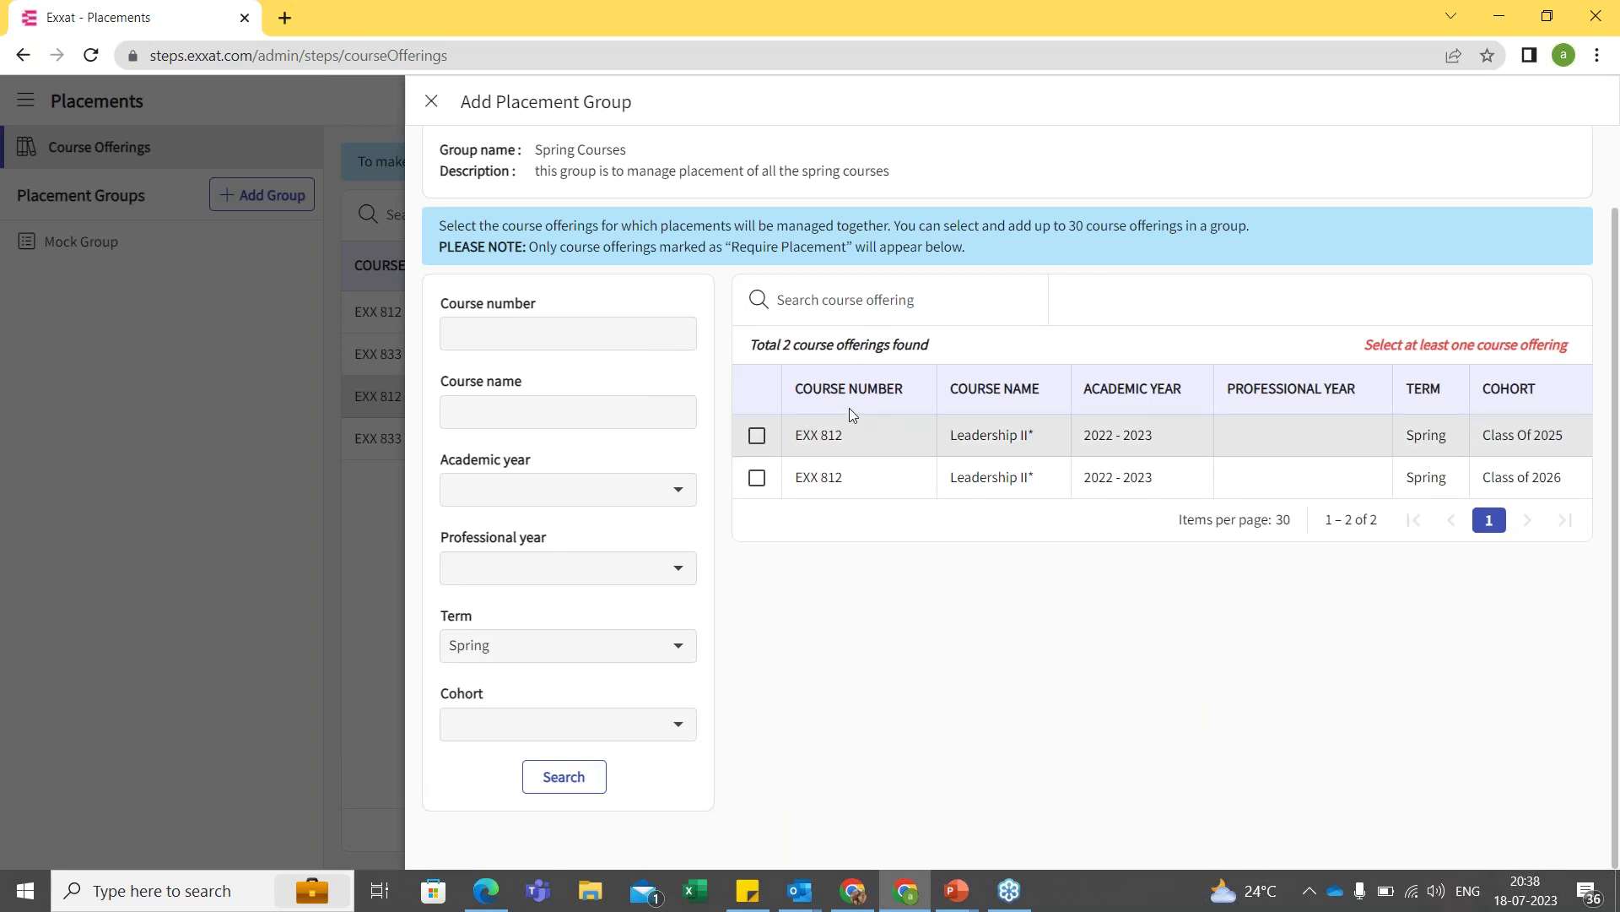
# Select both EXX 812 Leadership II Spring offerings, for the Class Of 2025 and Class of 2026, for the group.
pyautogui.click(757, 436)
pyautogui.click(757, 477)
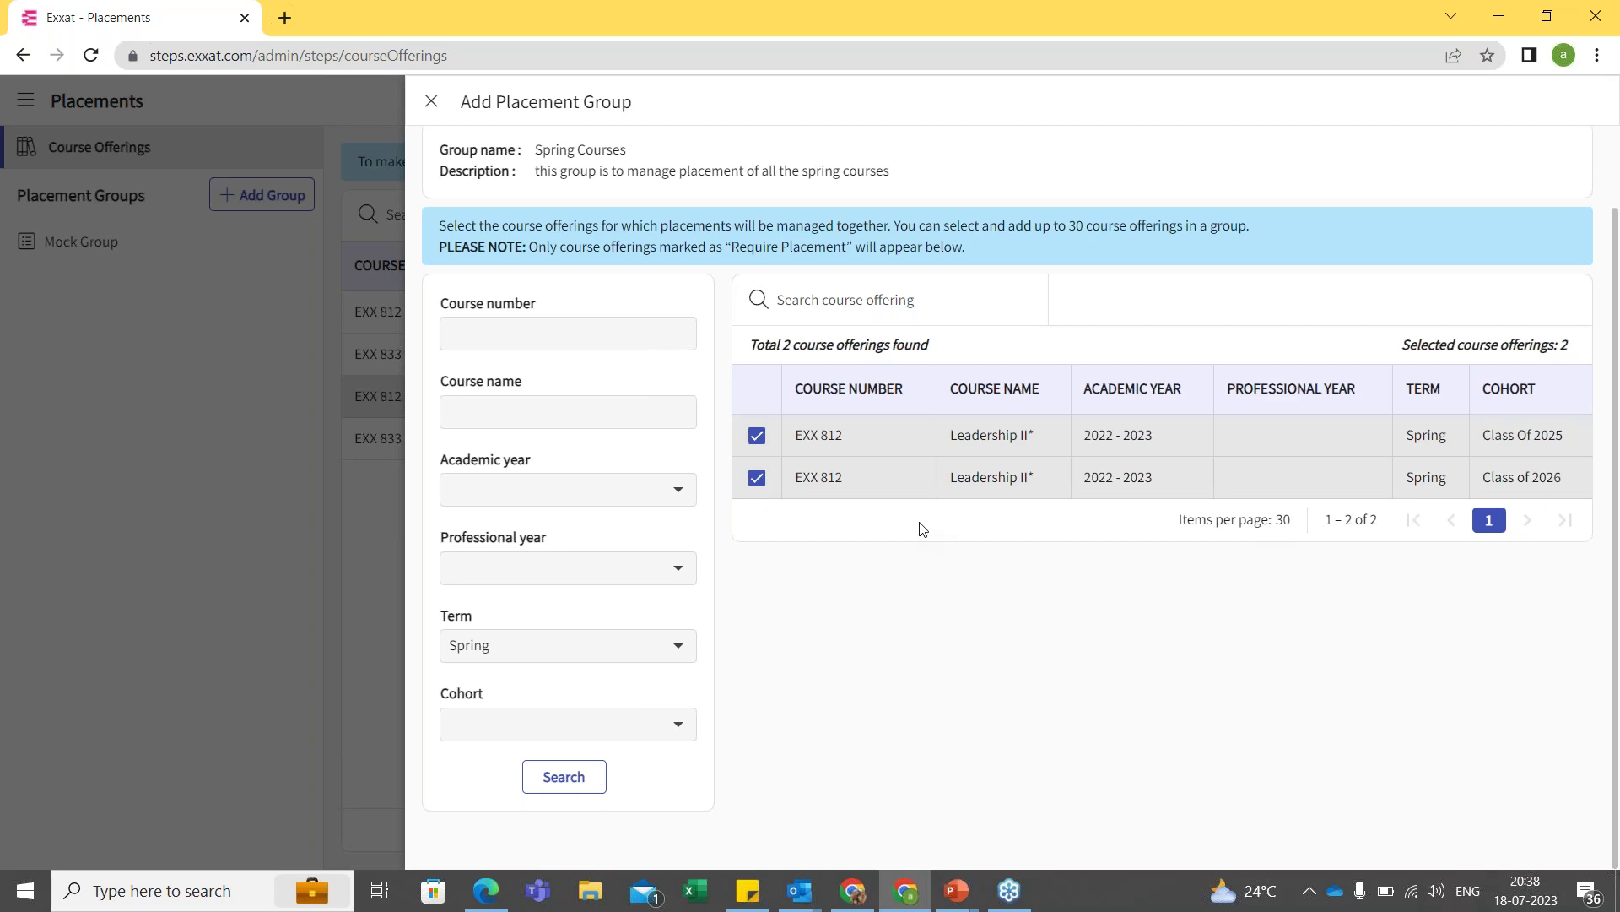
pyautogui.scroll(2, 1225, 591)
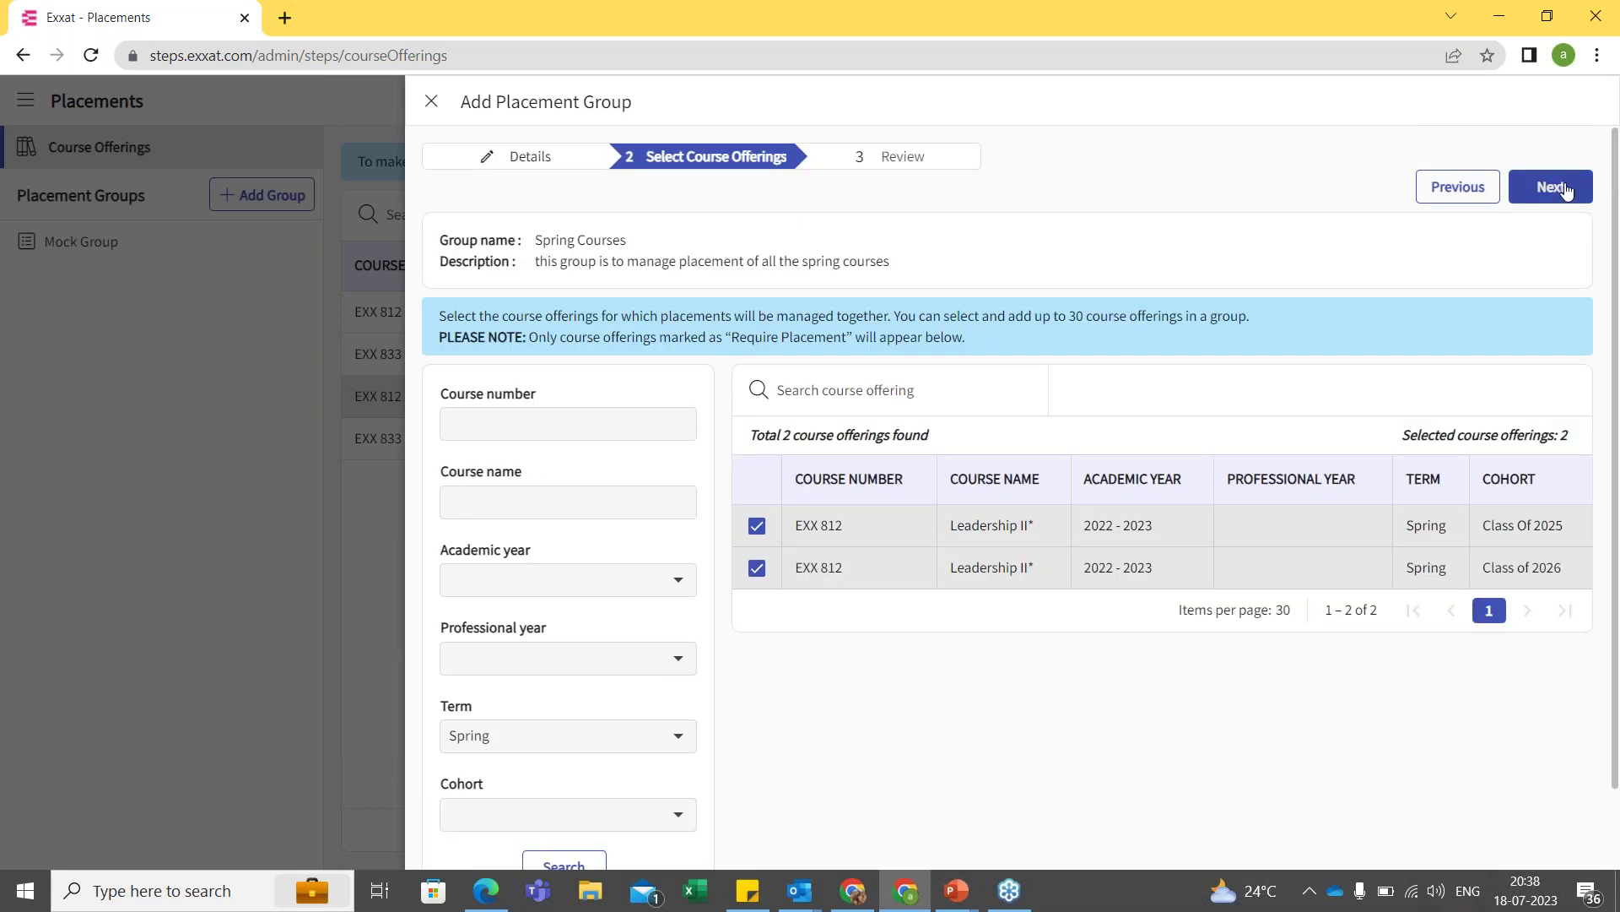
# Look through the cohort, professional year and academic year filter options without choosing any.
pyautogui.scroll(-2, 809, 561)
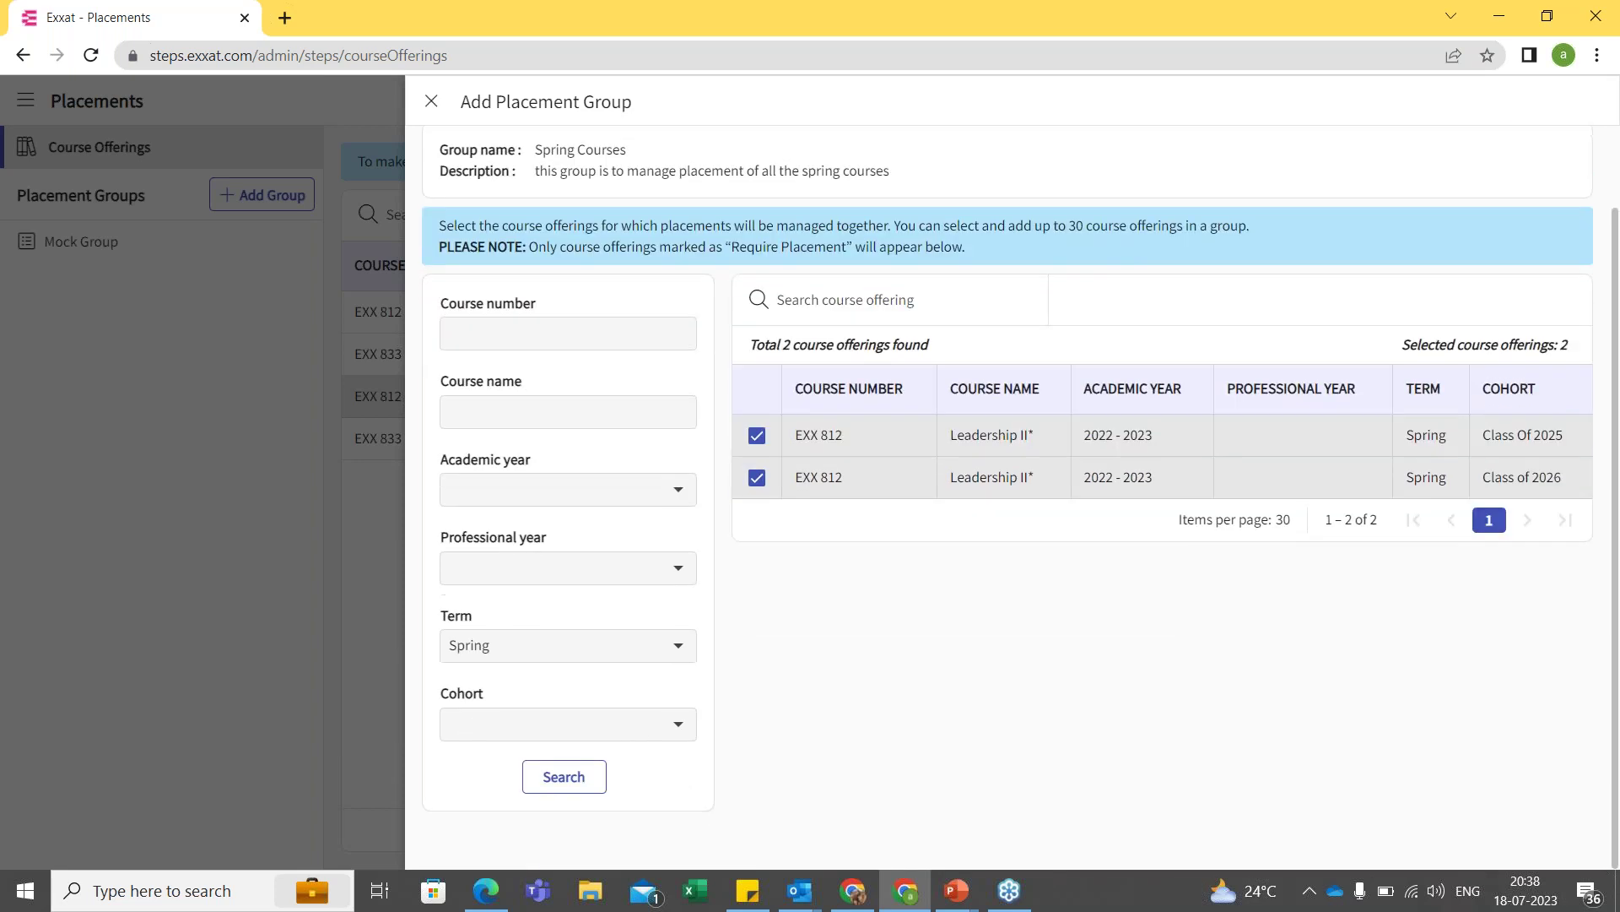
pyautogui.click(650, 735)
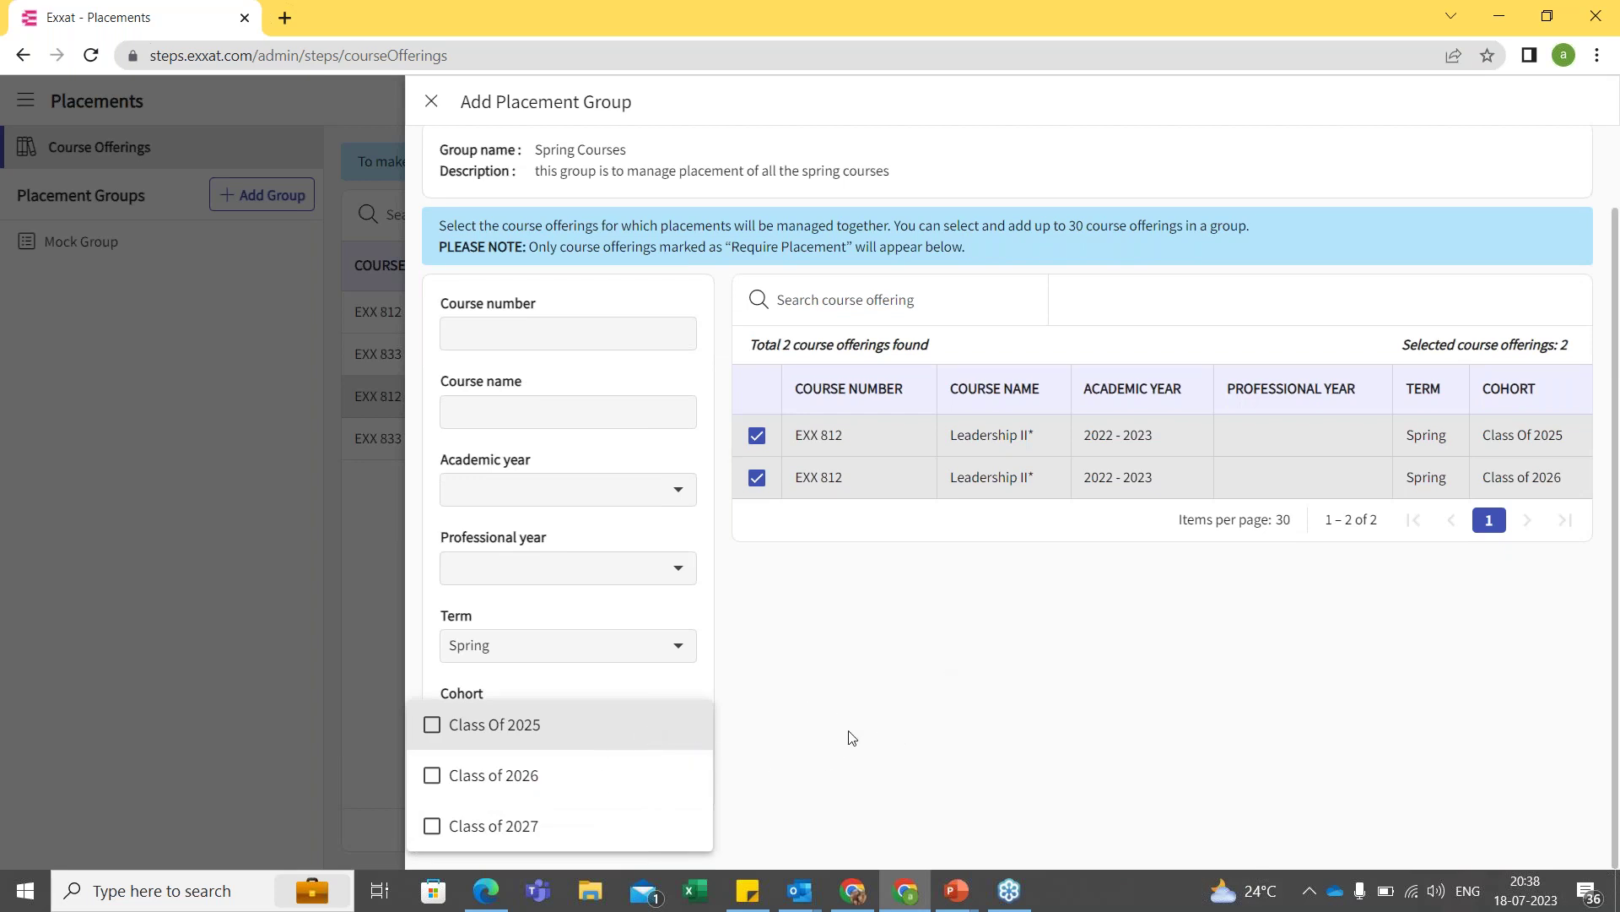
pyautogui.click(740, 748)
pyautogui.click(685, 724)
pyautogui.click(680, 568)
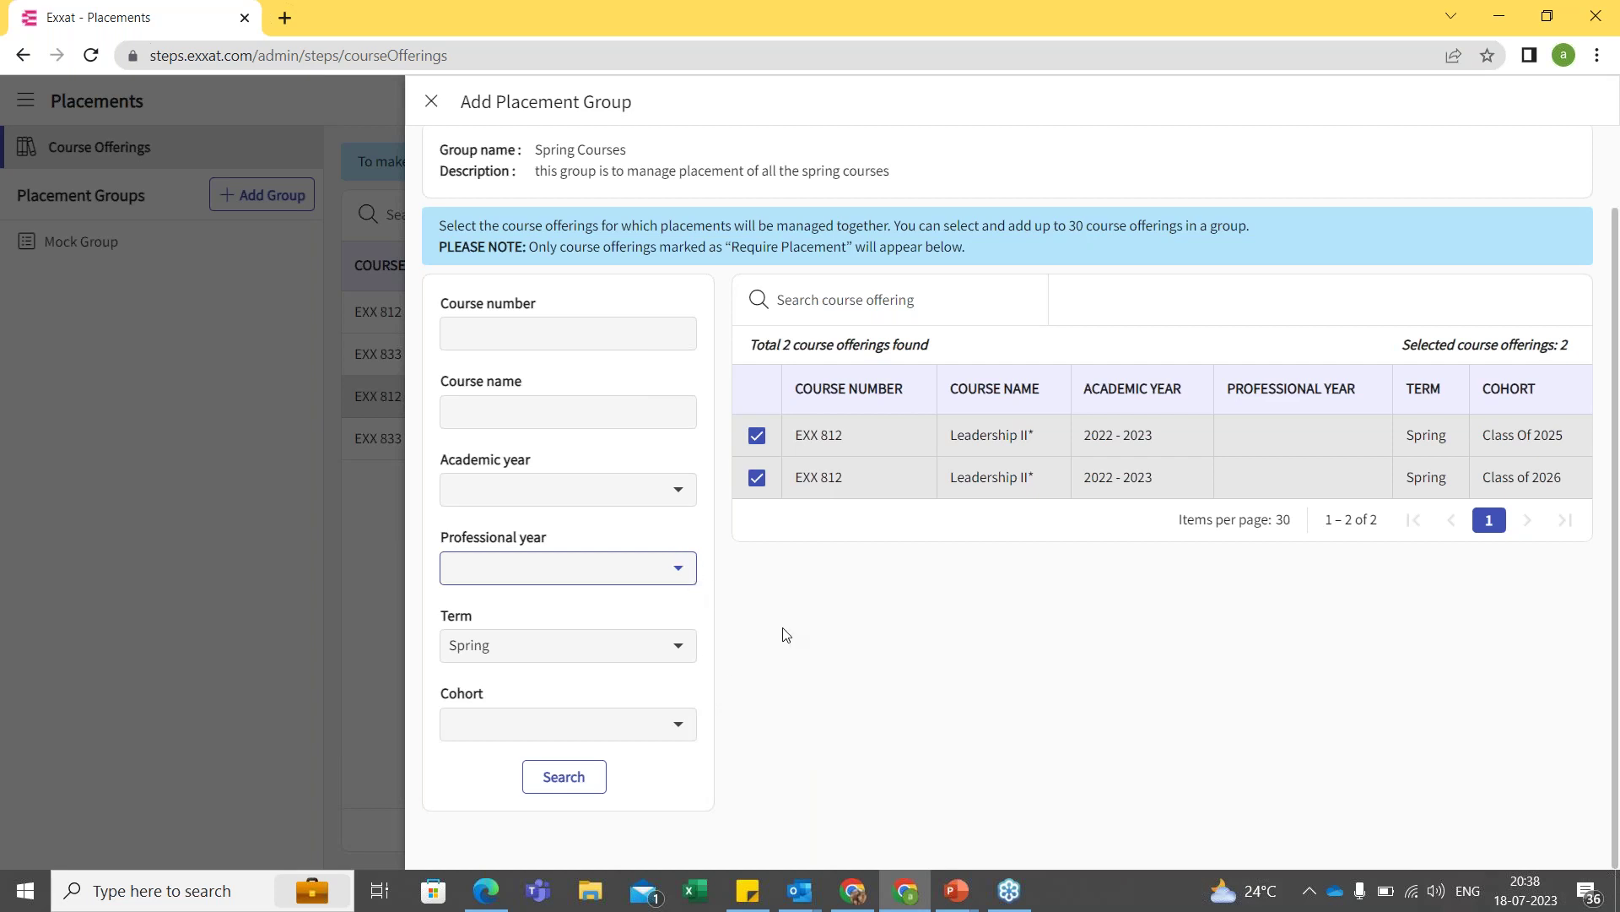
pyautogui.click(677, 487)
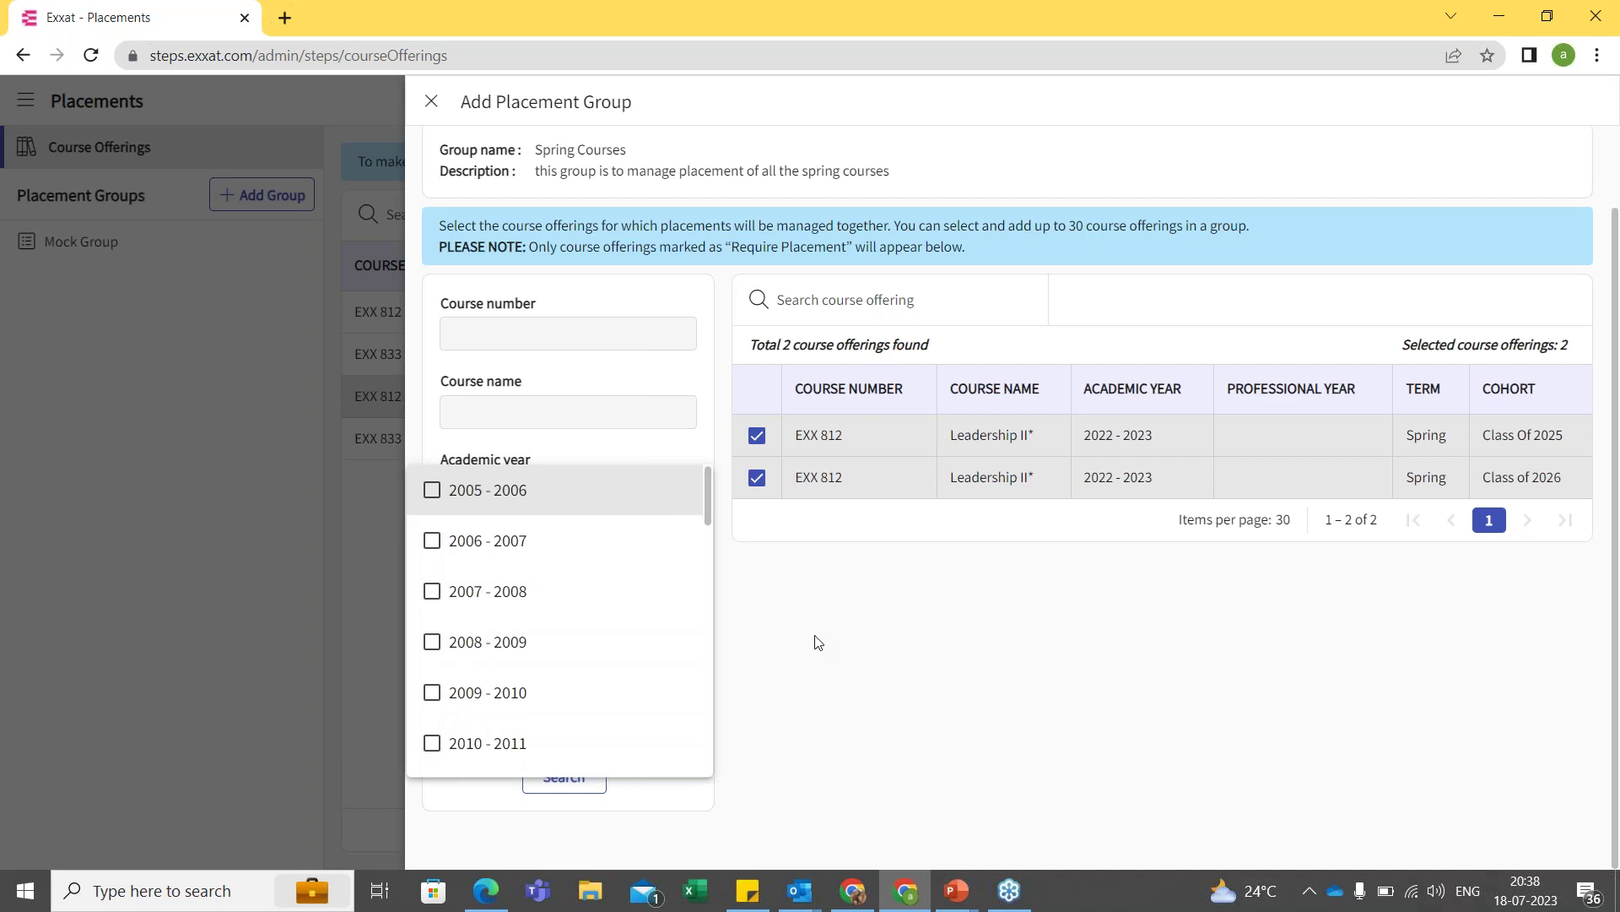
pyautogui.click(742, 629)
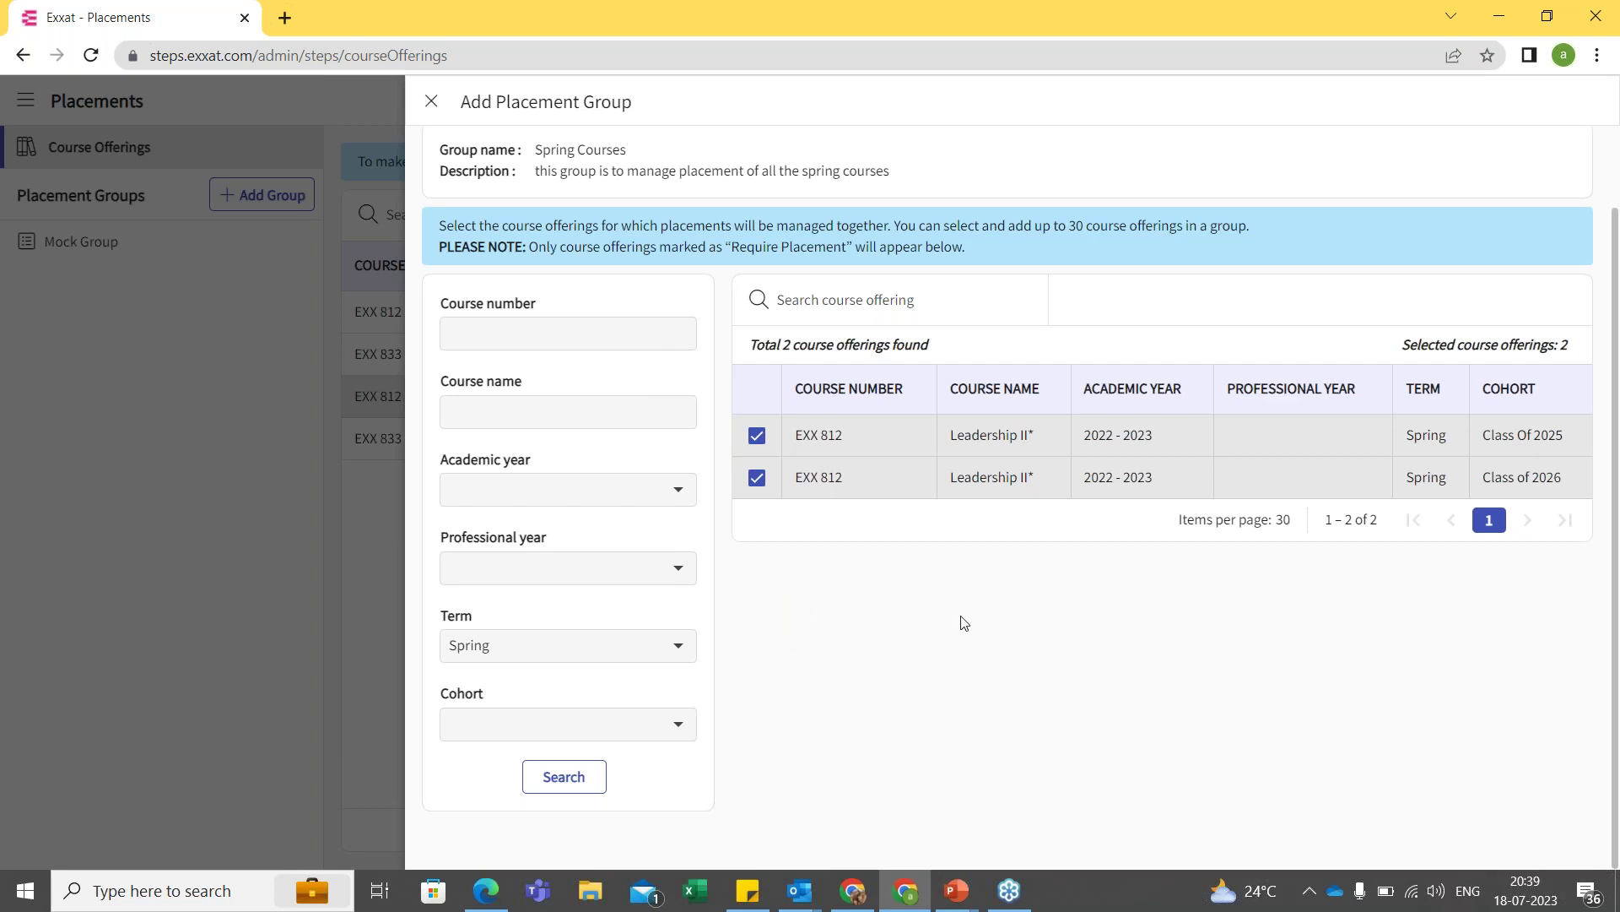
# Proceed to the review of the selected course offerings and save the placement group.
pyautogui.scroll(2, 1258, 388)
pyautogui.click(1553, 187)
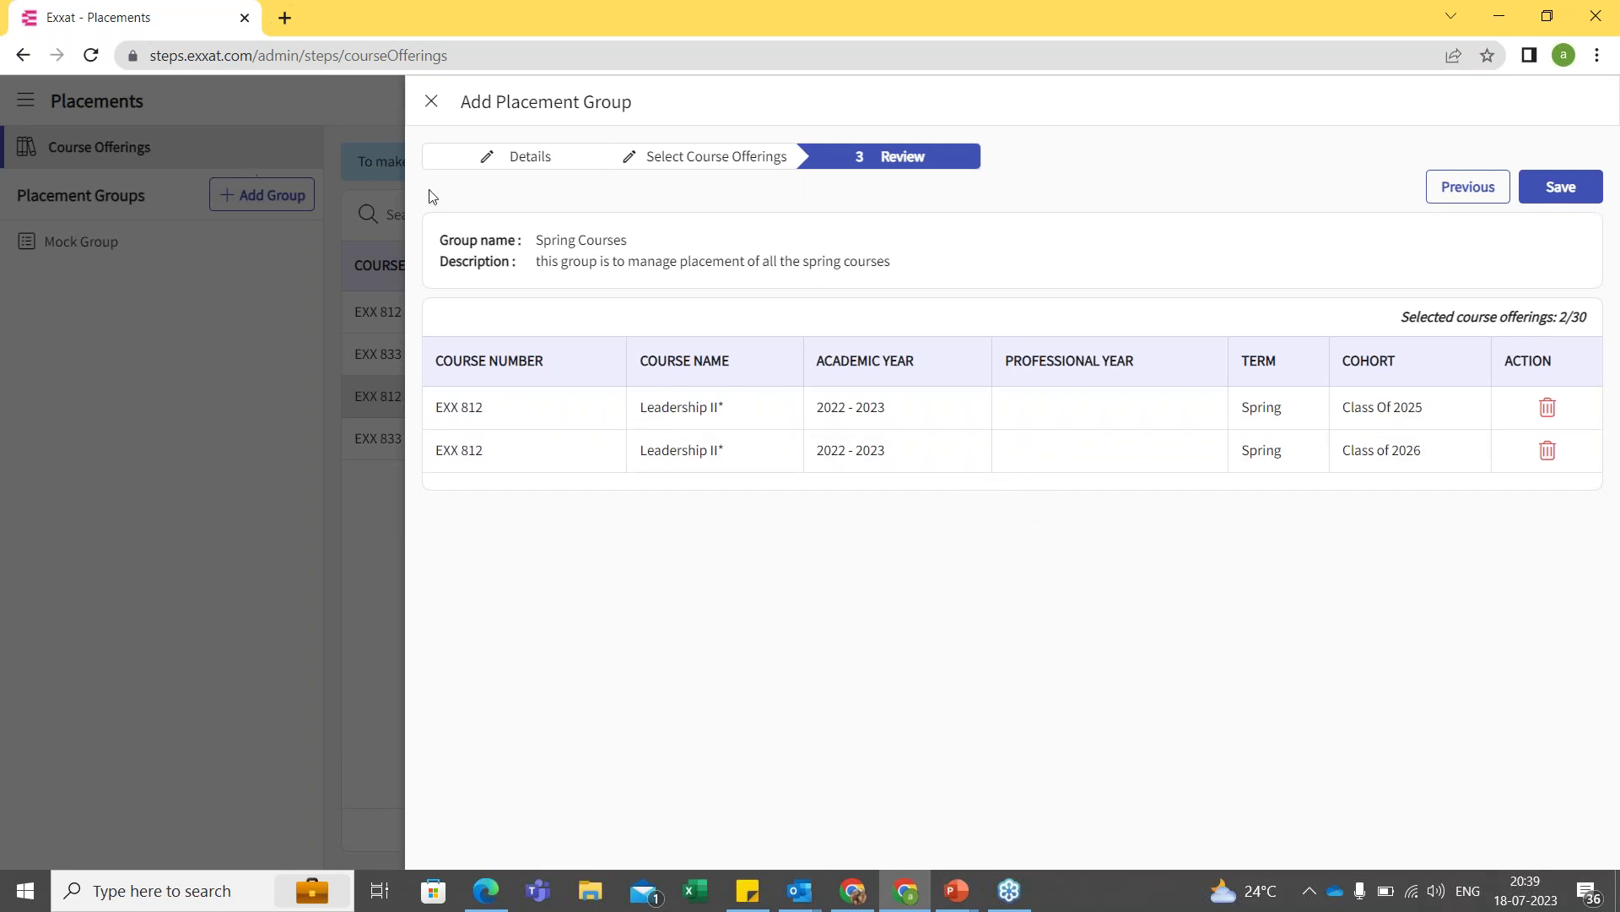
pyautogui.click(1570, 189)
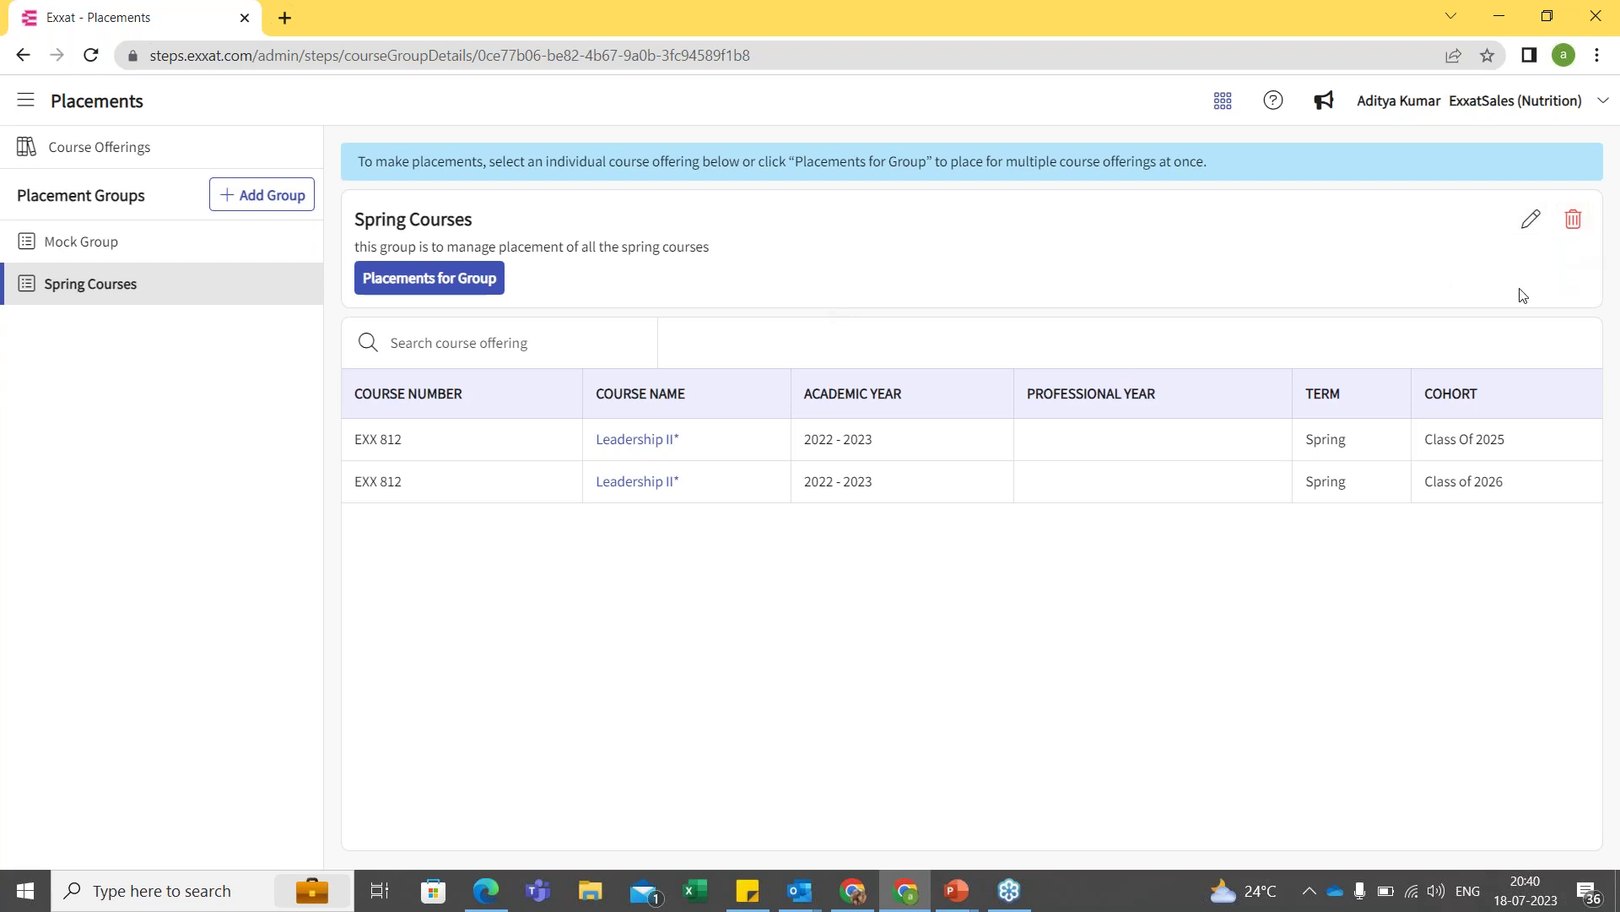
# View the editable details of the Spring Courses group and close them without changes.
pyautogui.click(1531, 221)
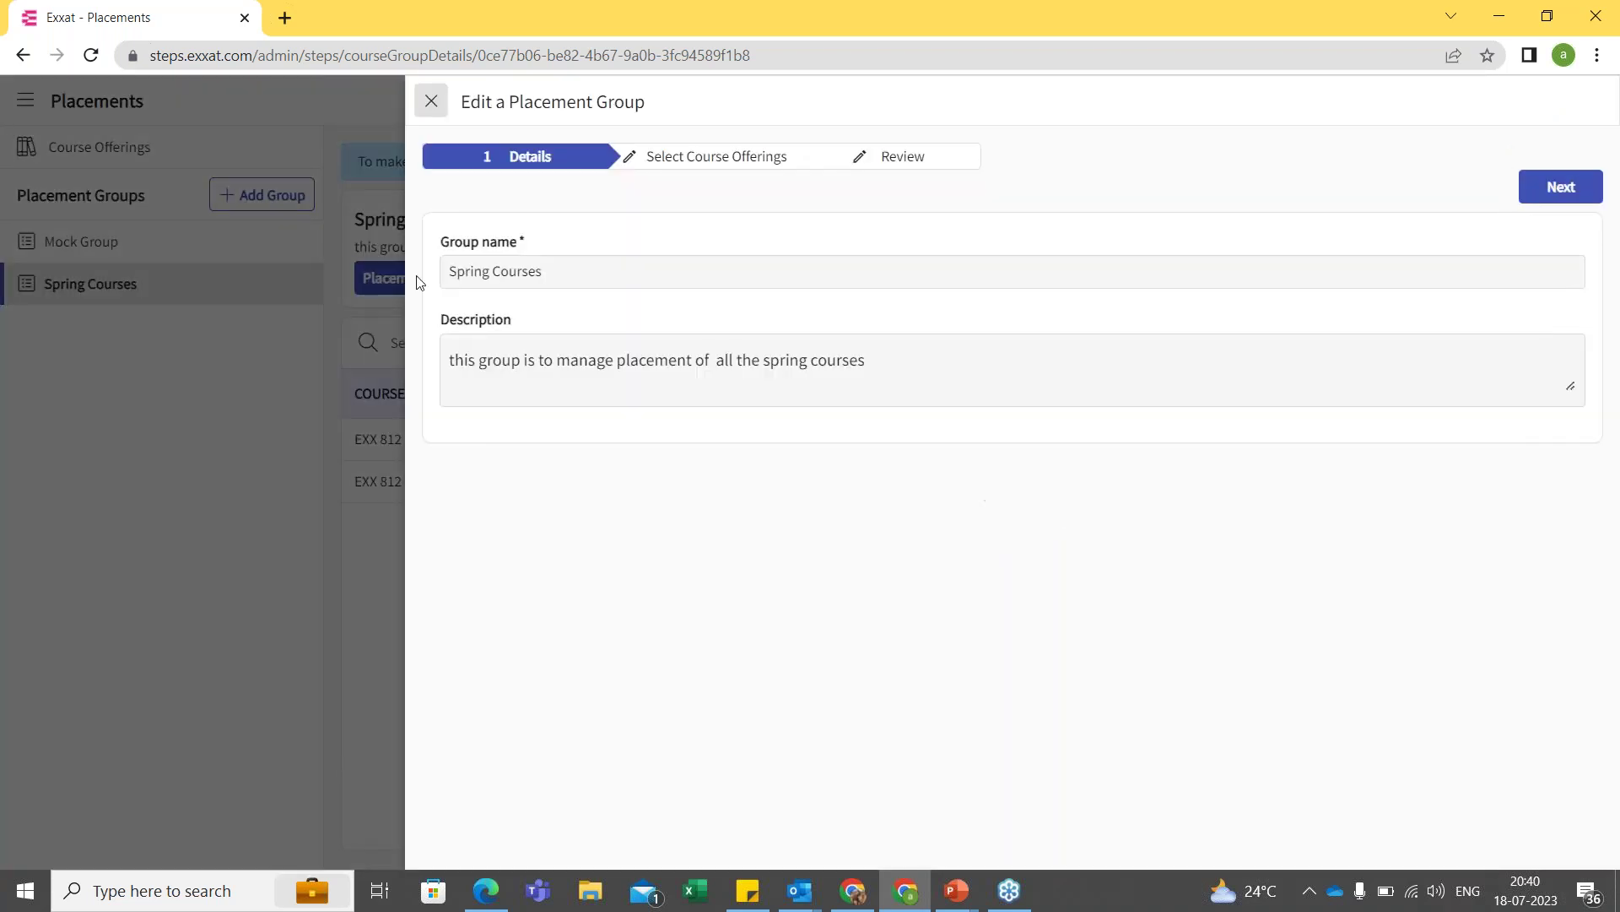
pyautogui.click(437, 105)
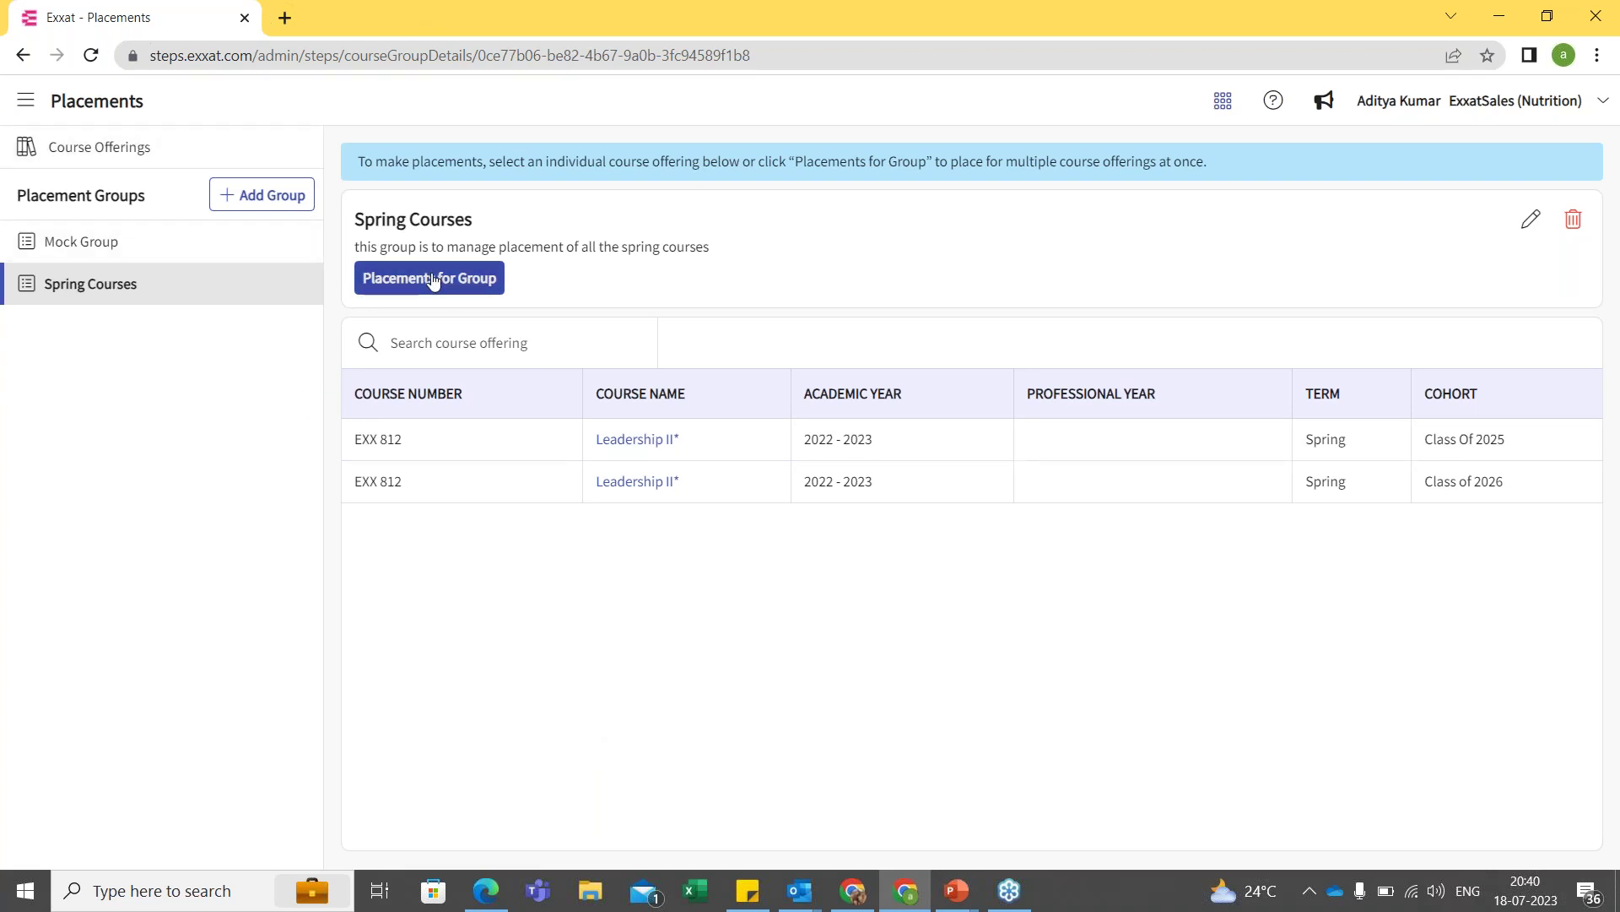
# Open the setup page in the Spring Courses group's placements and start a new rotation titled "Leader 4".
pyautogui.click(478, 287)
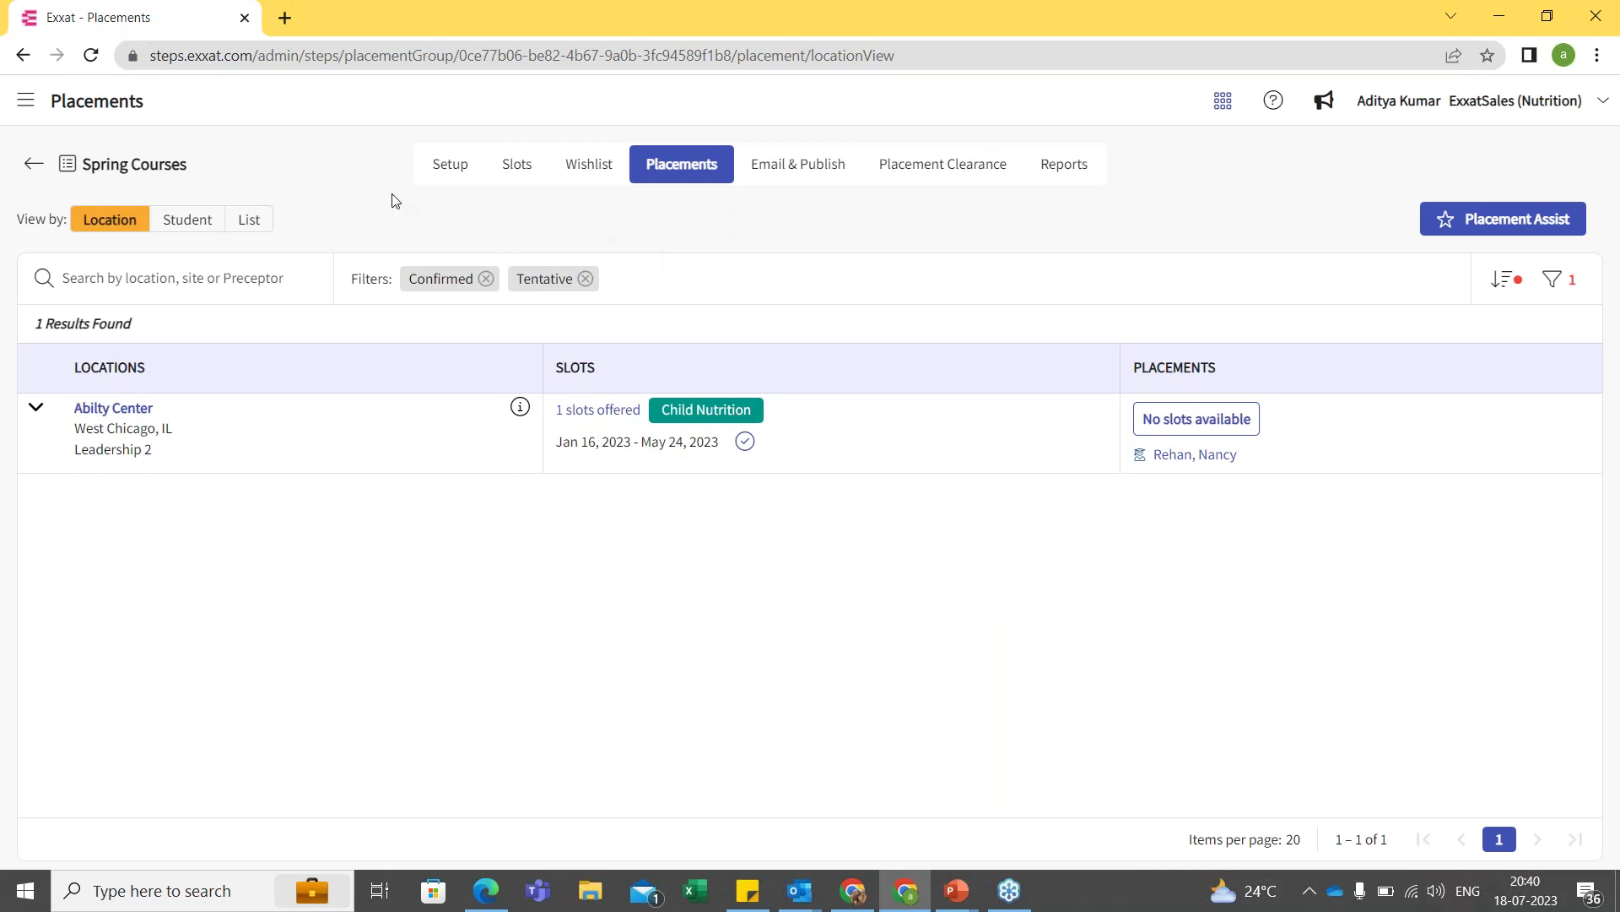
pyautogui.click(460, 181)
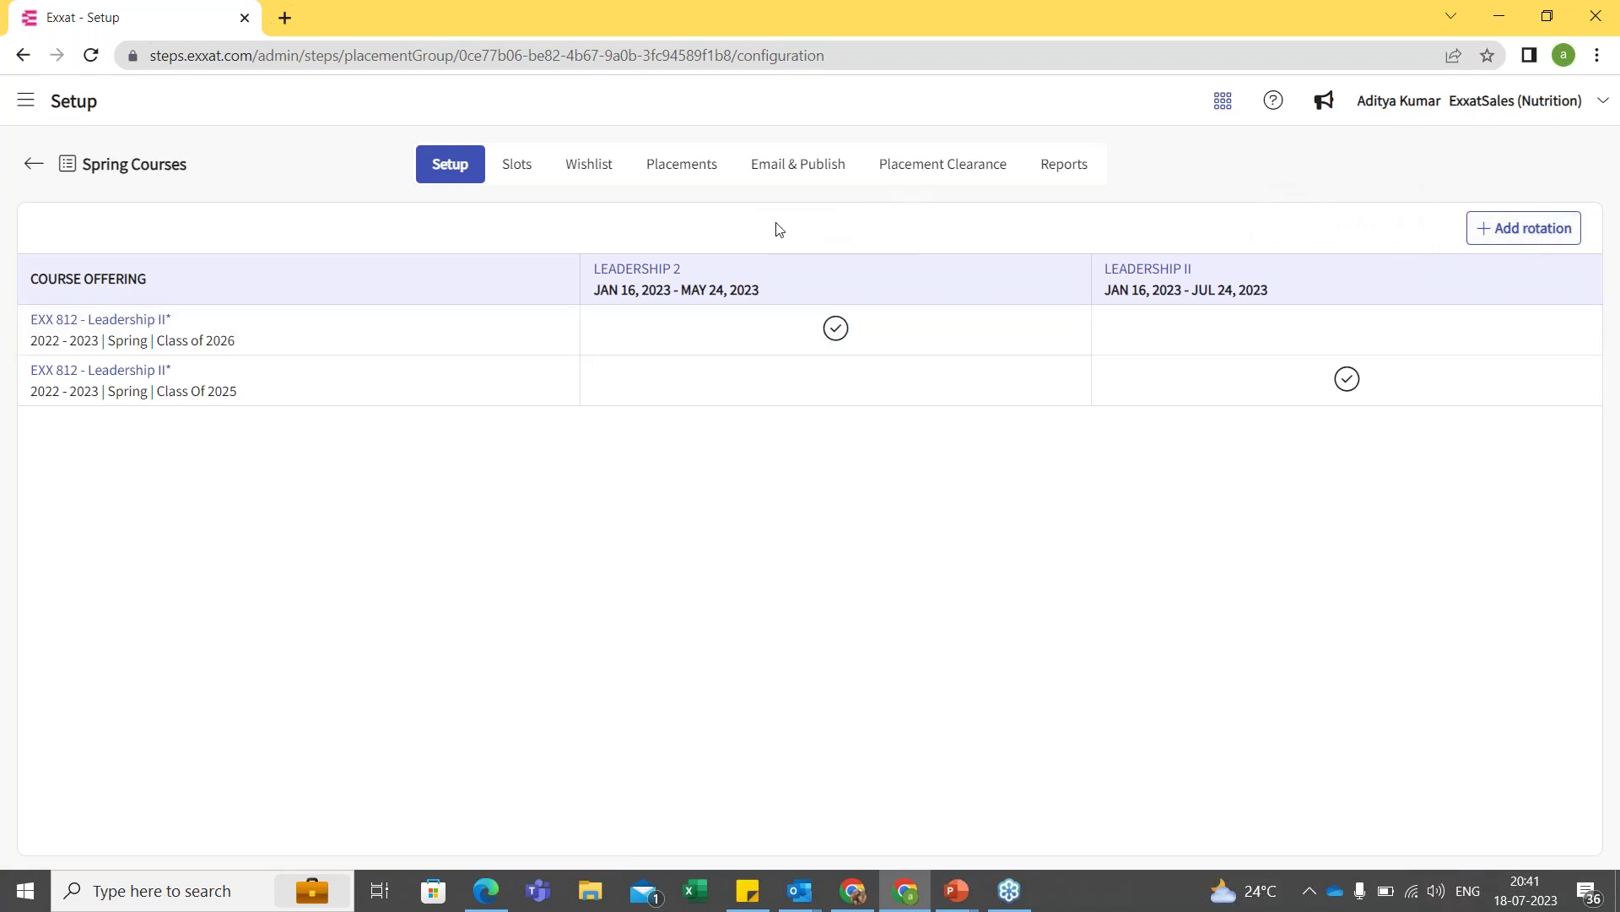
pyautogui.click(1511, 226)
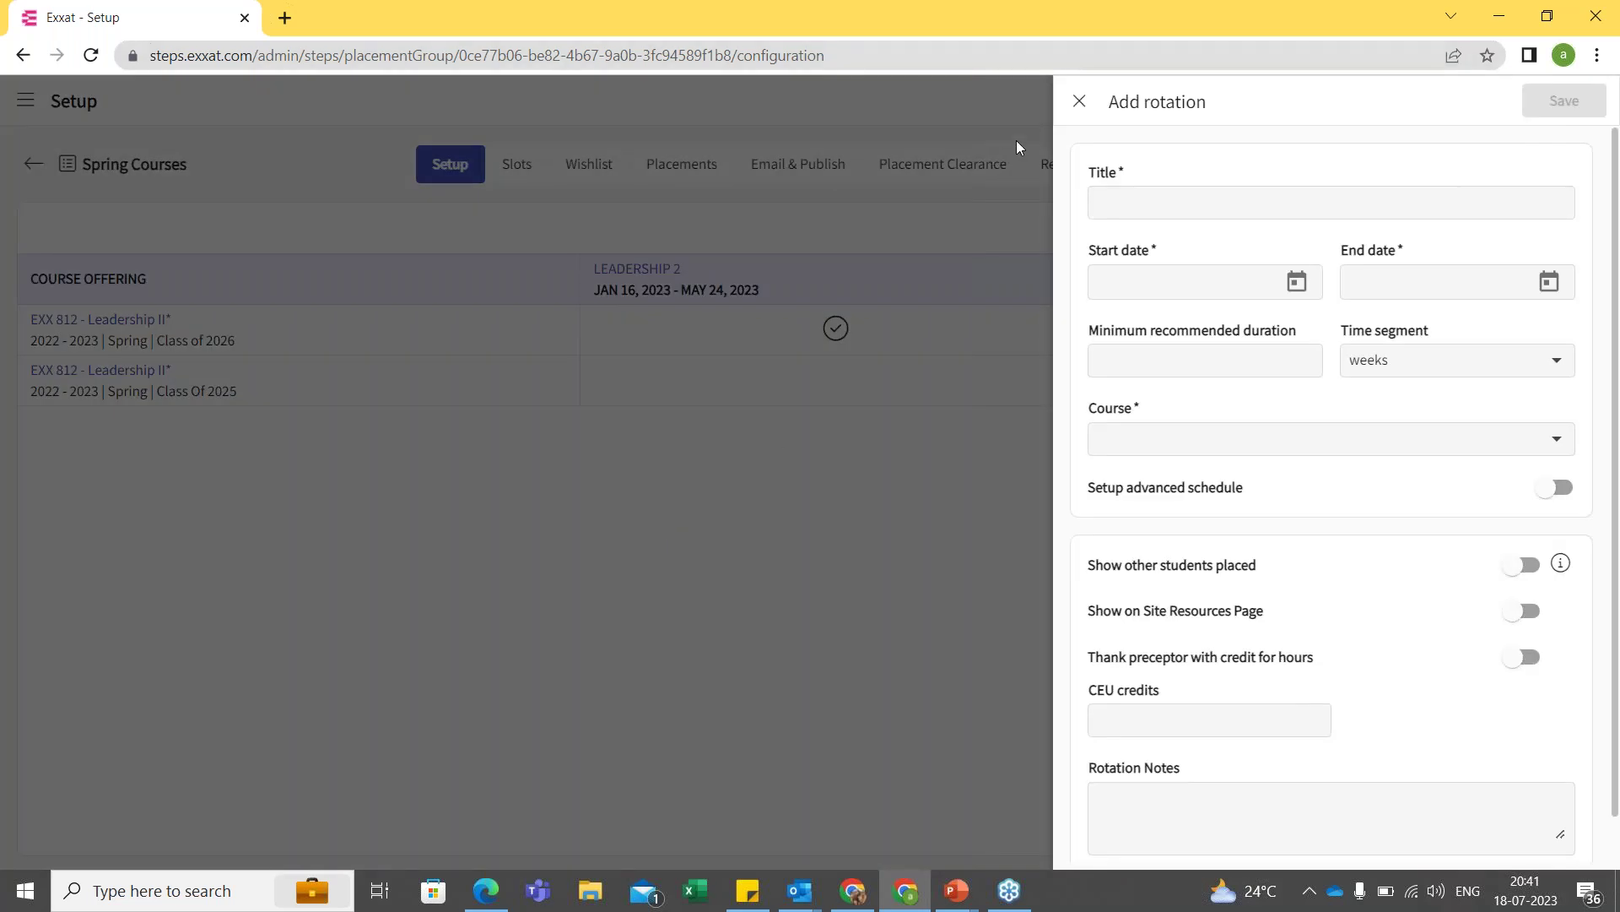
pyautogui.click(1140, 208)
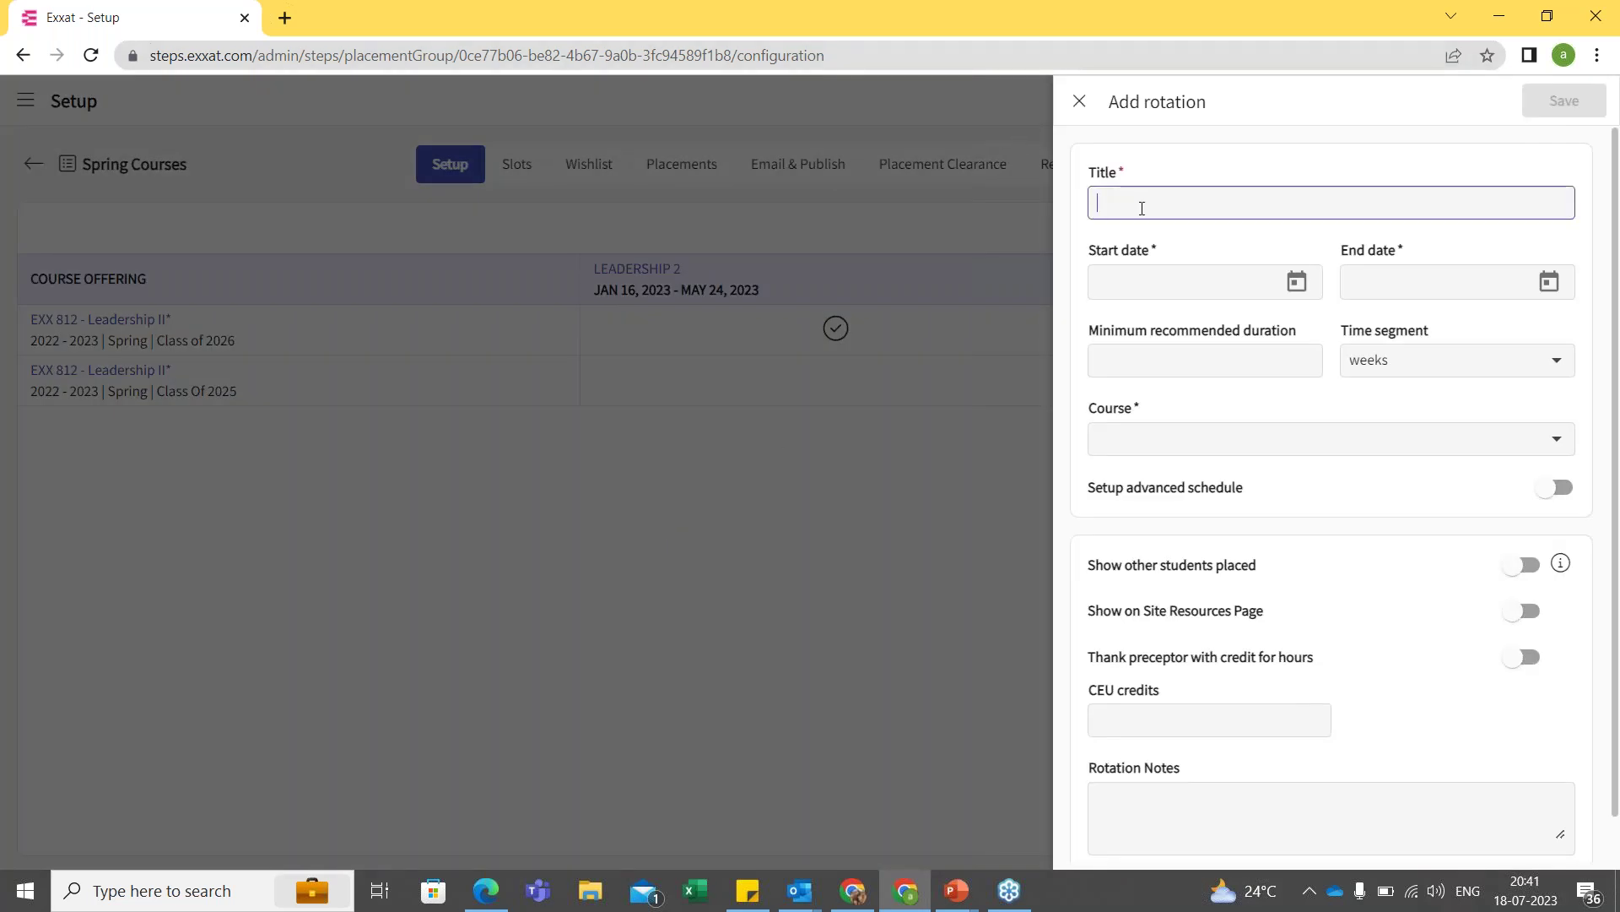
pyautogui.write('Leader 4')
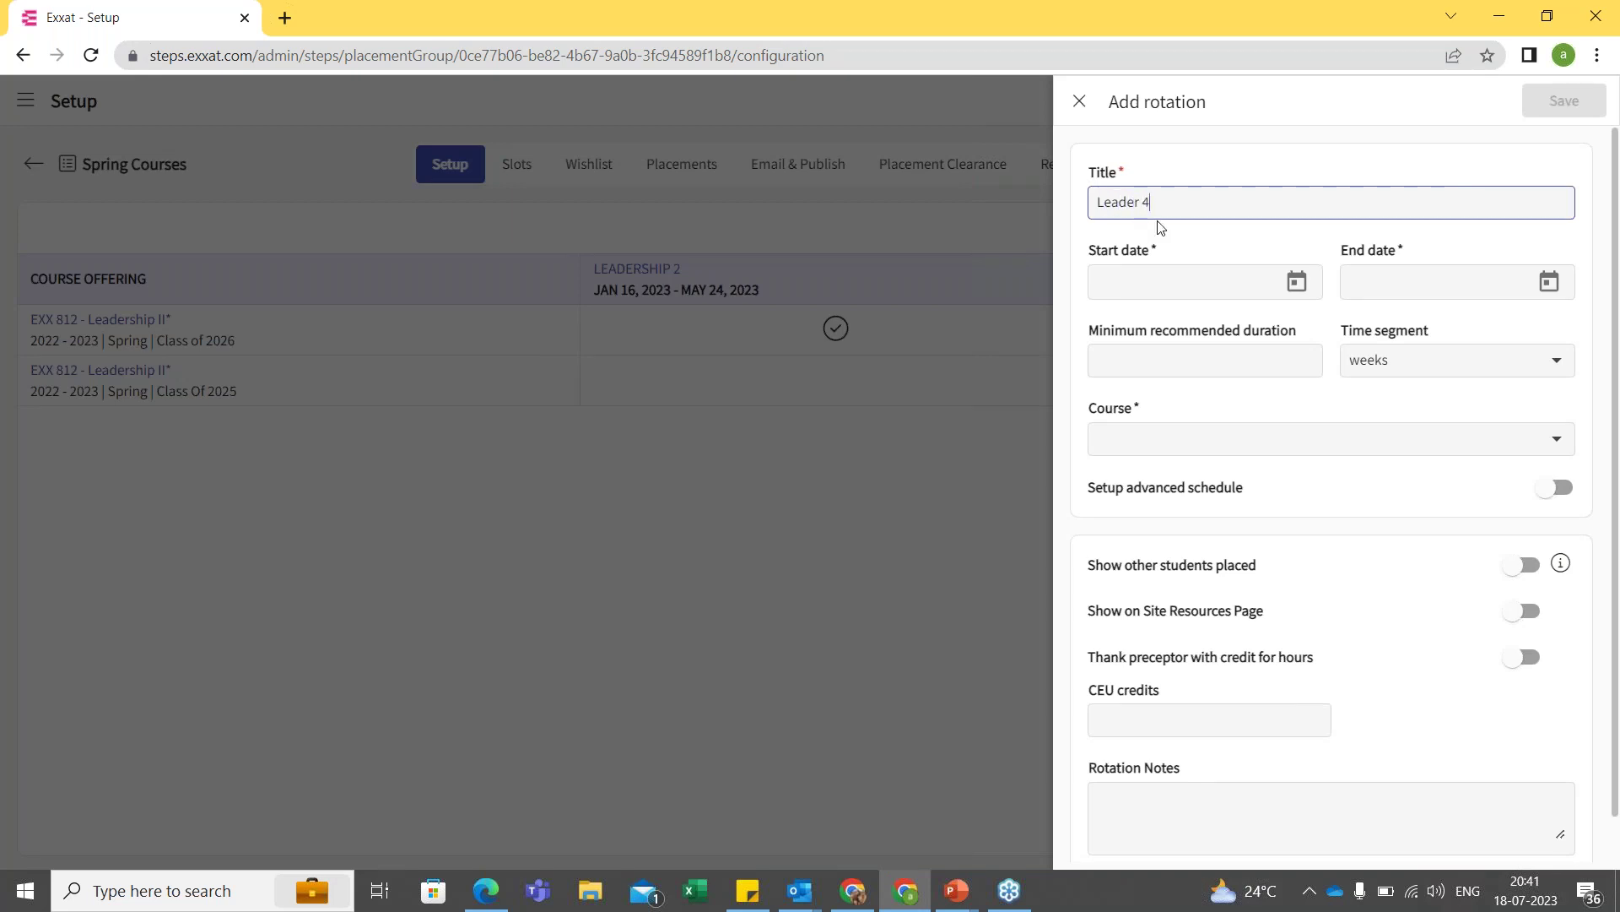
# Set the rotation's start date to July 18, 2023 and its end date to August 18, 2023.
pyautogui.click(1297, 284)
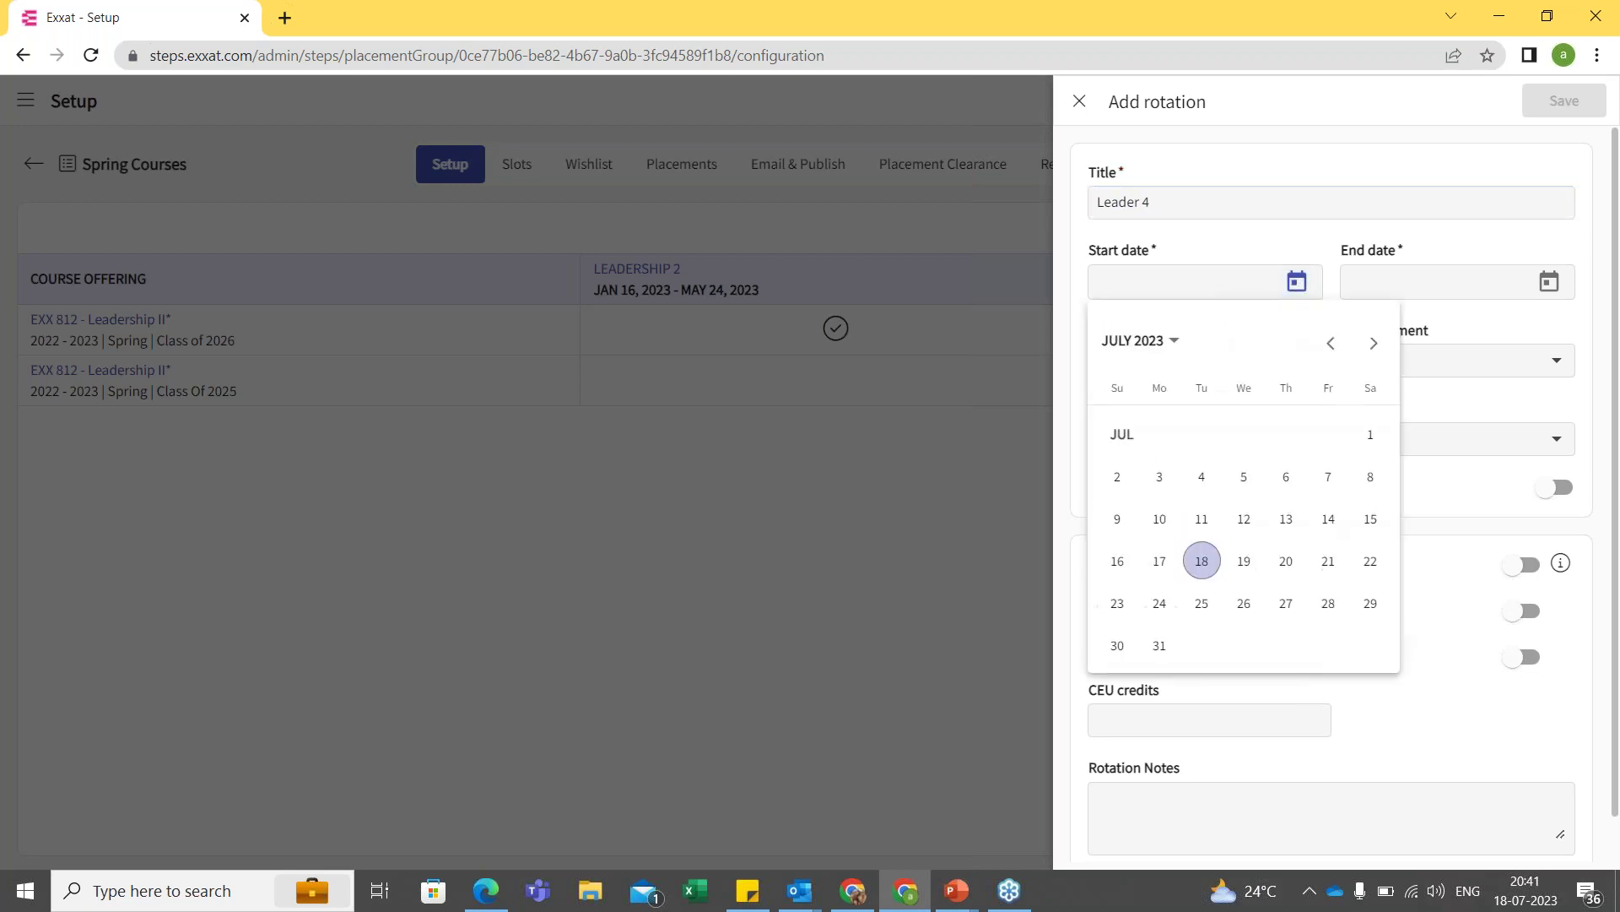
pyautogui.click(1203, 564)
pyautogui.click(1550, 281)
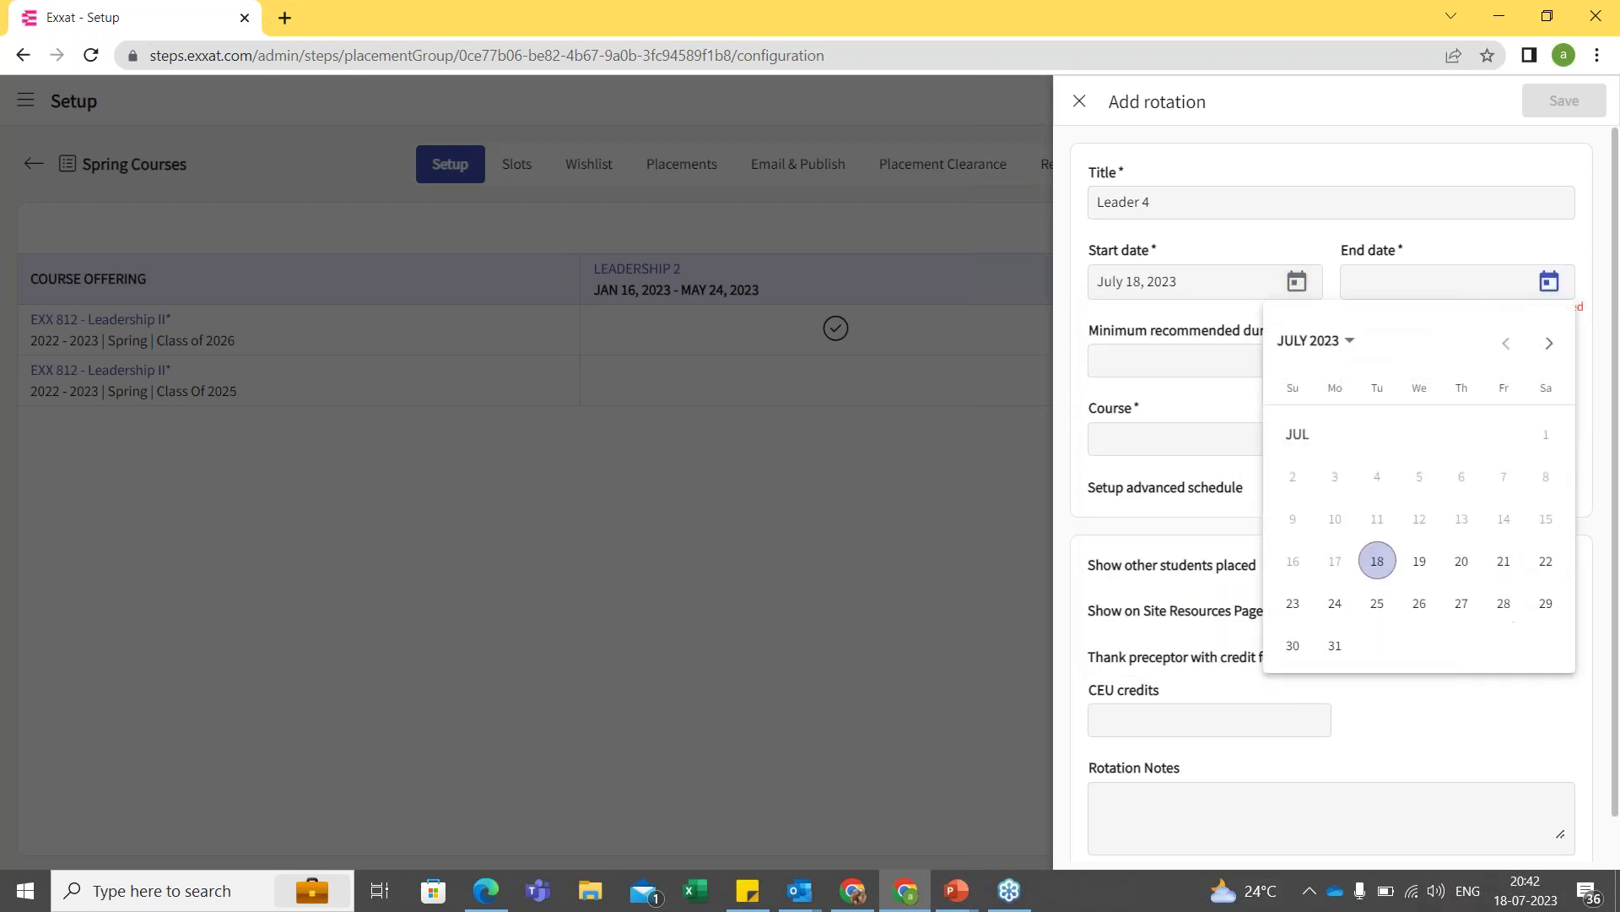
pyautogui.click(1550, 342)
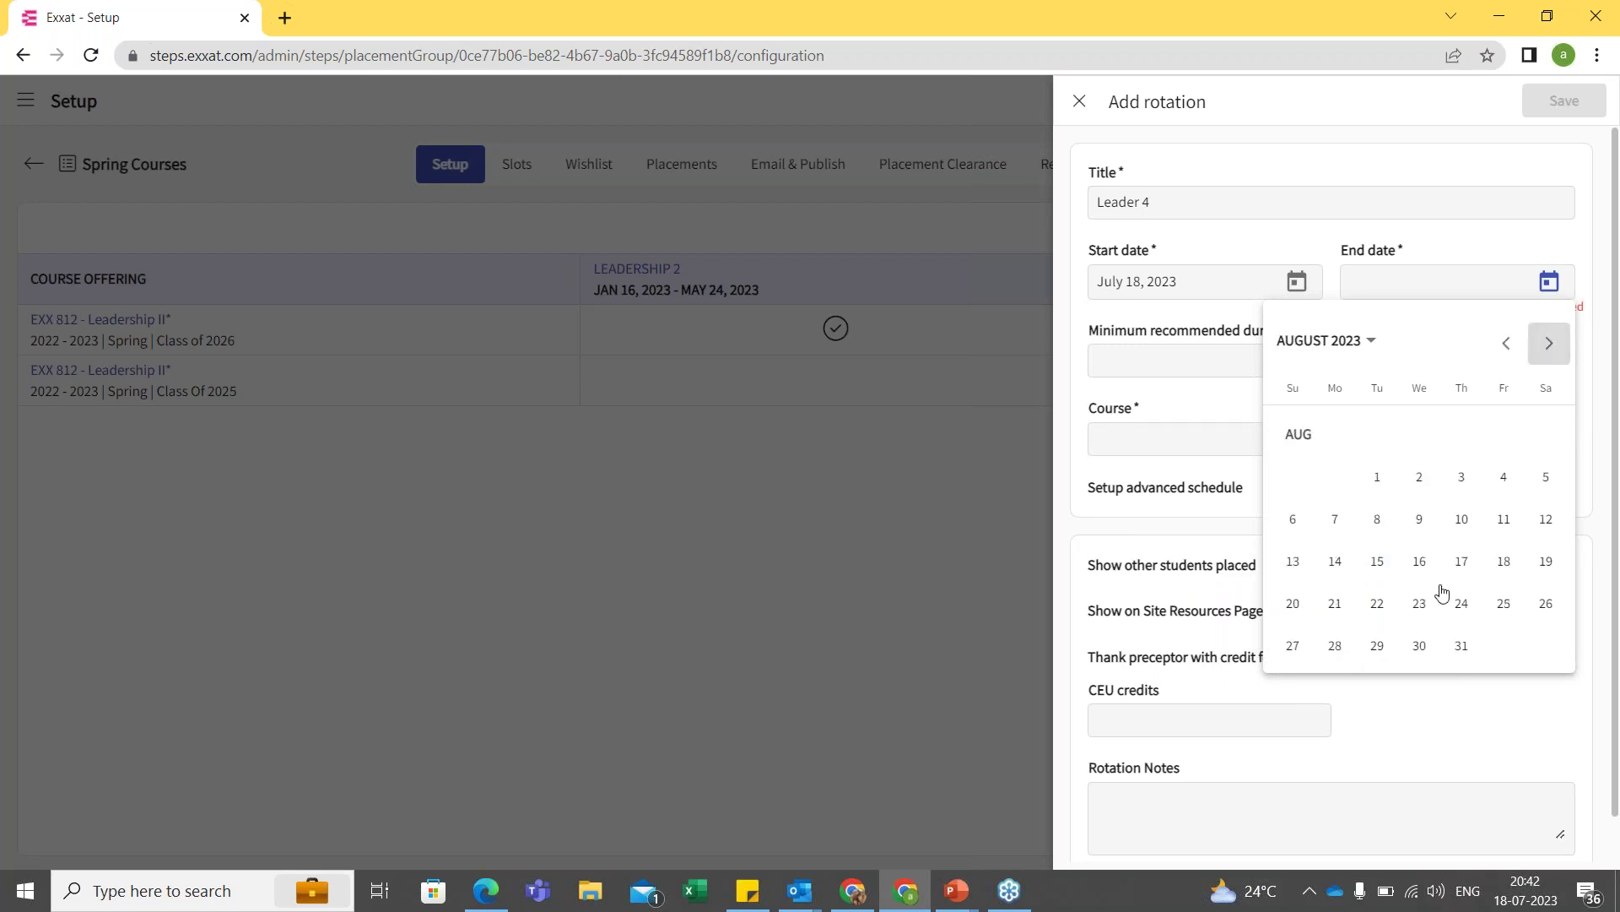
pyautogui.click(1504, 561)
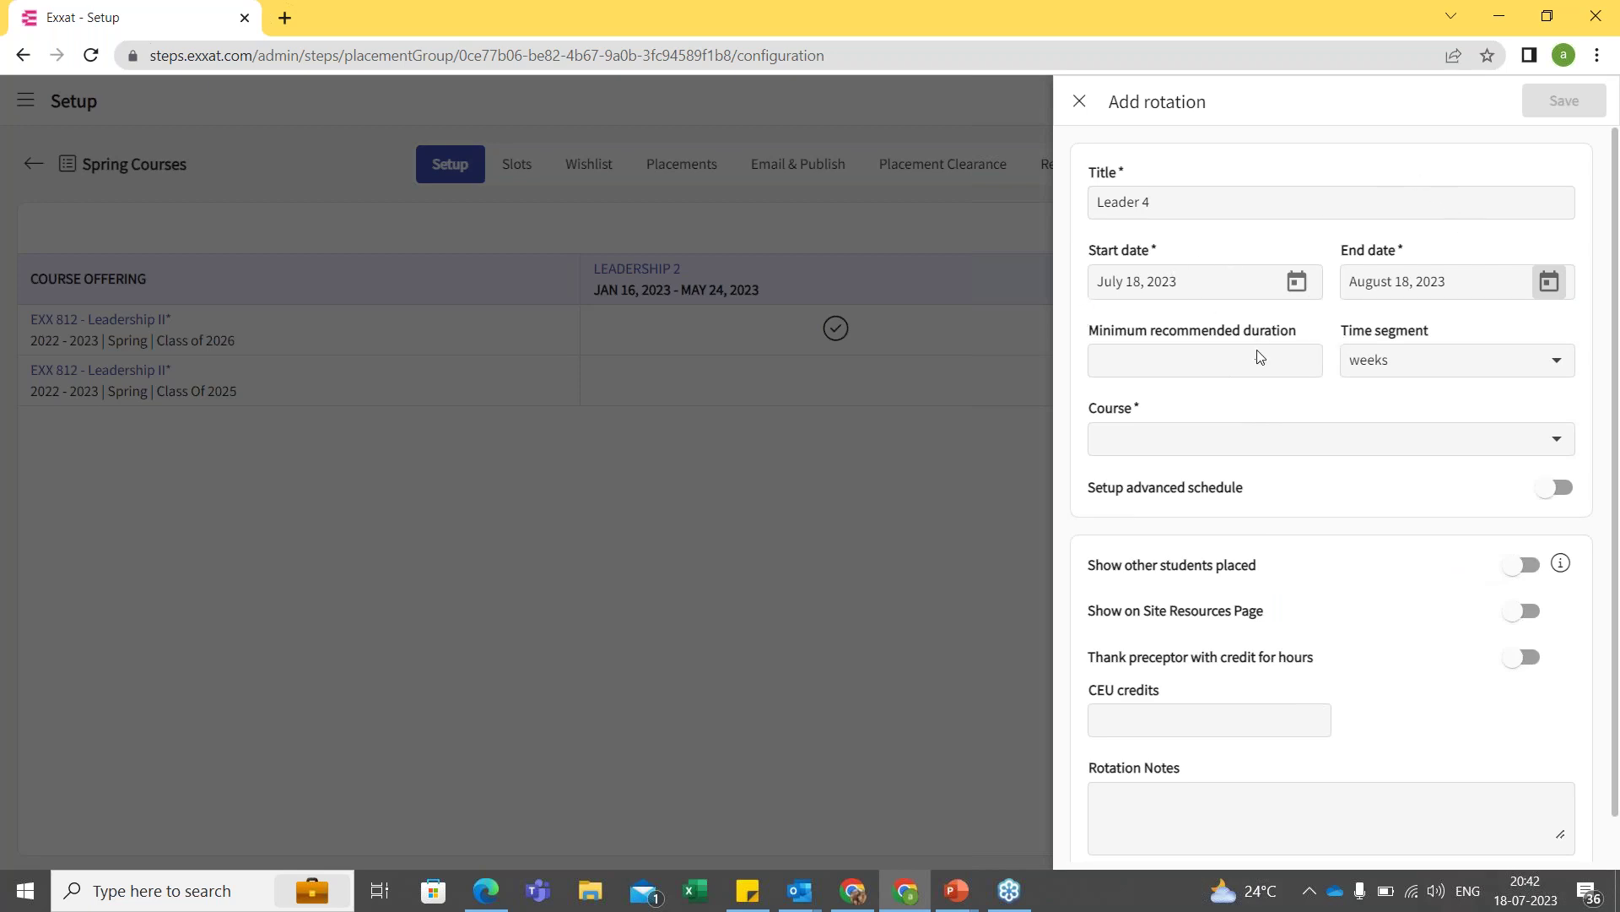
# Assign the first listed EXX 812 - Leadership II course to the Leader 4 rotation, and discard the unsaved rotation.
pyautogui.click(1297, 442)
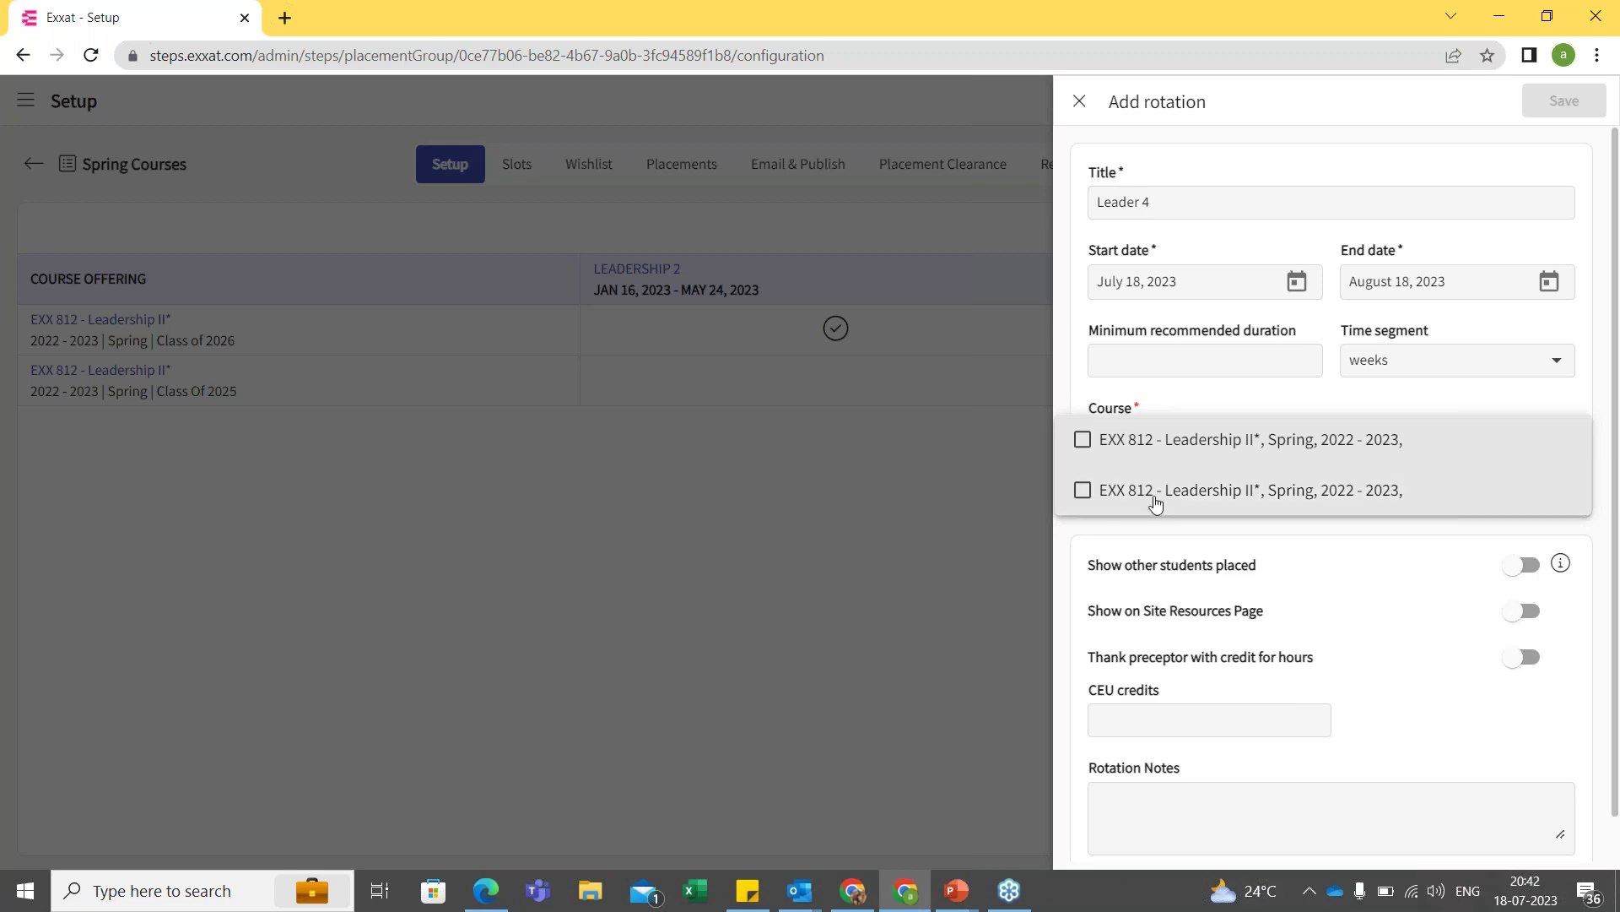
pyautogui.click(1194, 454)
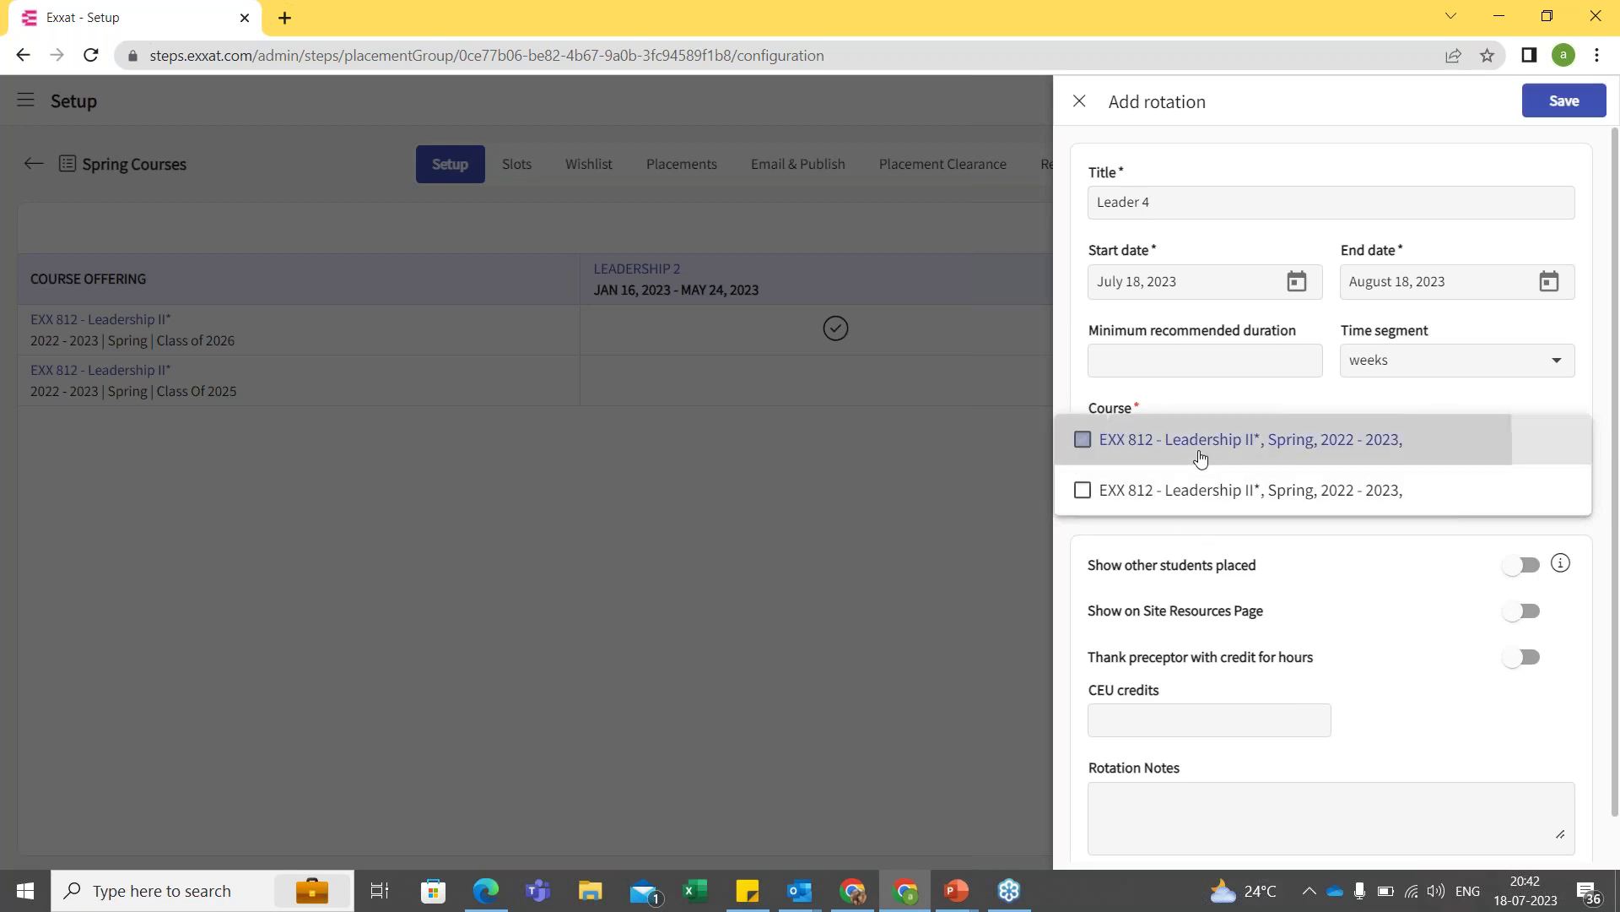
pyautogui.click(1316, 540)
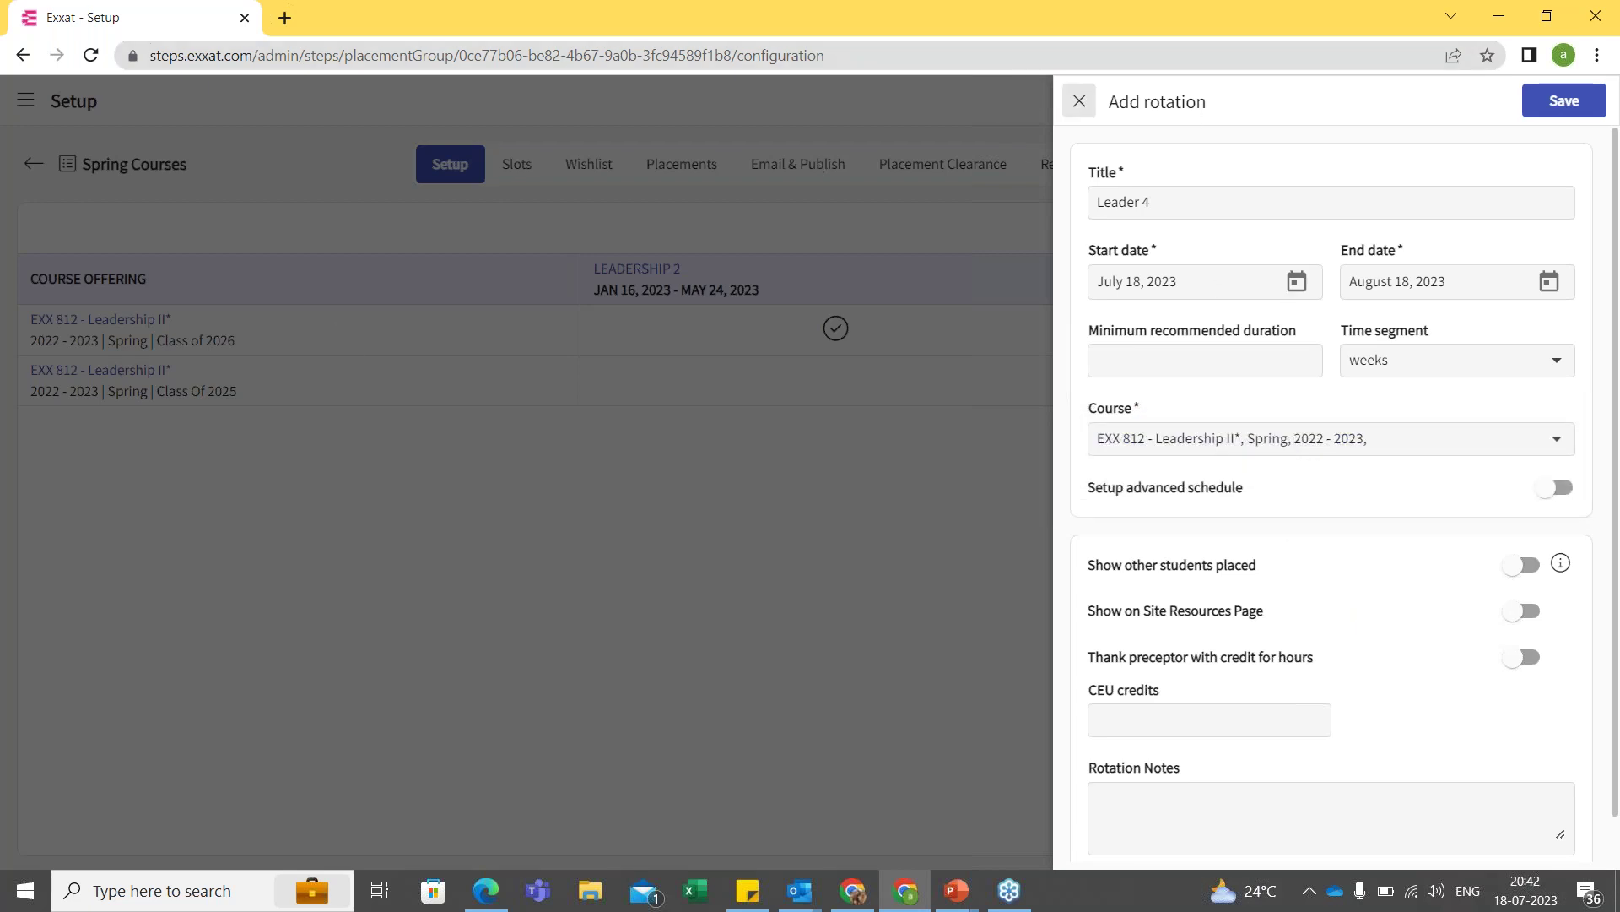
pyautogui.click(1080, 100)
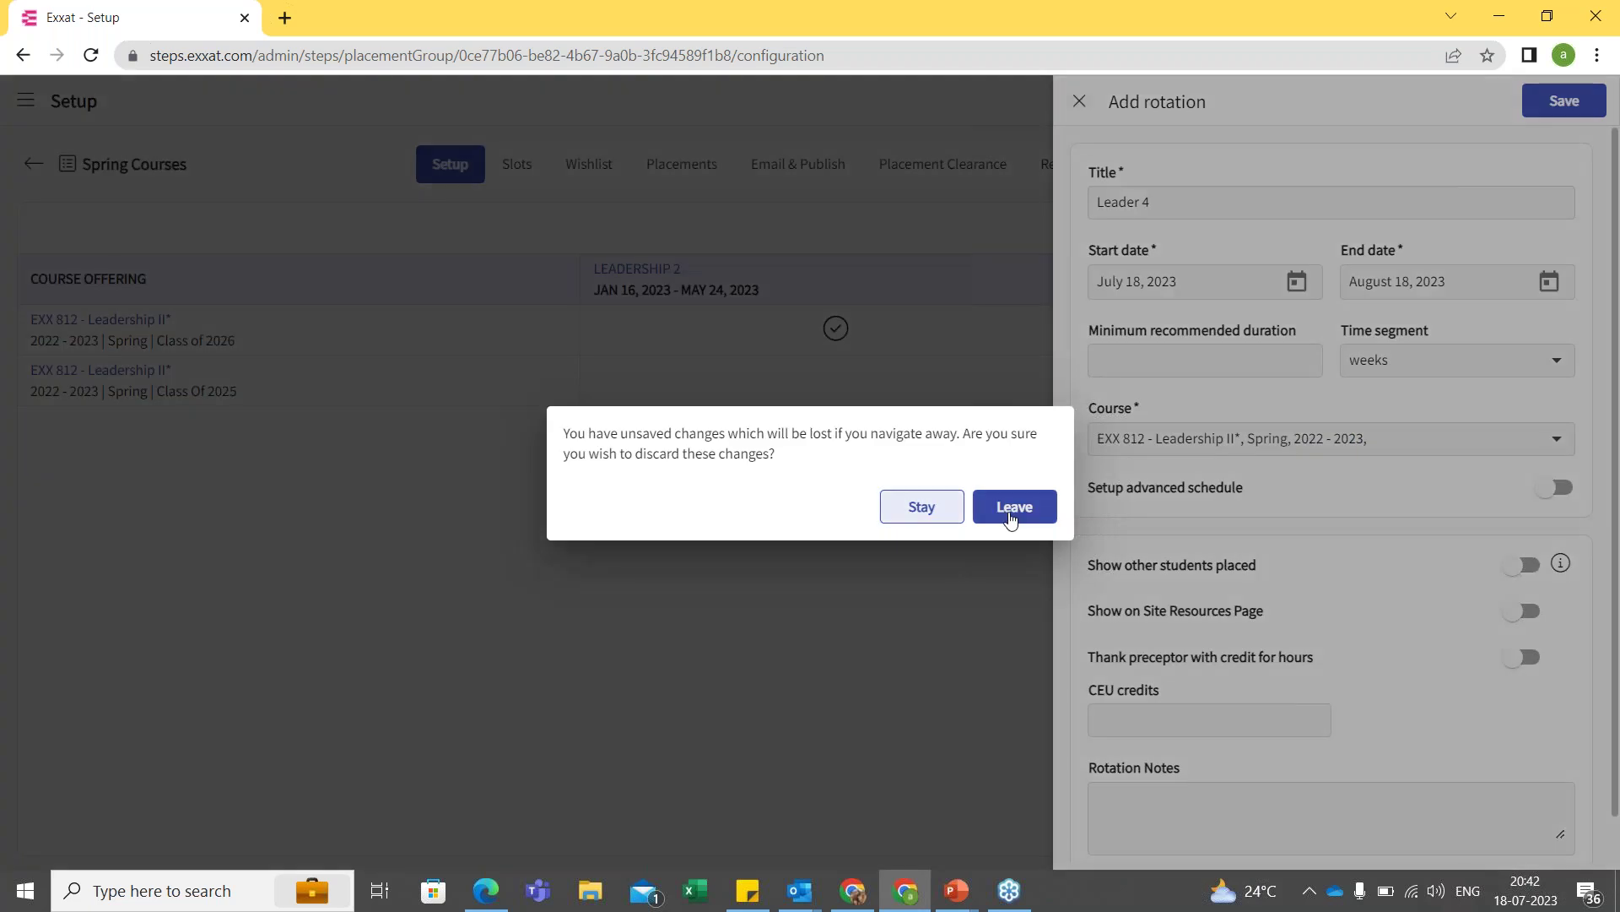
pyautogui.click(1011, 516)
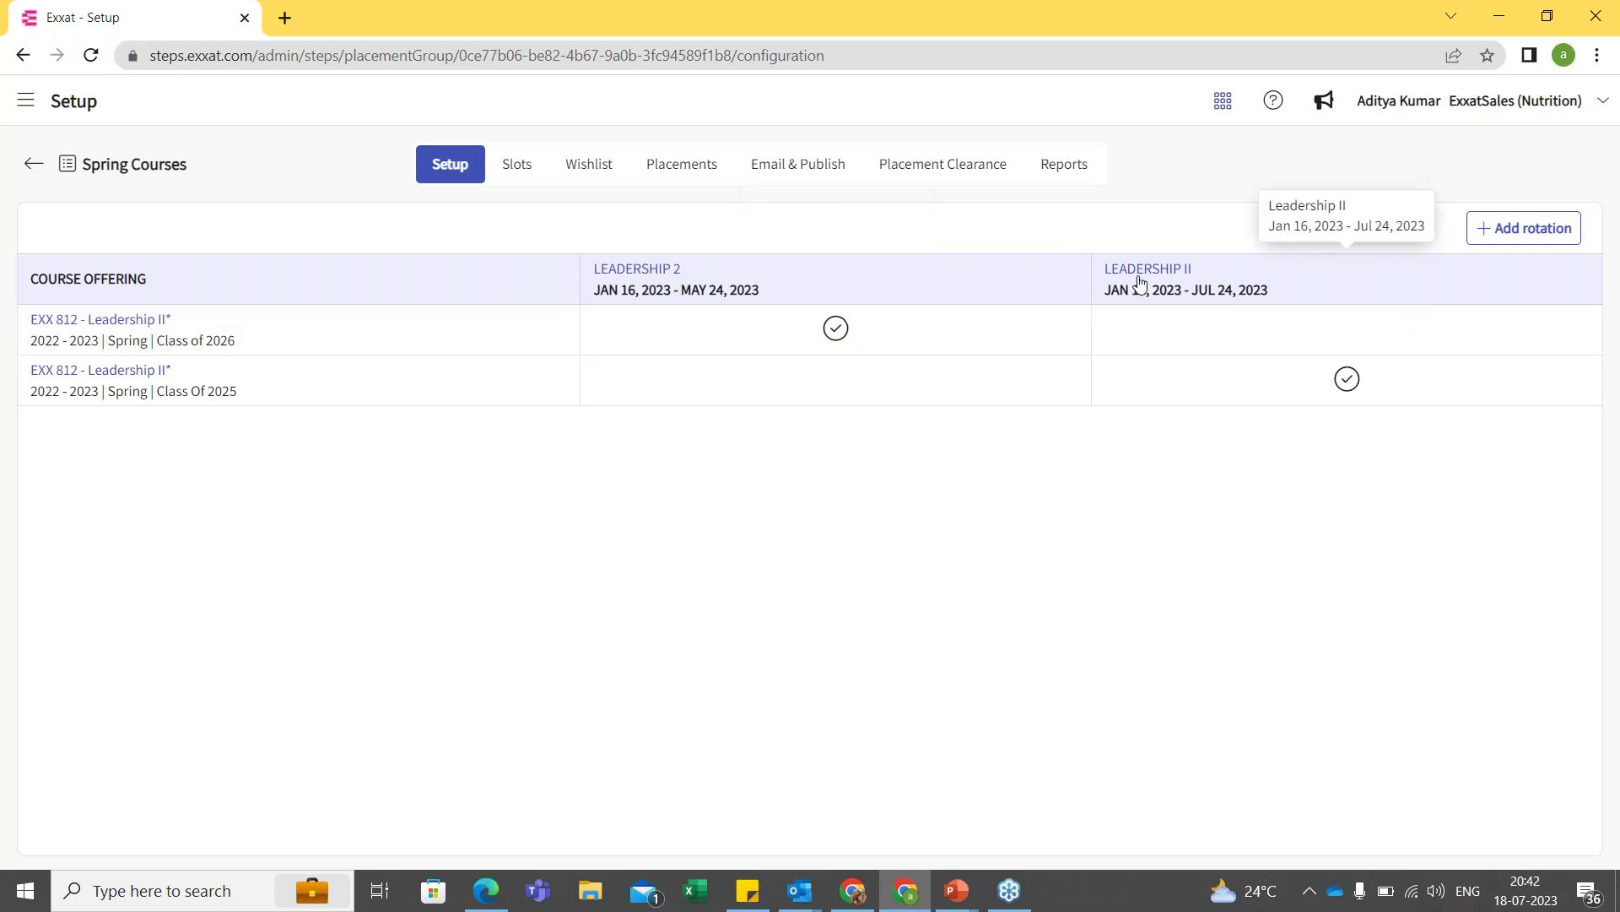
# Examine the details of the existing Leadership 2 rotation and close them without changes.
pyautogui.click(650, 278)
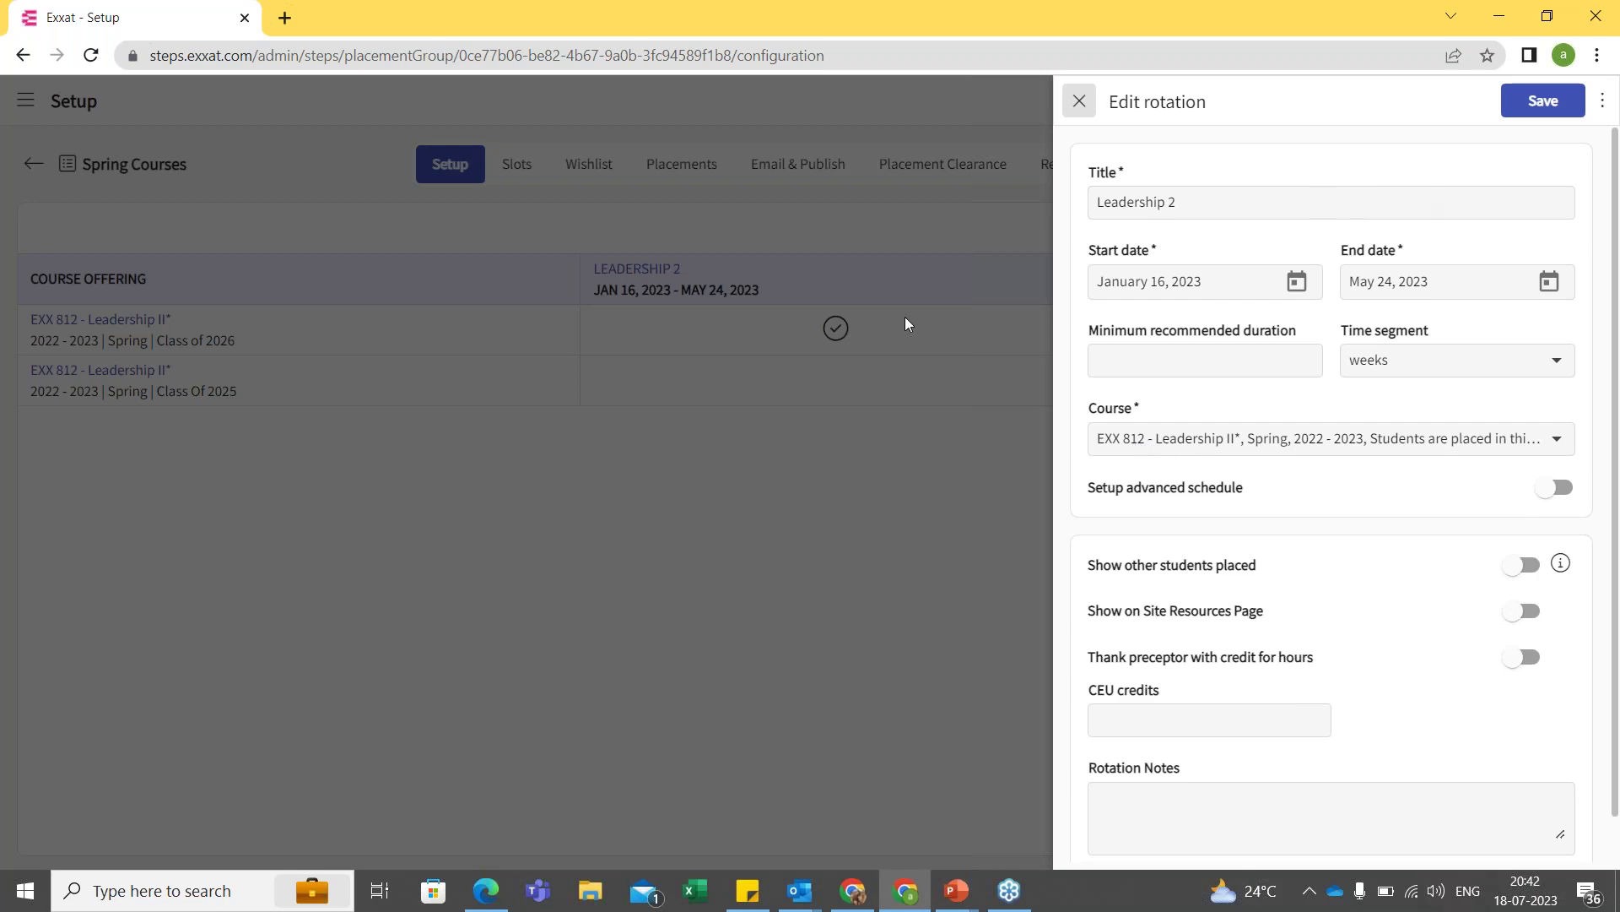
pyautogui.click(1080, 101)
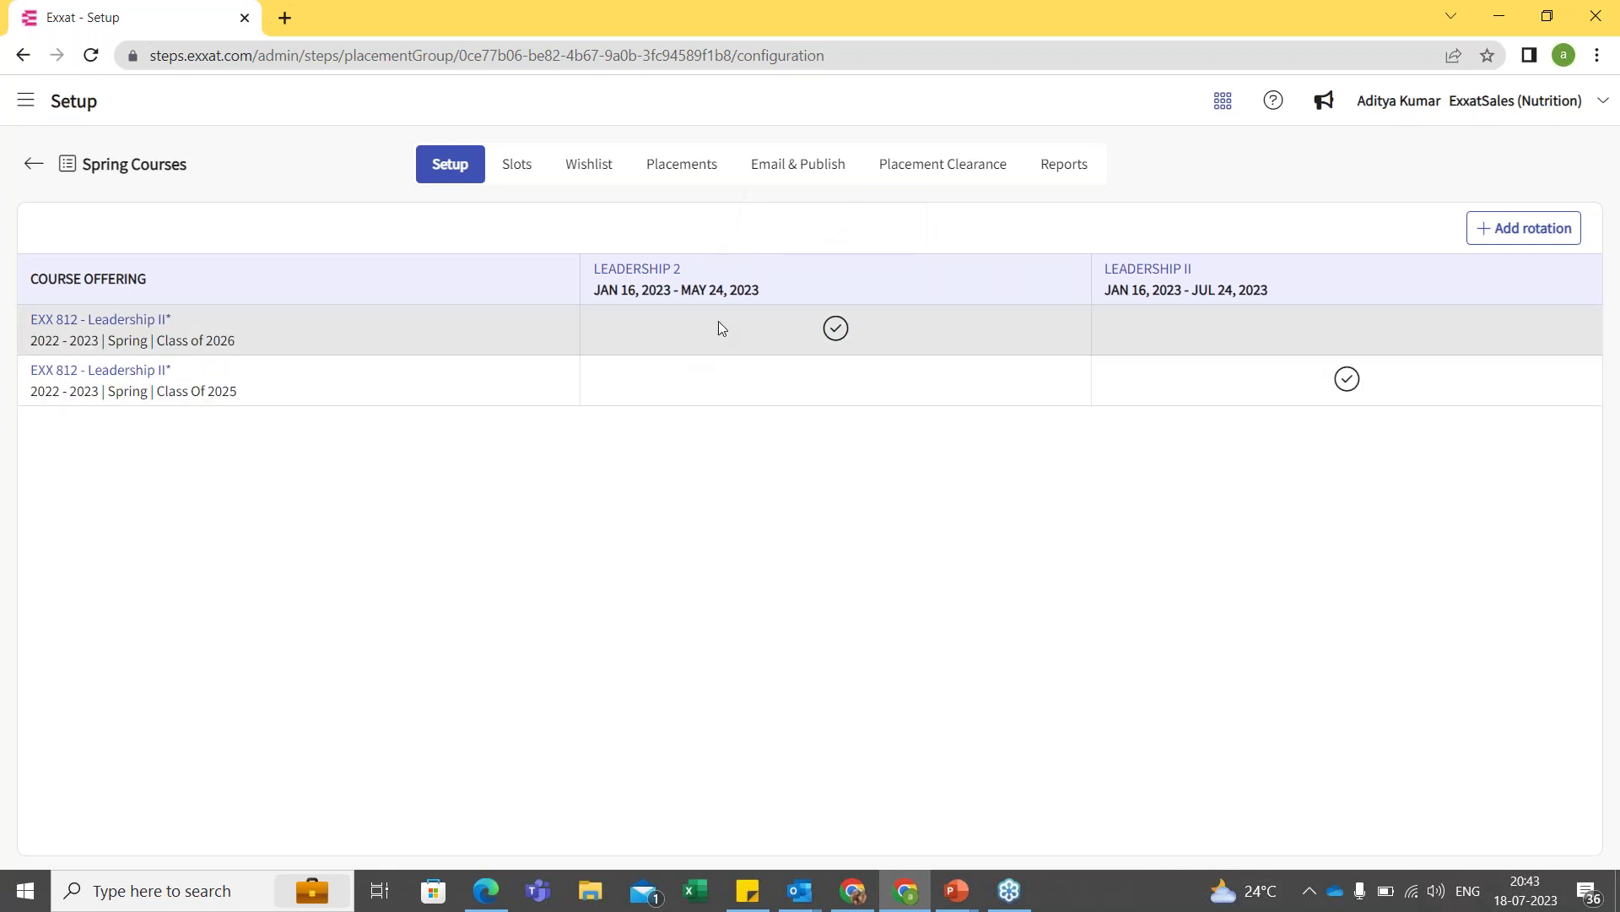
pyautogui.click(667, 276)
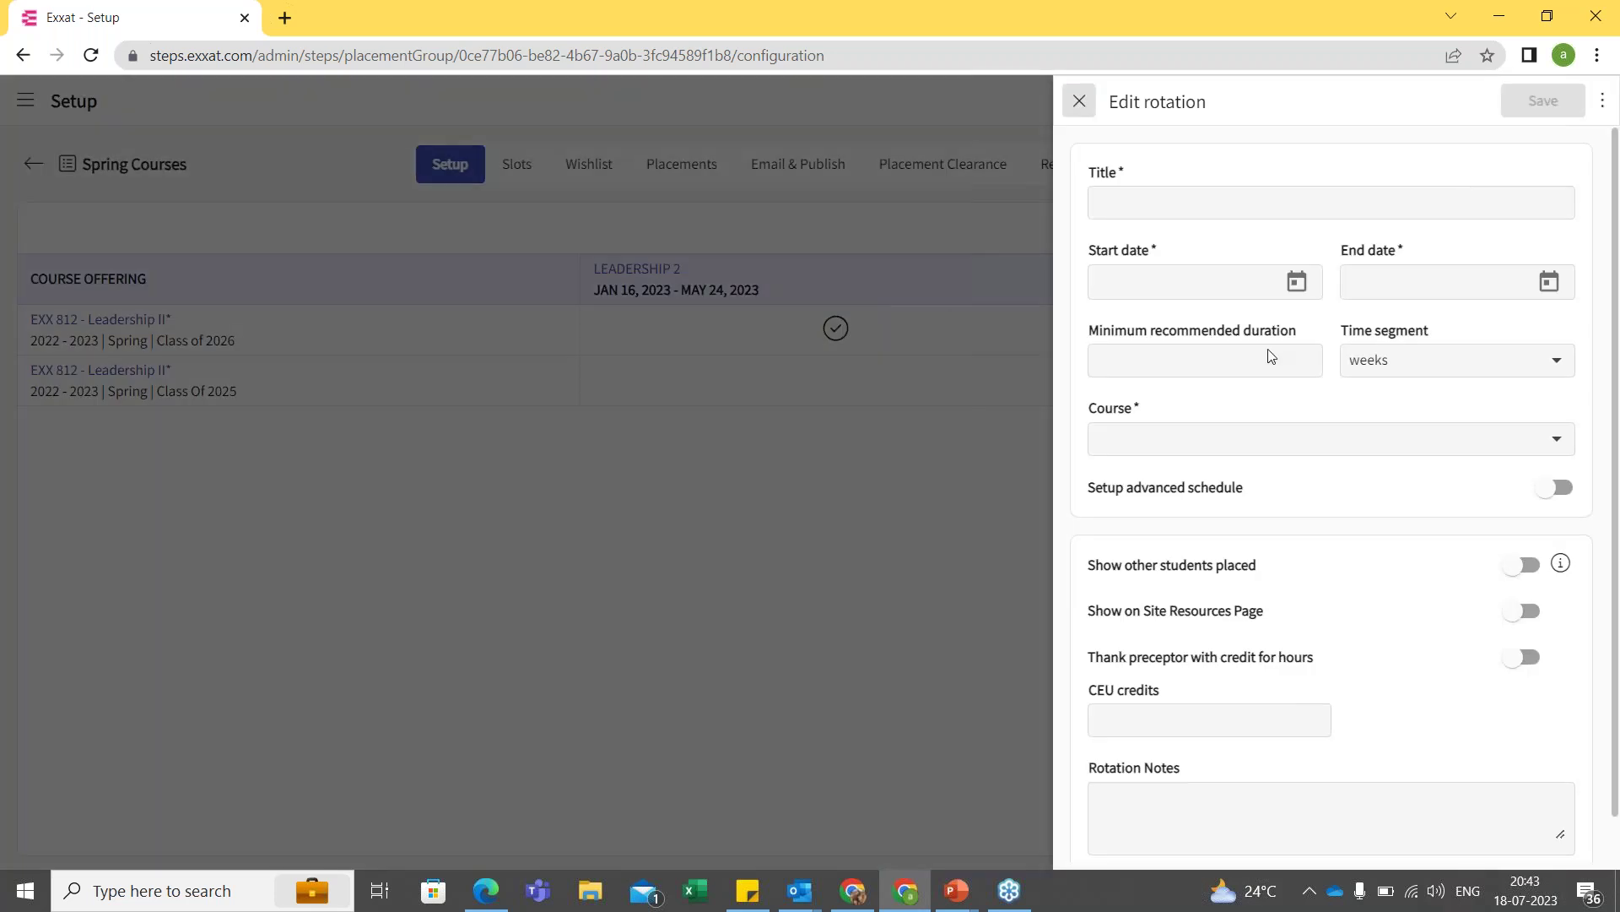
pyautogui.click(1080, 100)
# Enable the advanced schedule for the Leadership 2 rotation with three schedule entries, and discard the unsaved changes.
pyautogui.click(667, 278)
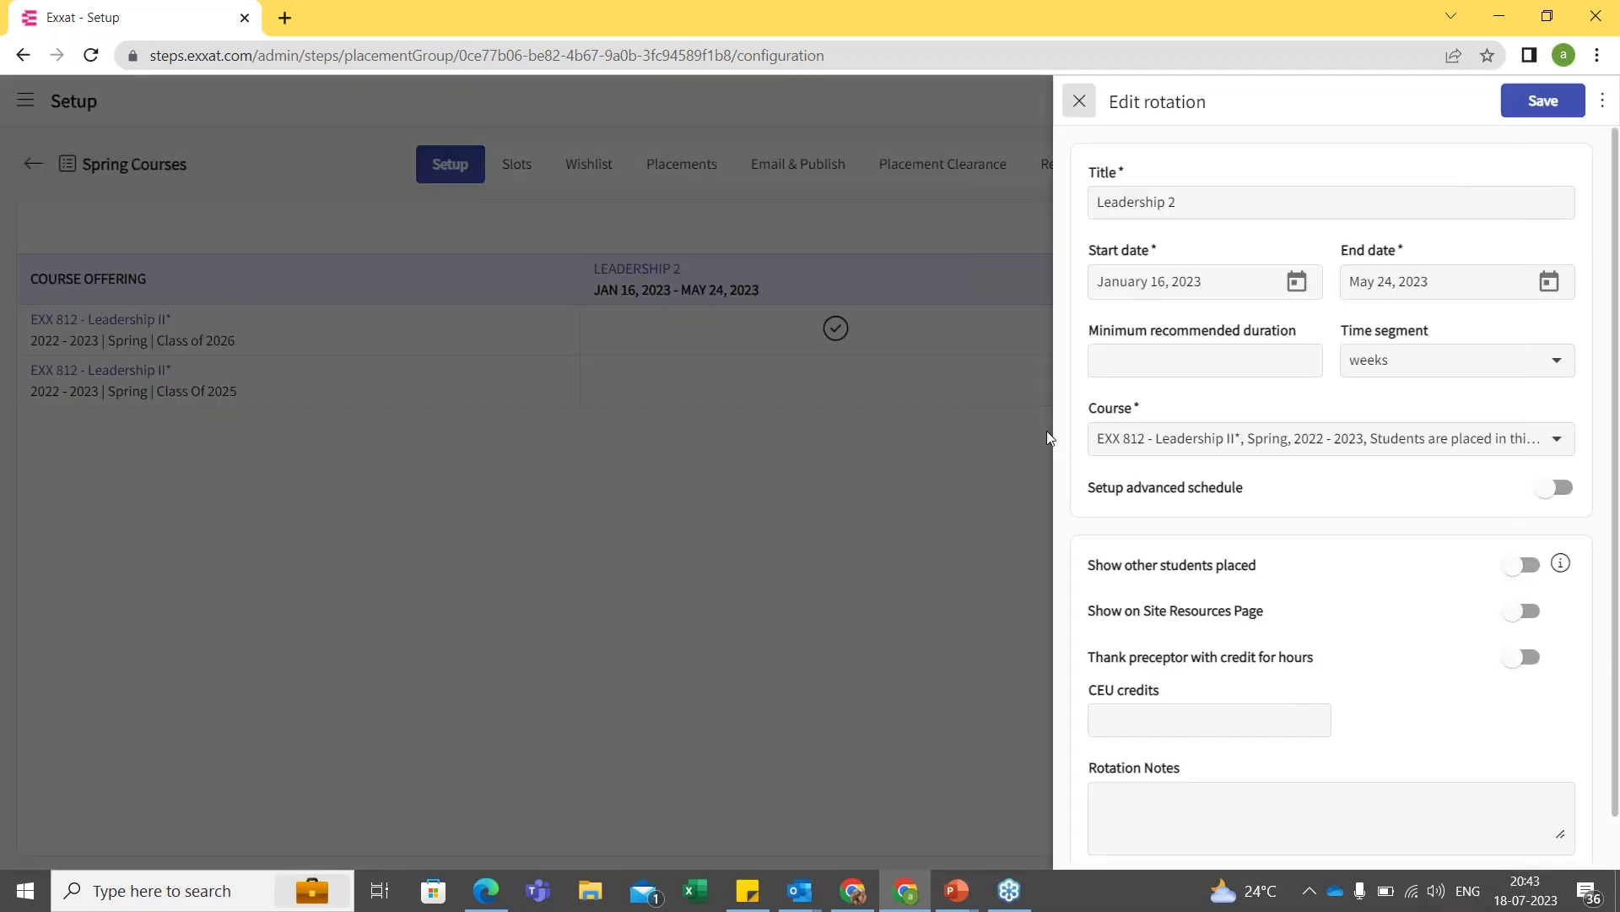
pyautogui.click(1568, 491)
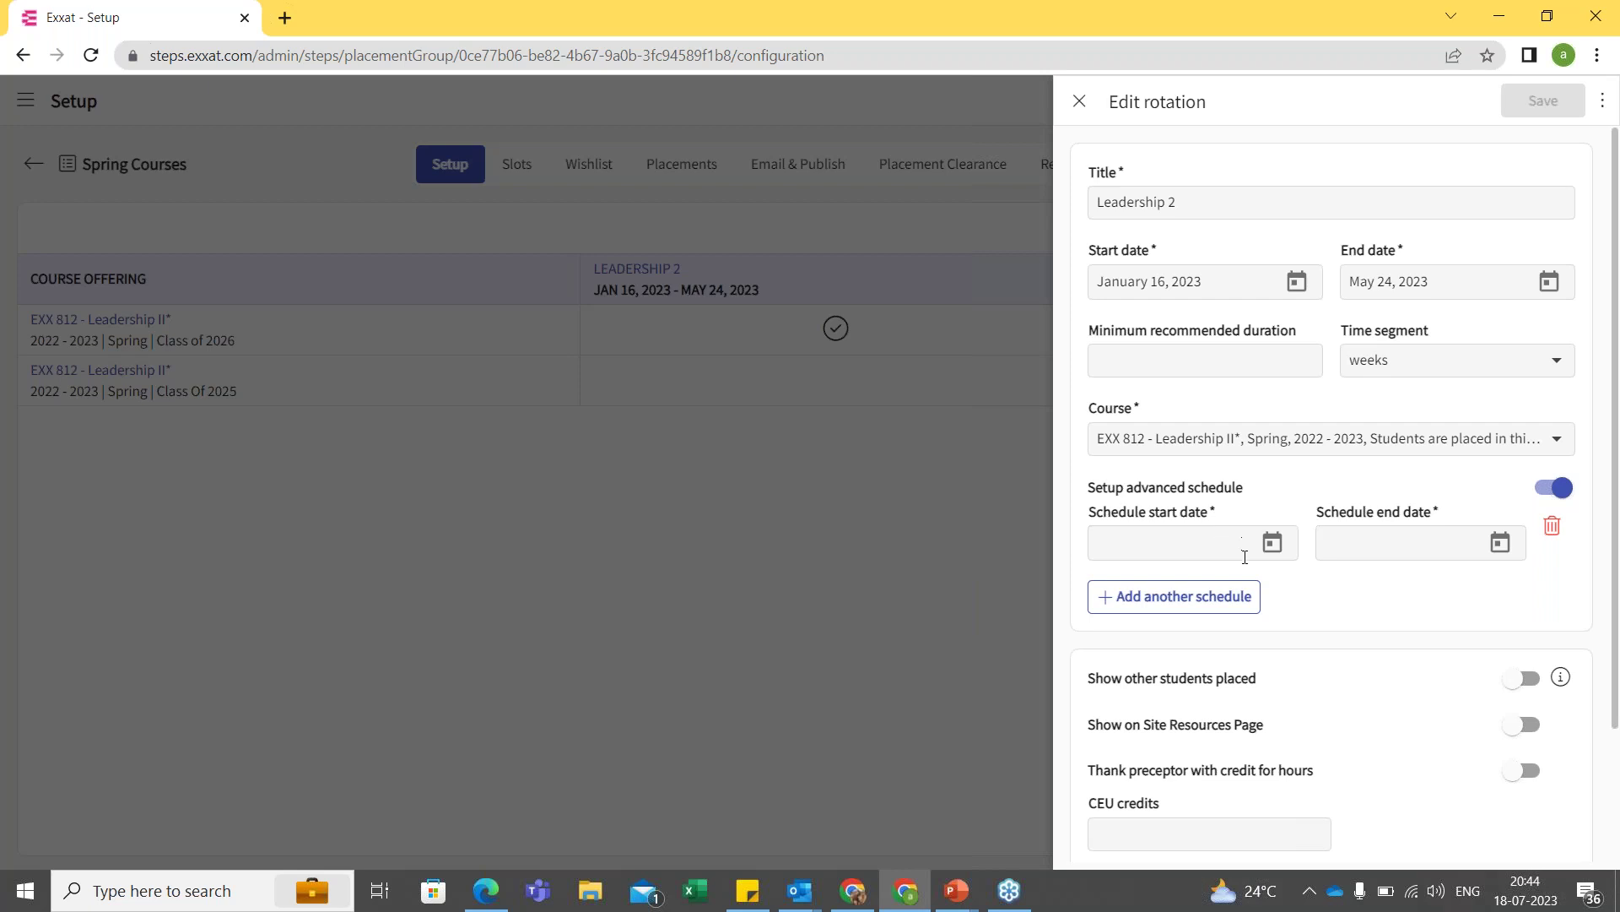
pyautogui.click(1232, 597)
pyautogui.click(1195, 681)
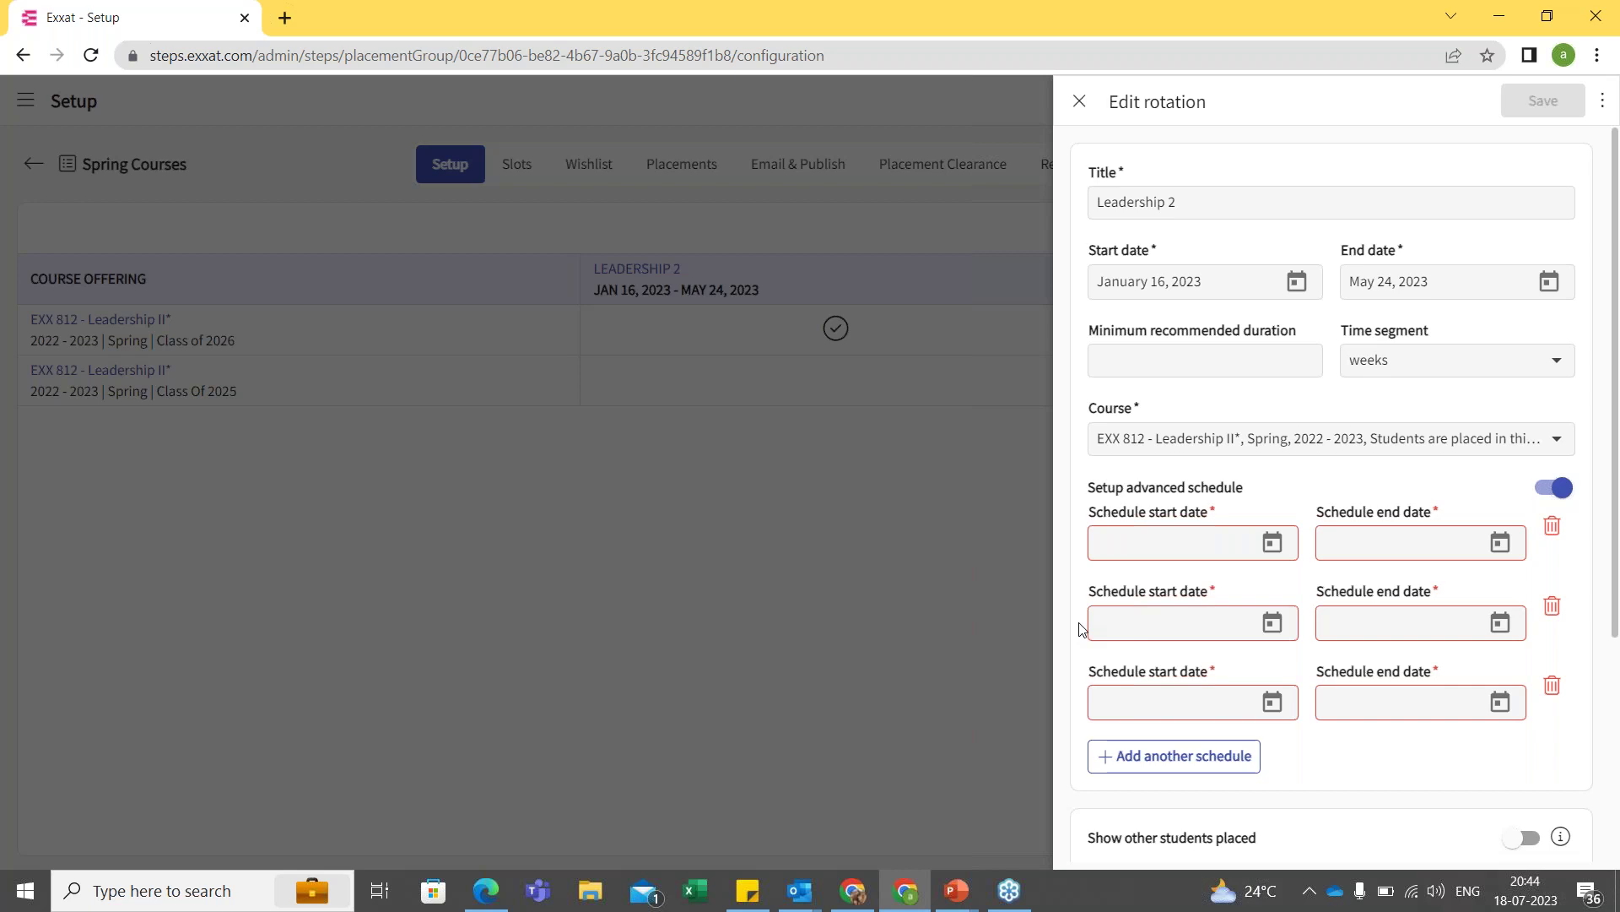
pyautogui.scroll(-4, 1262, 355)
pyautogui.scroll(4, 1236, 459)
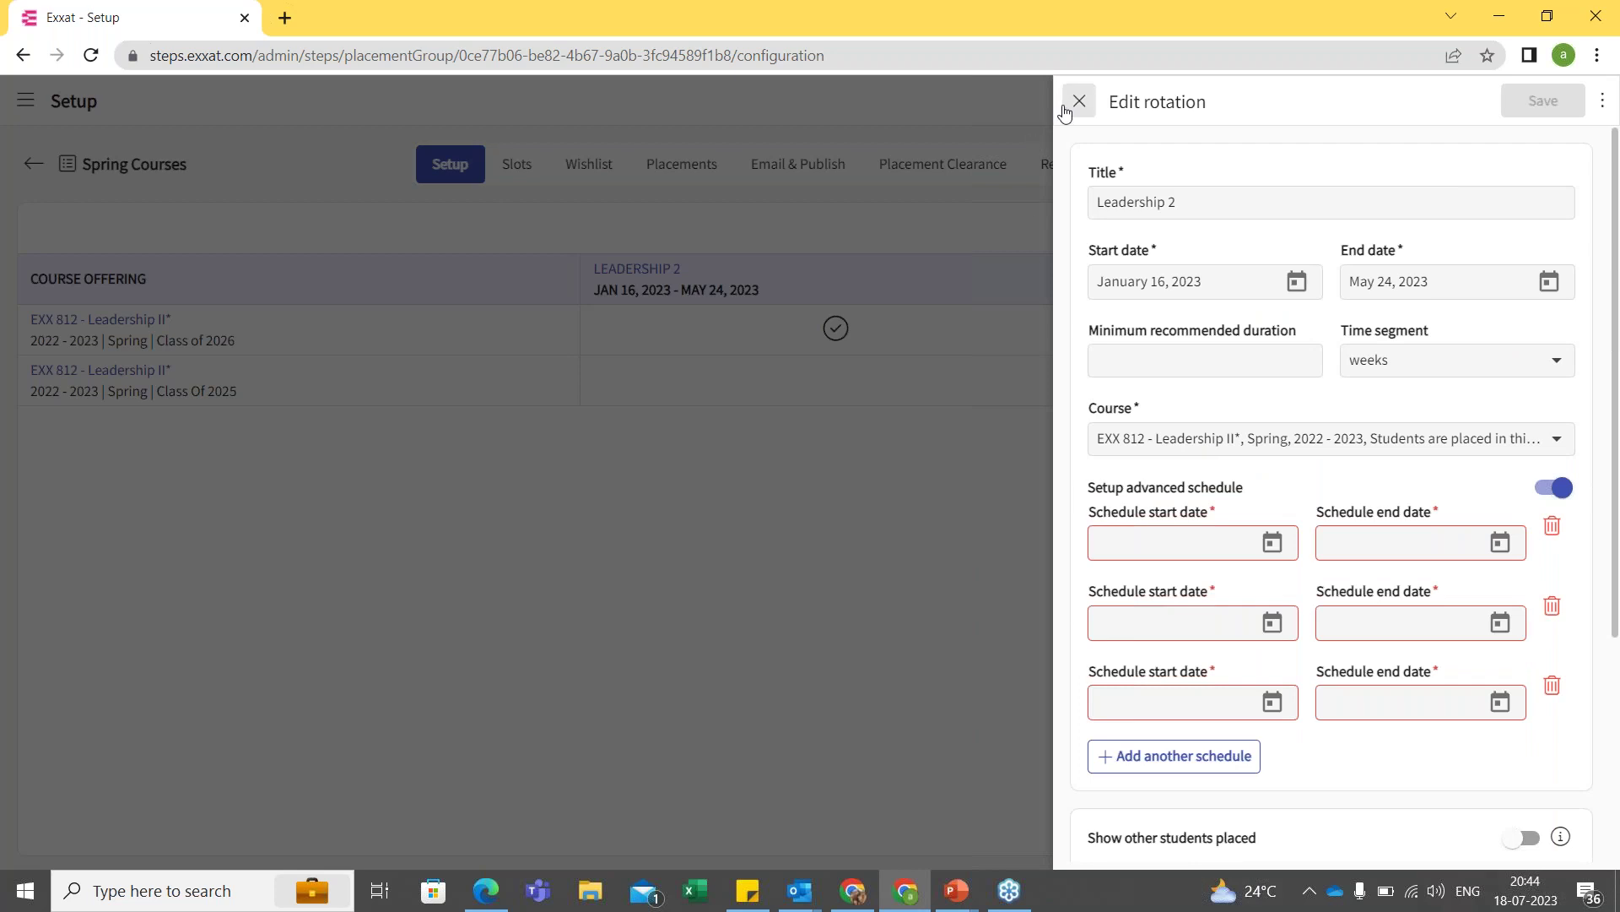
pyautogui.scroll(-2, 1350, 313)
pyautogui.scroll(2, 1440, 405)
pyautogui.click(1081, 108)
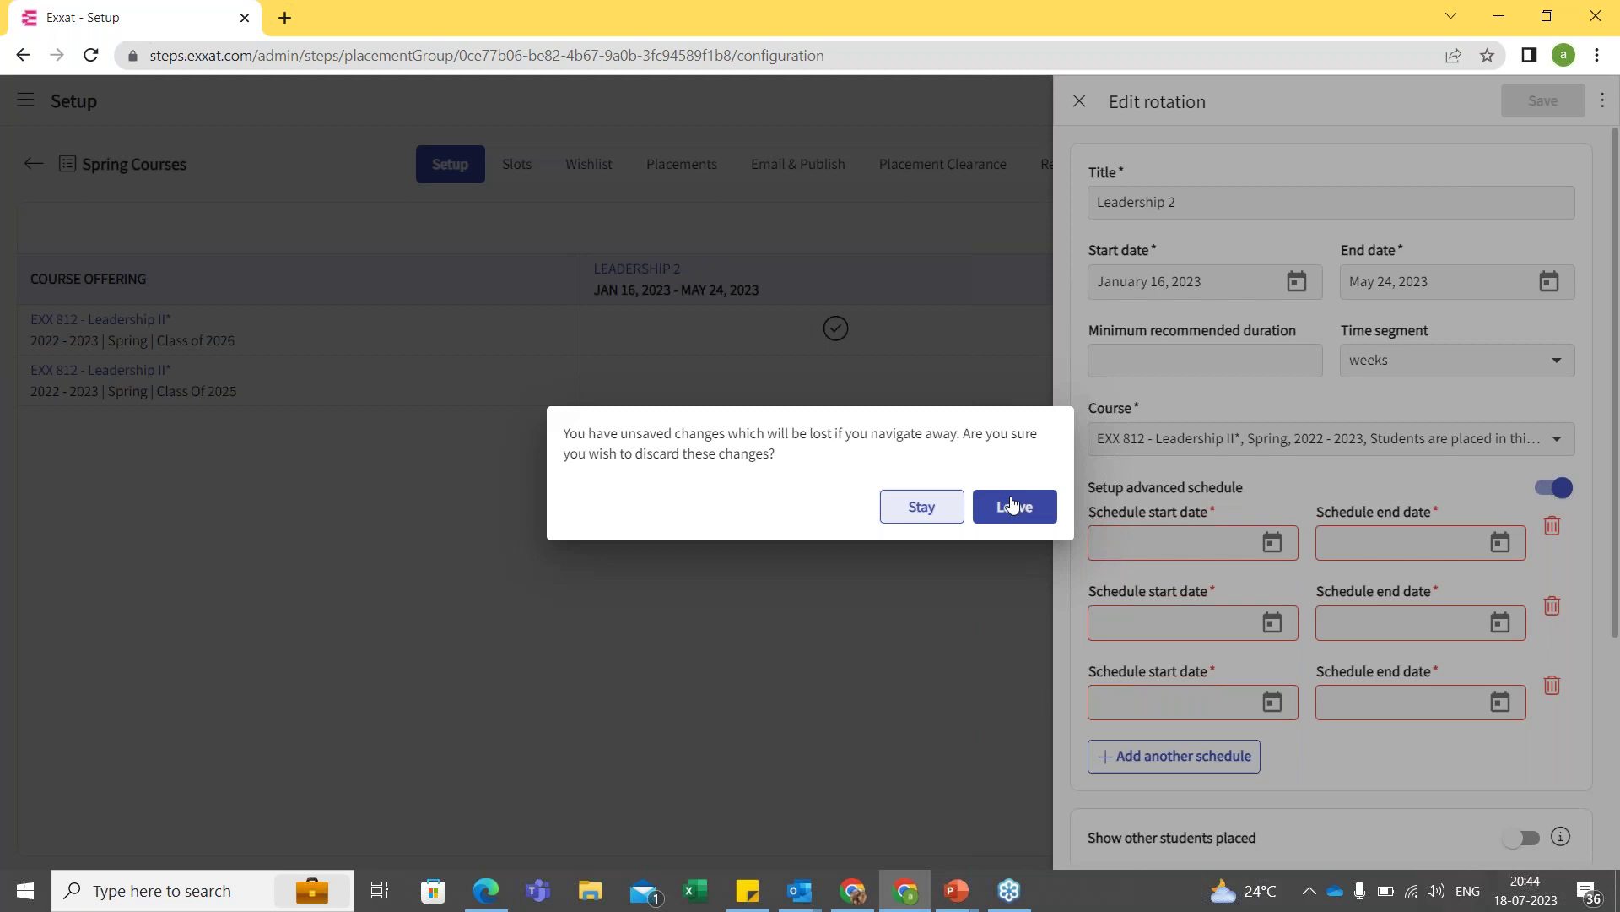
pyautogui.click(1012, 505)
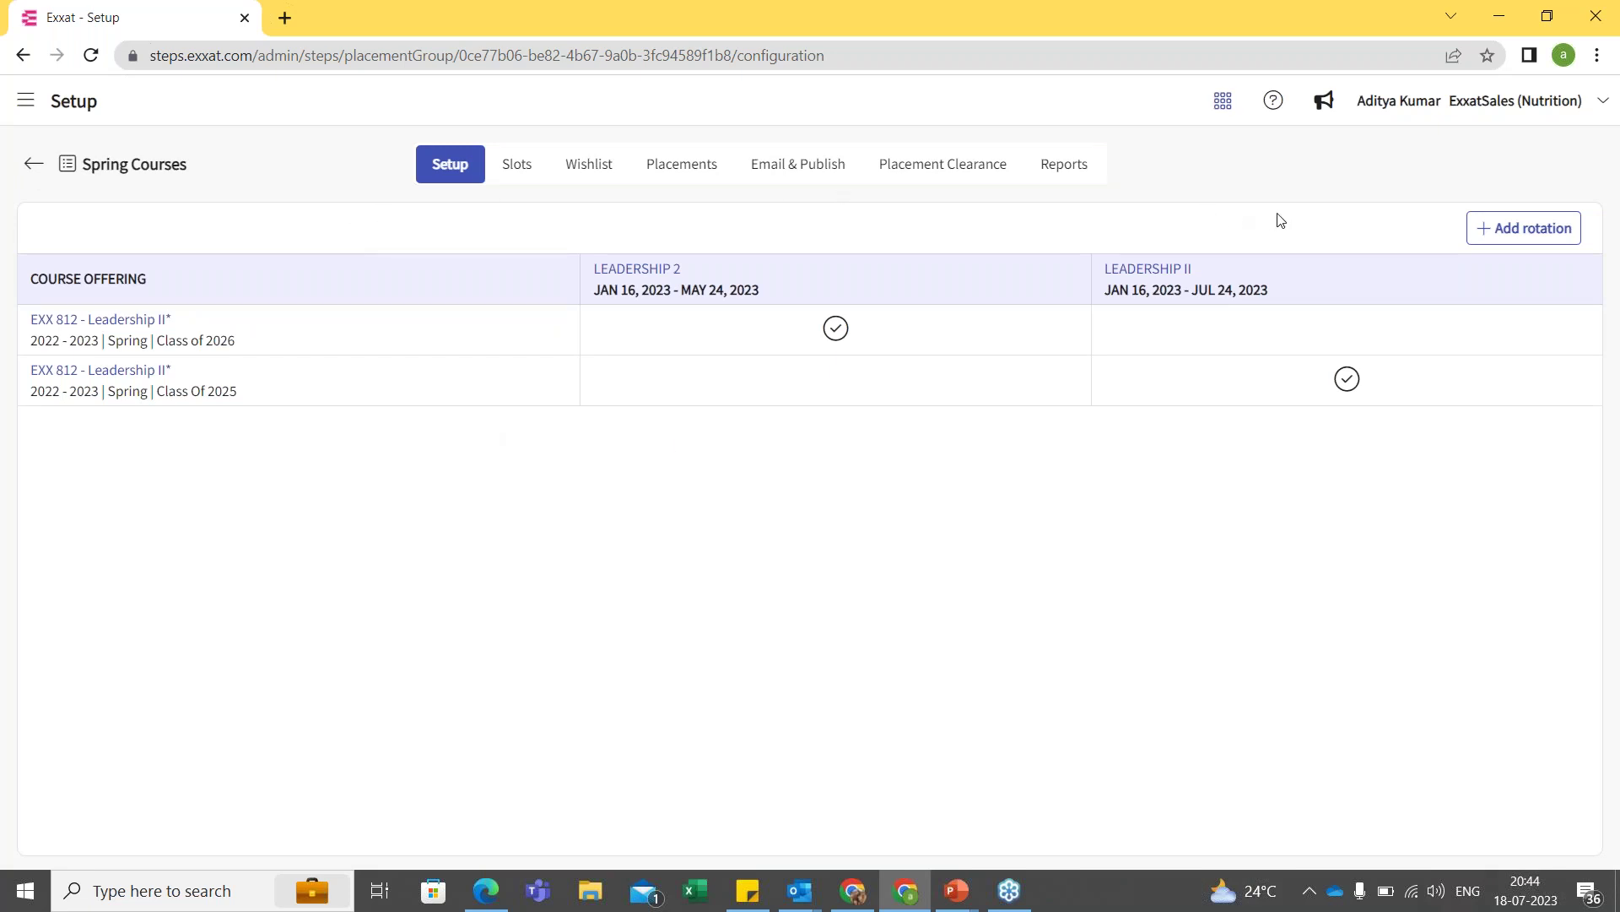
# Open the Mock Group's EXX 812 Leadership II offering for the Class Of 2025 and view its setup and placements.
pyautogui.click(31, 168)
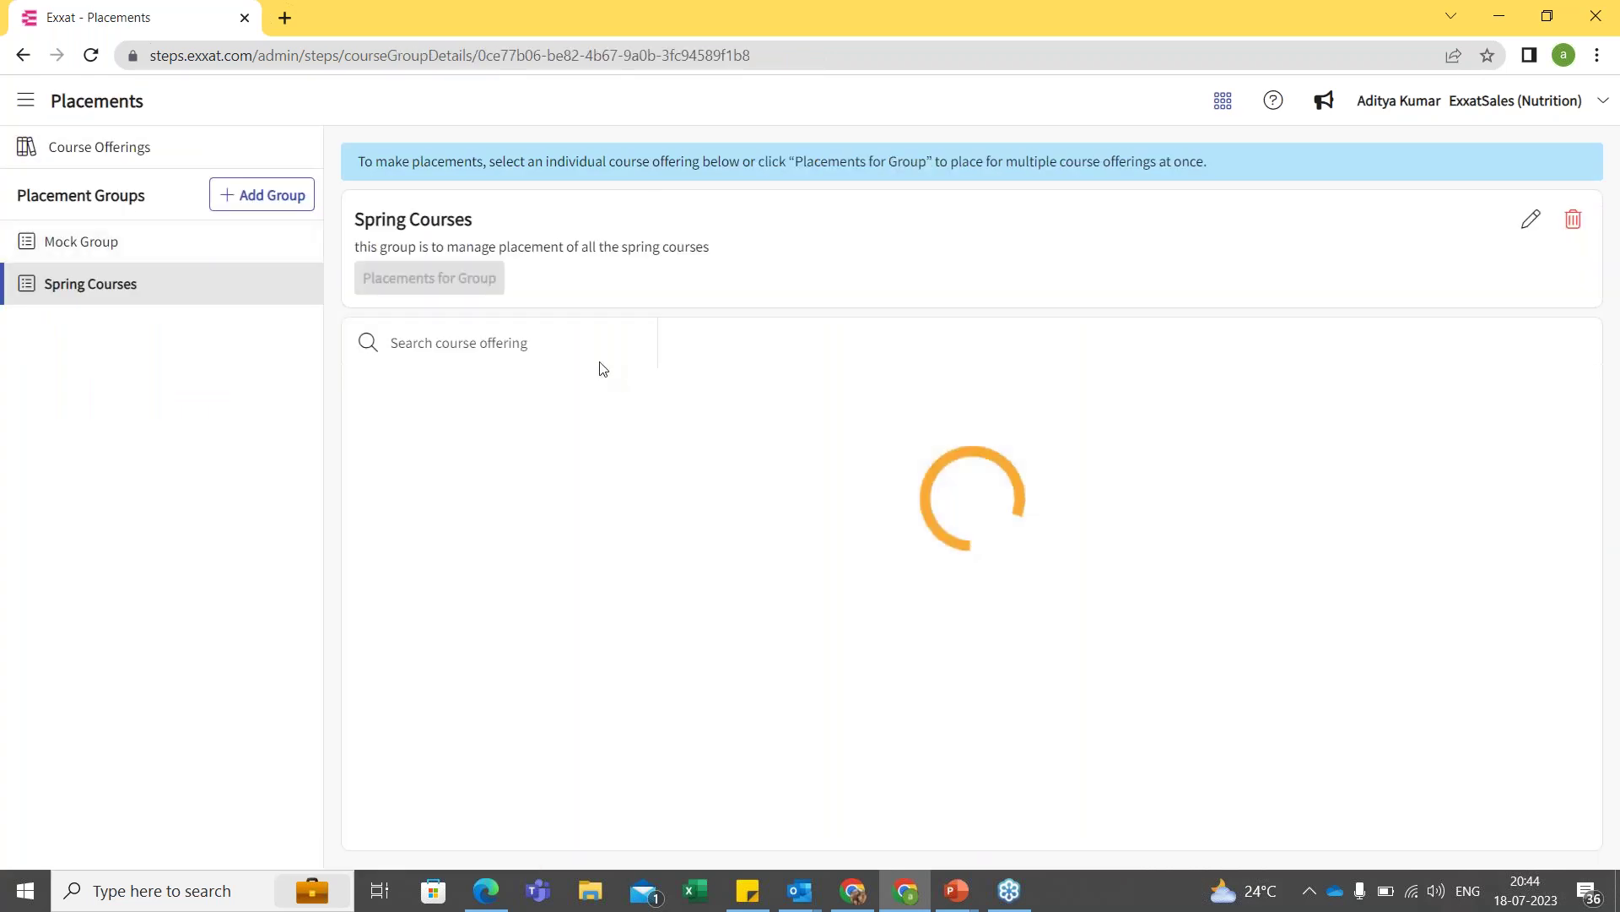
pyautogui.click(138, 154)
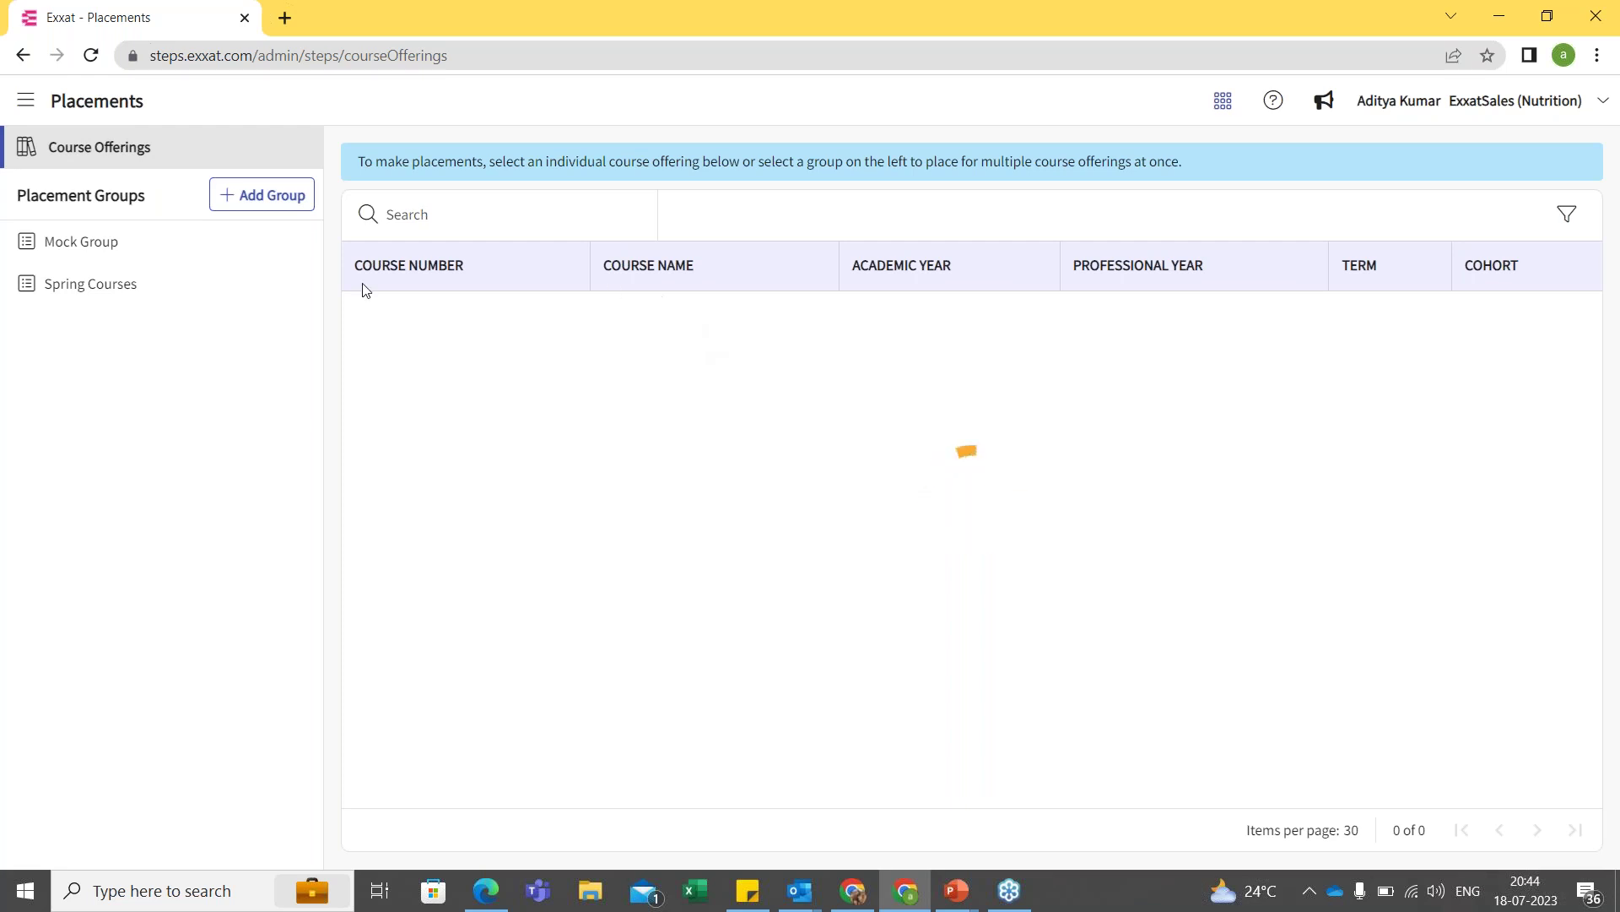
pyautogui.click(166, 250)
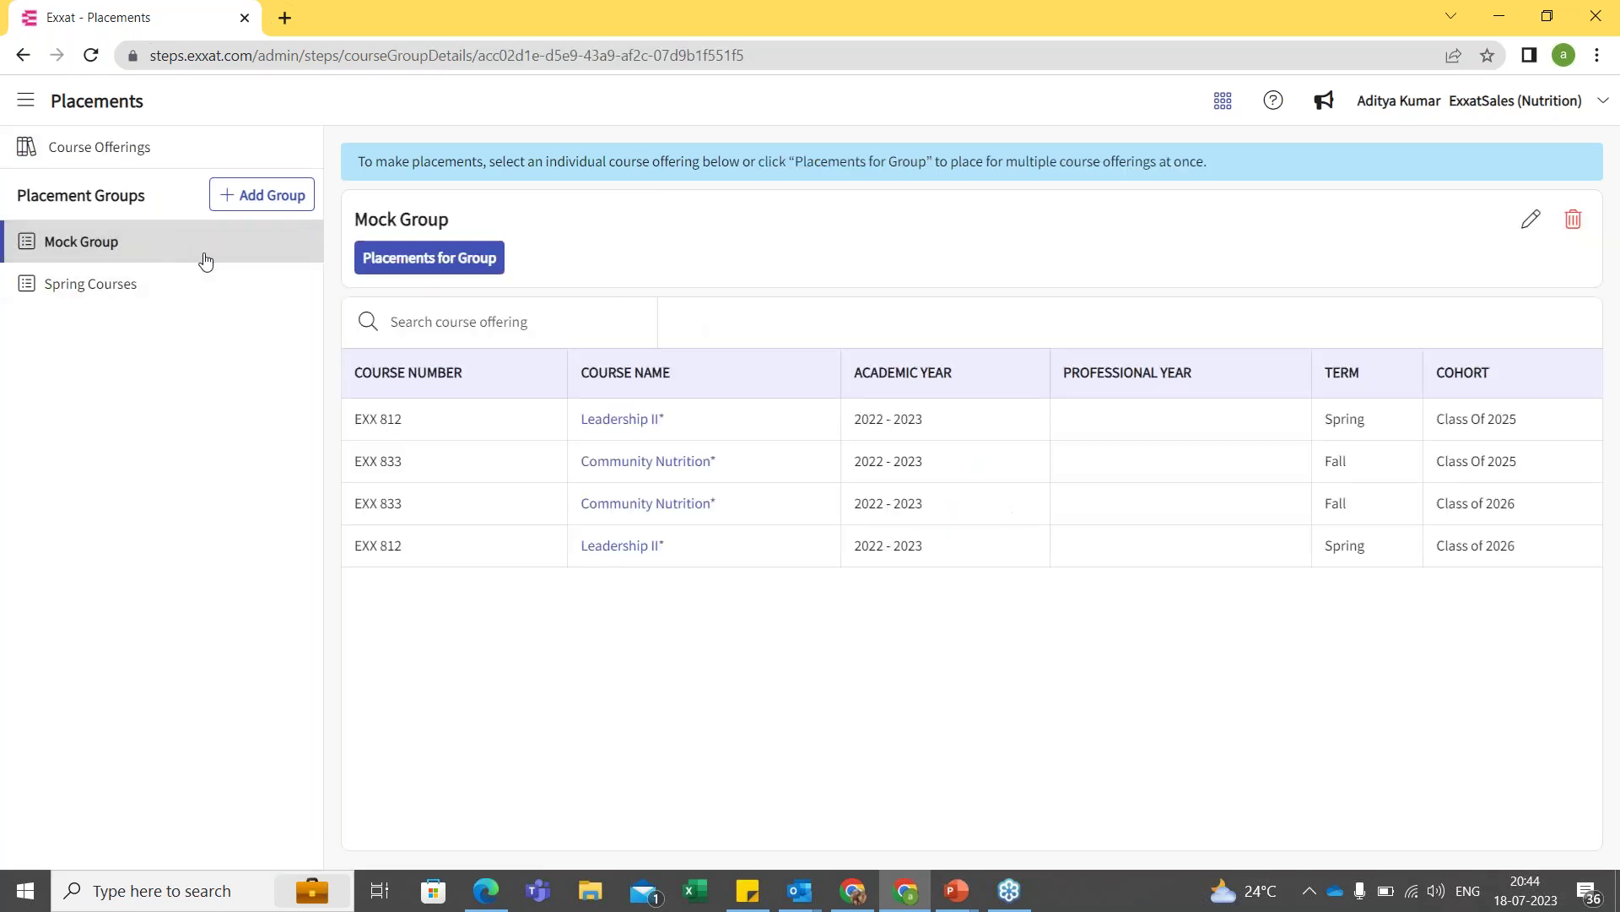
pyautogui.click(626, 422)
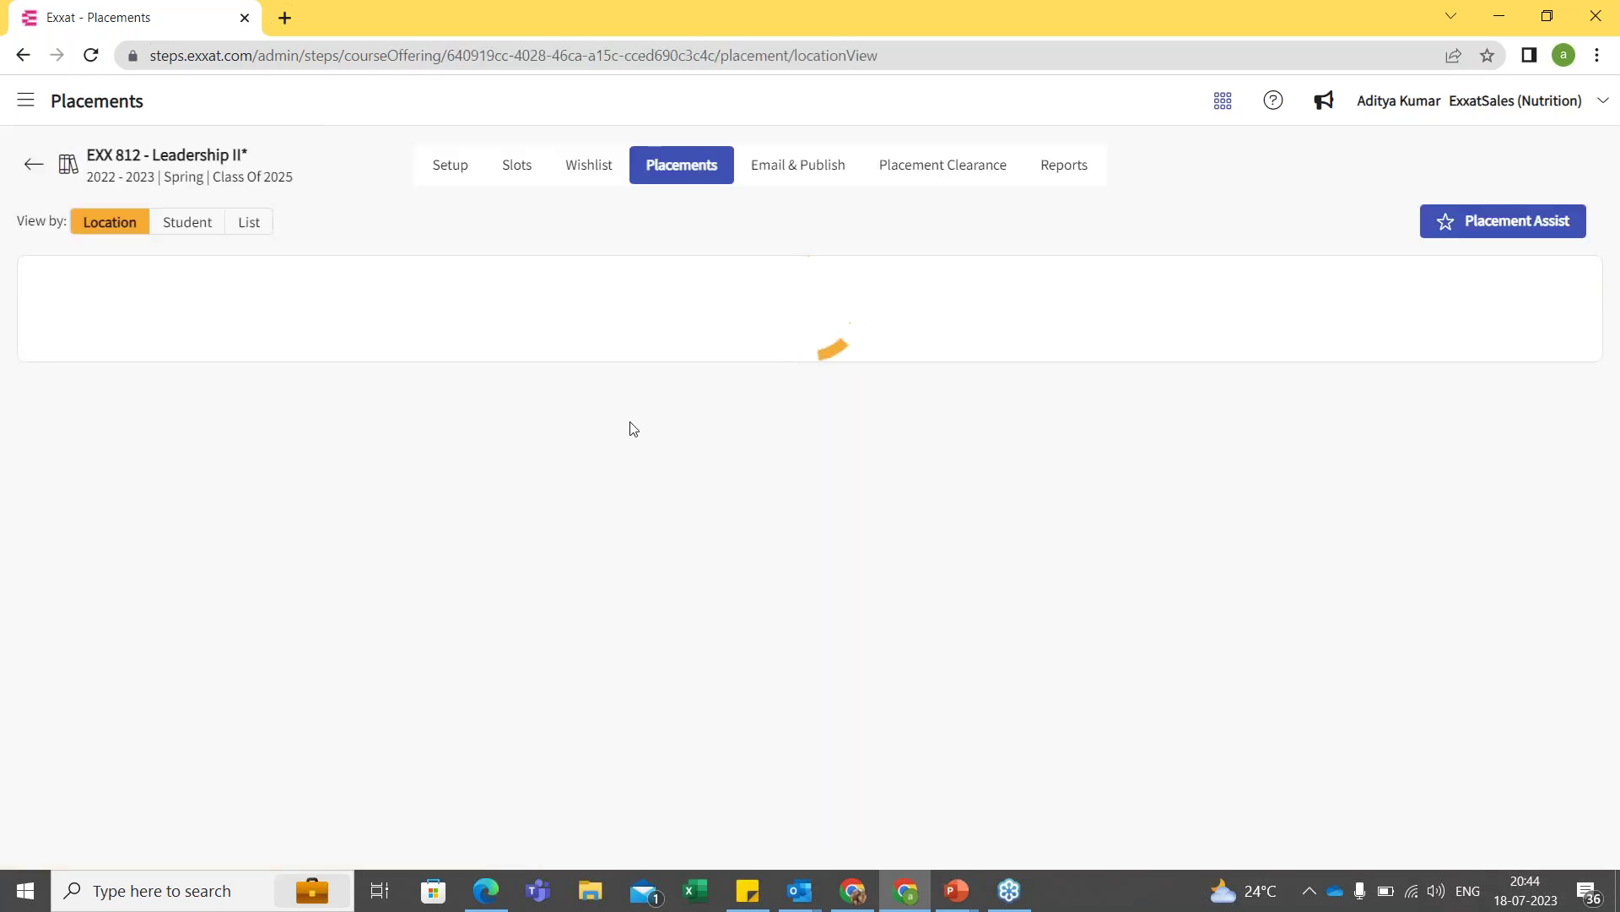
pyautogui.click(433, 179)
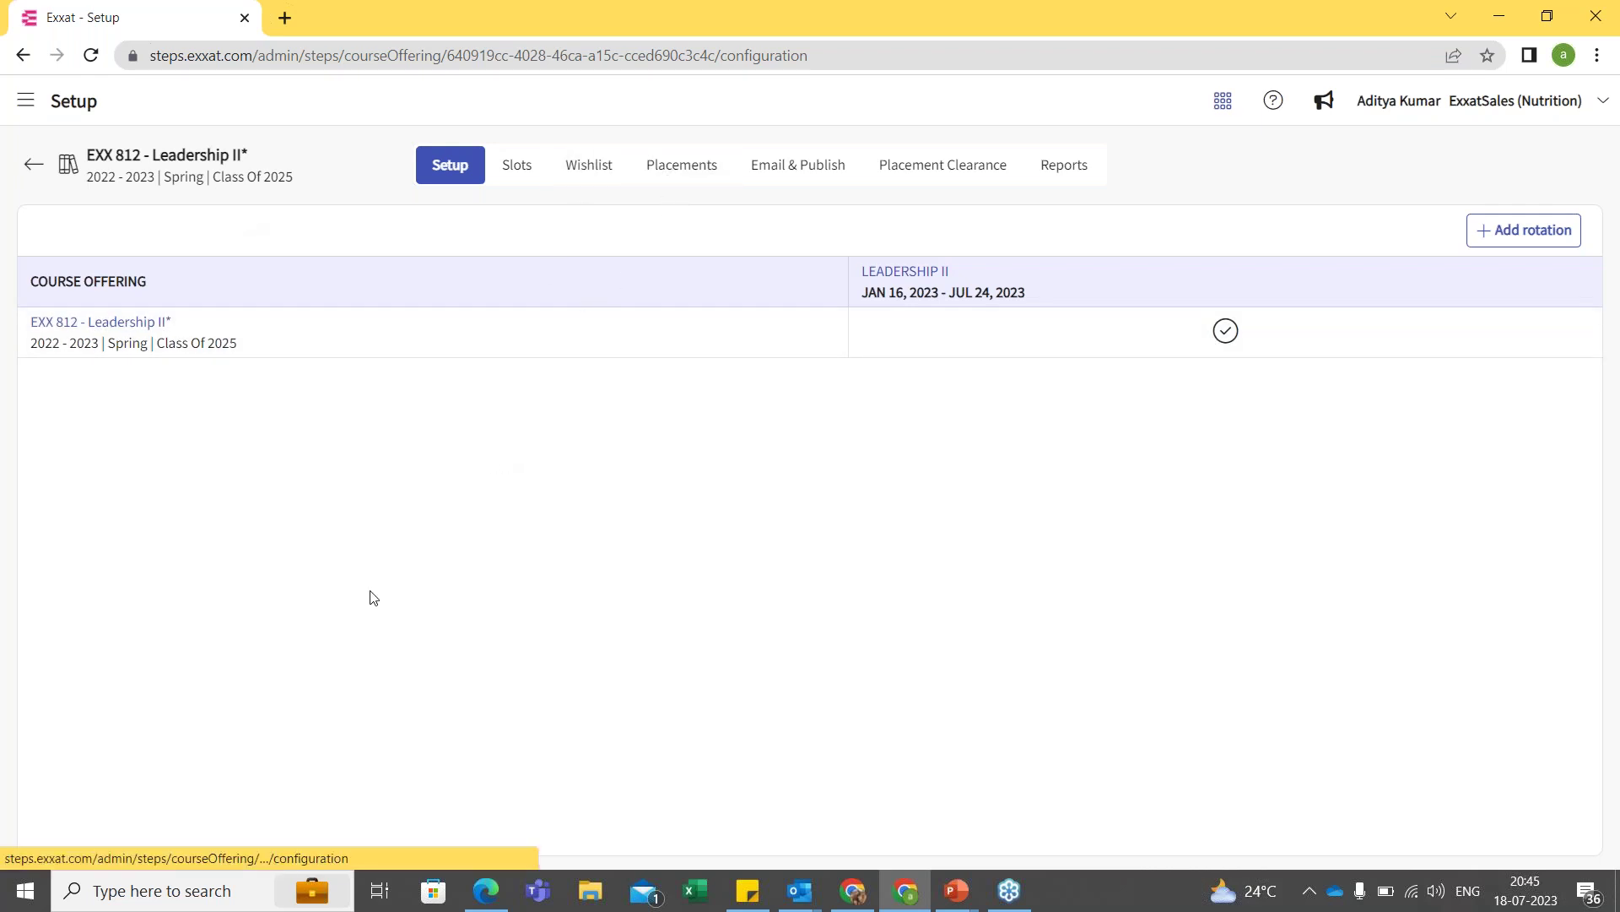
pyautogui.click(681, 177)
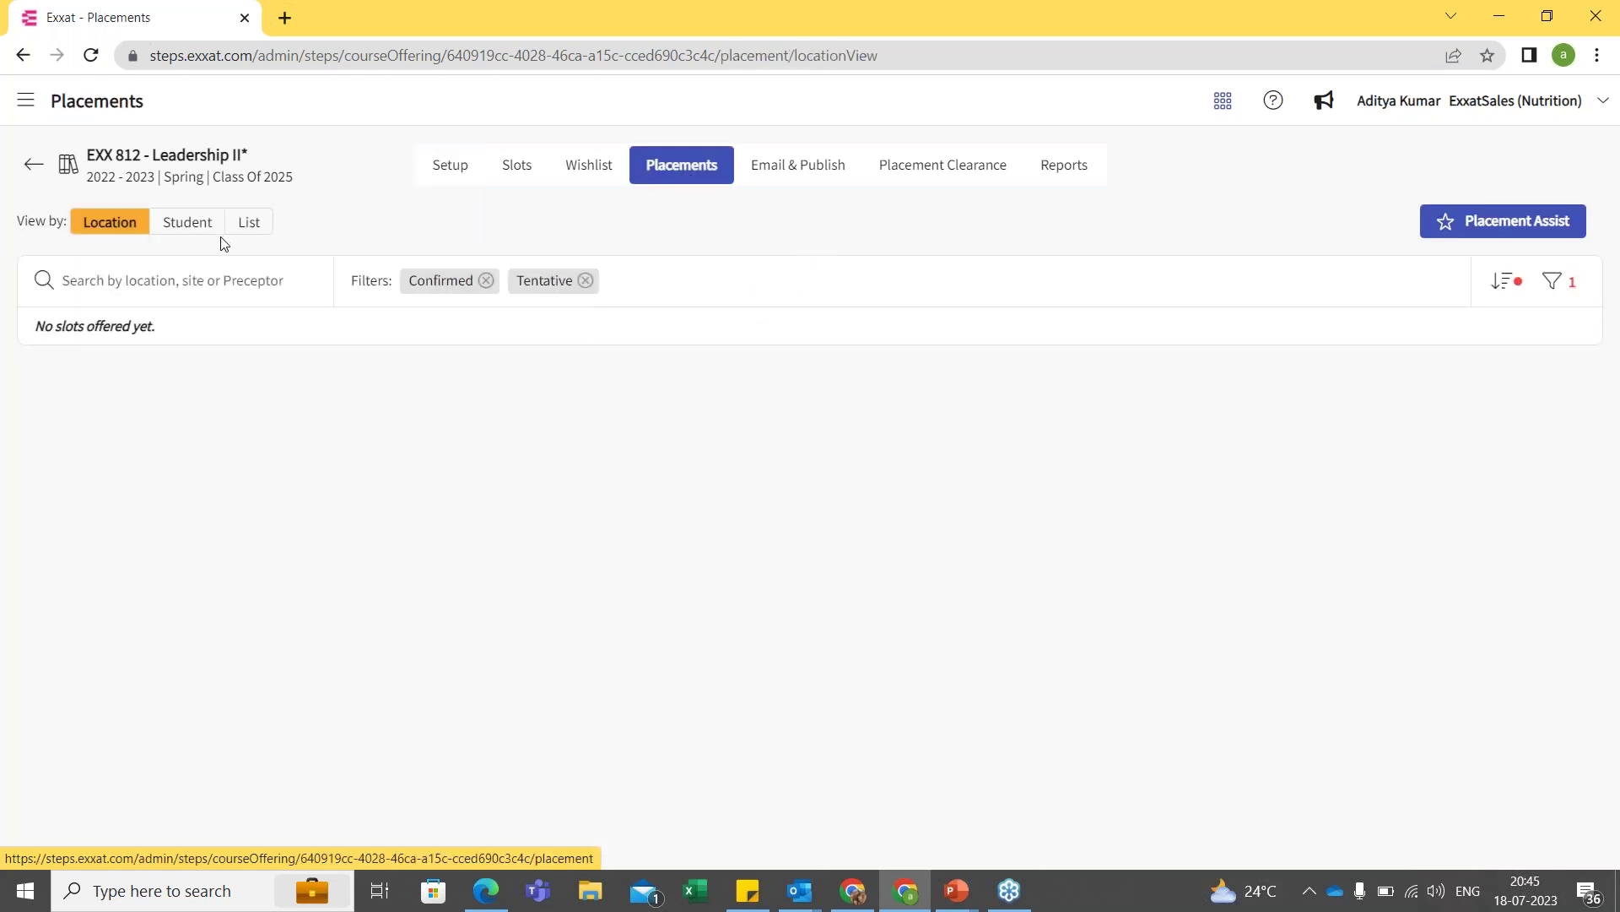
# Return to the Spring Courses group and view its group placements by student.
pyautogui.click(25, 169)
pyautogui.click(91, 284)
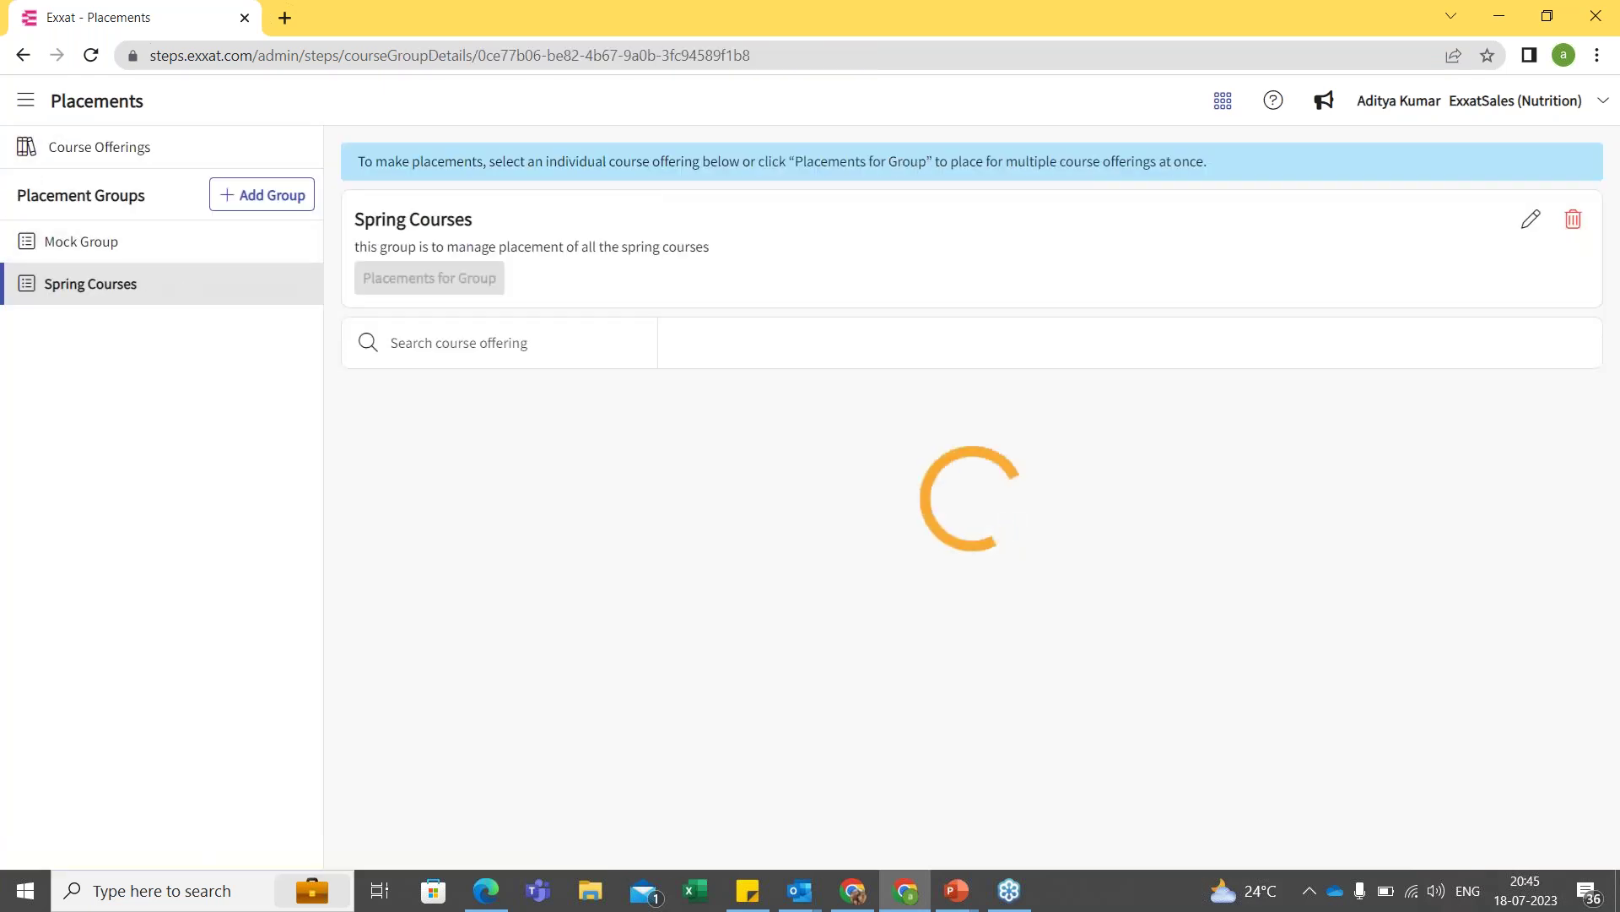
pyautogui.click(454, 291)
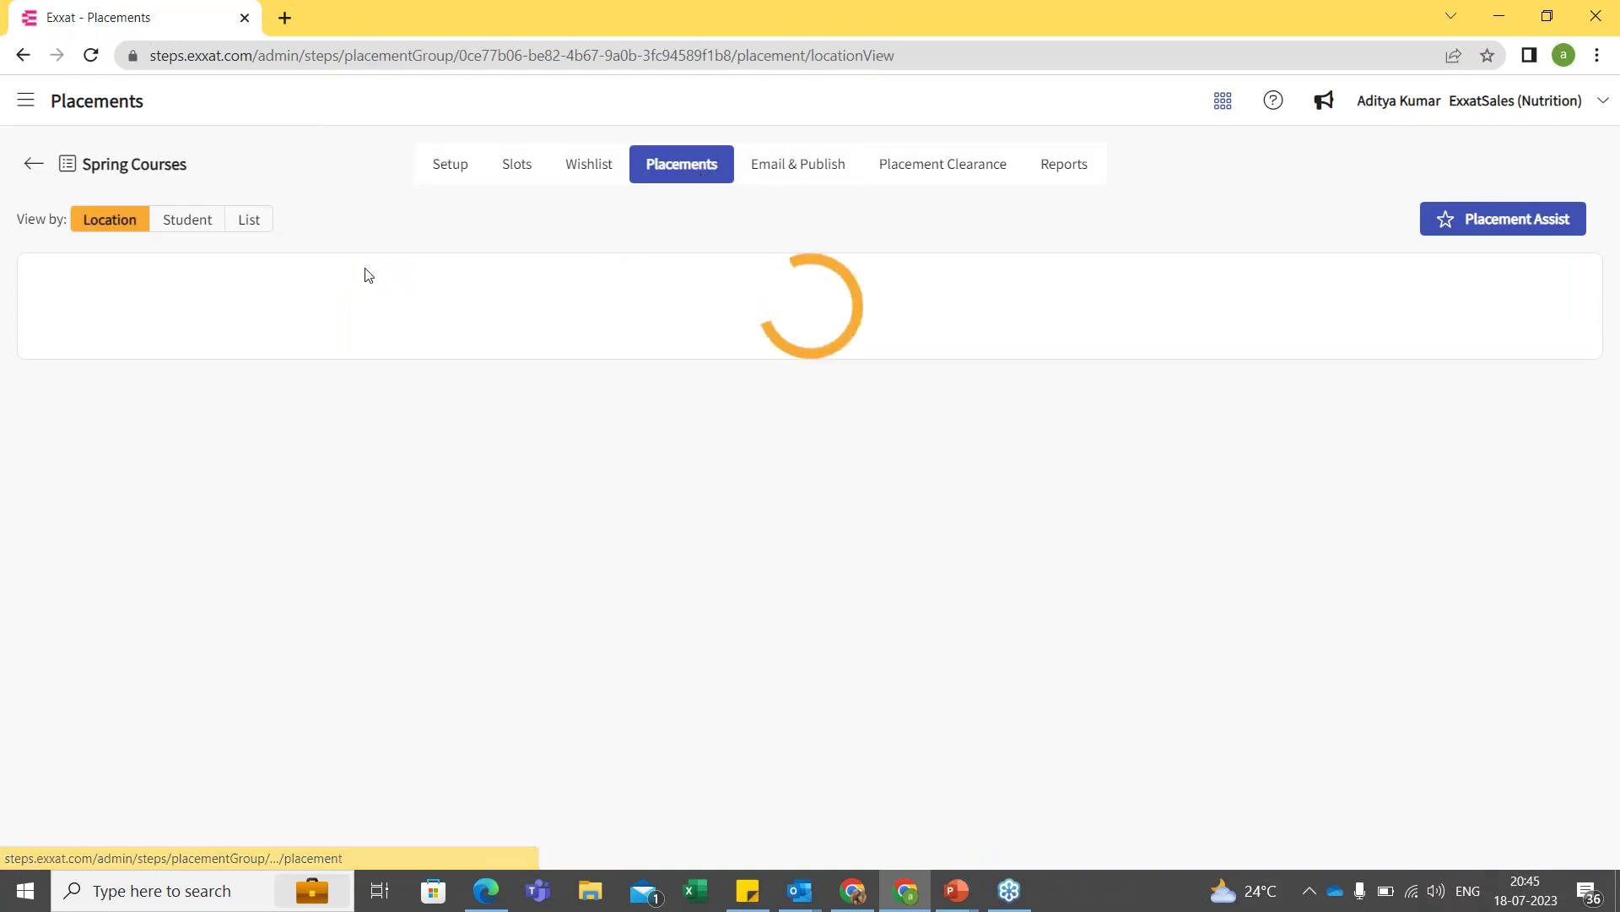
pyautogui.click(187, 219)
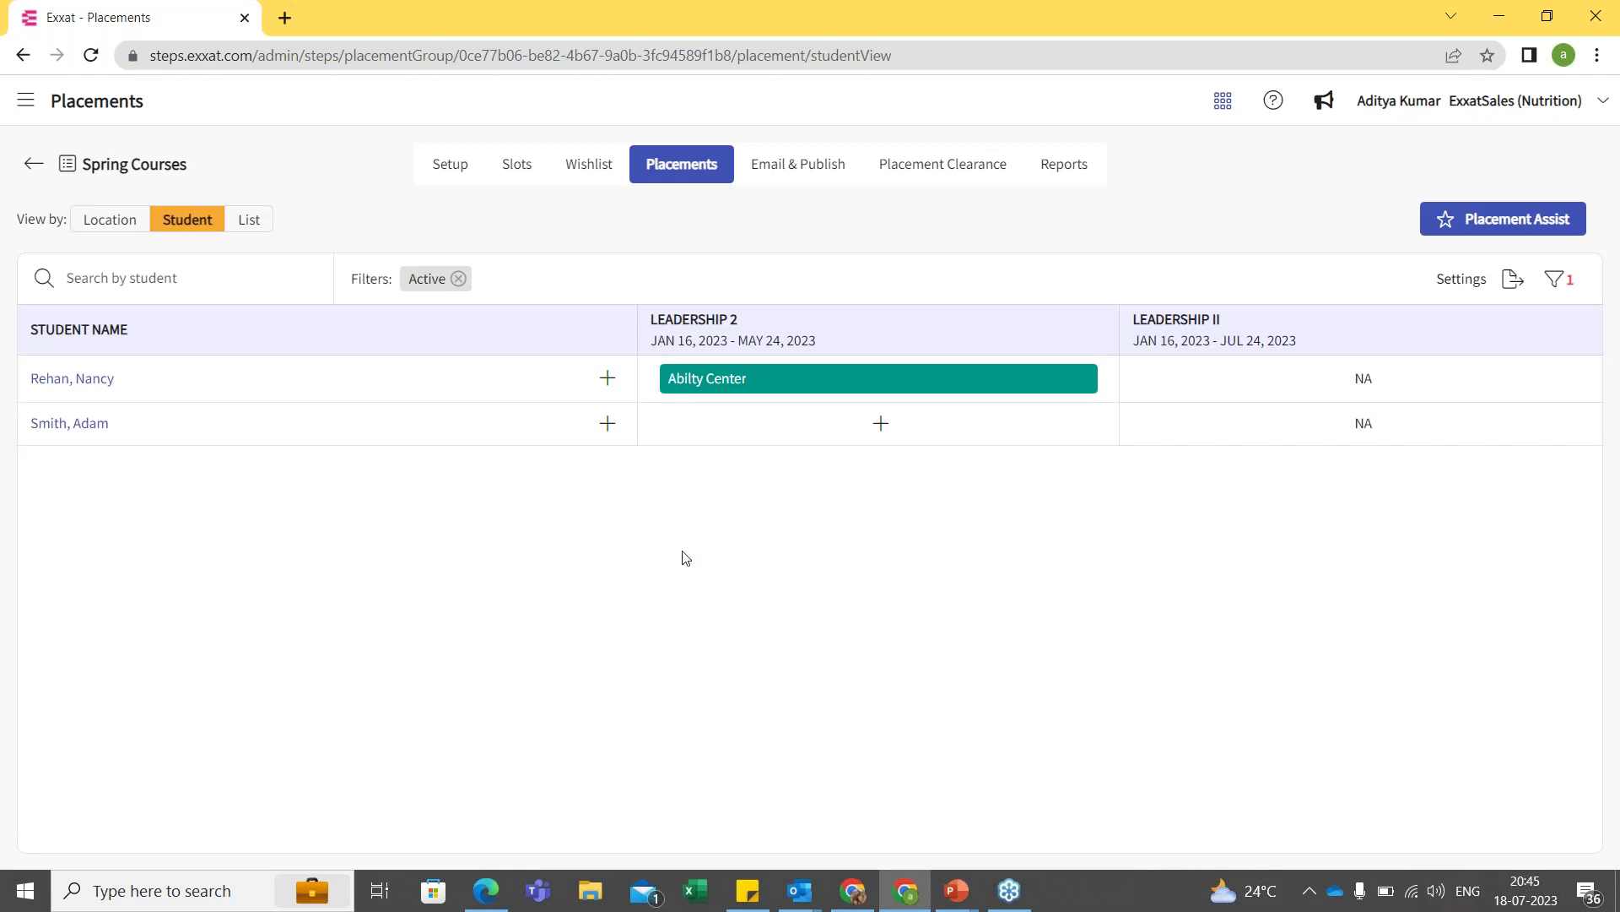
# View the placements by location, open the details of the student placed at Abilty Center and close them without changes.
pyautogui.click(99, 225)
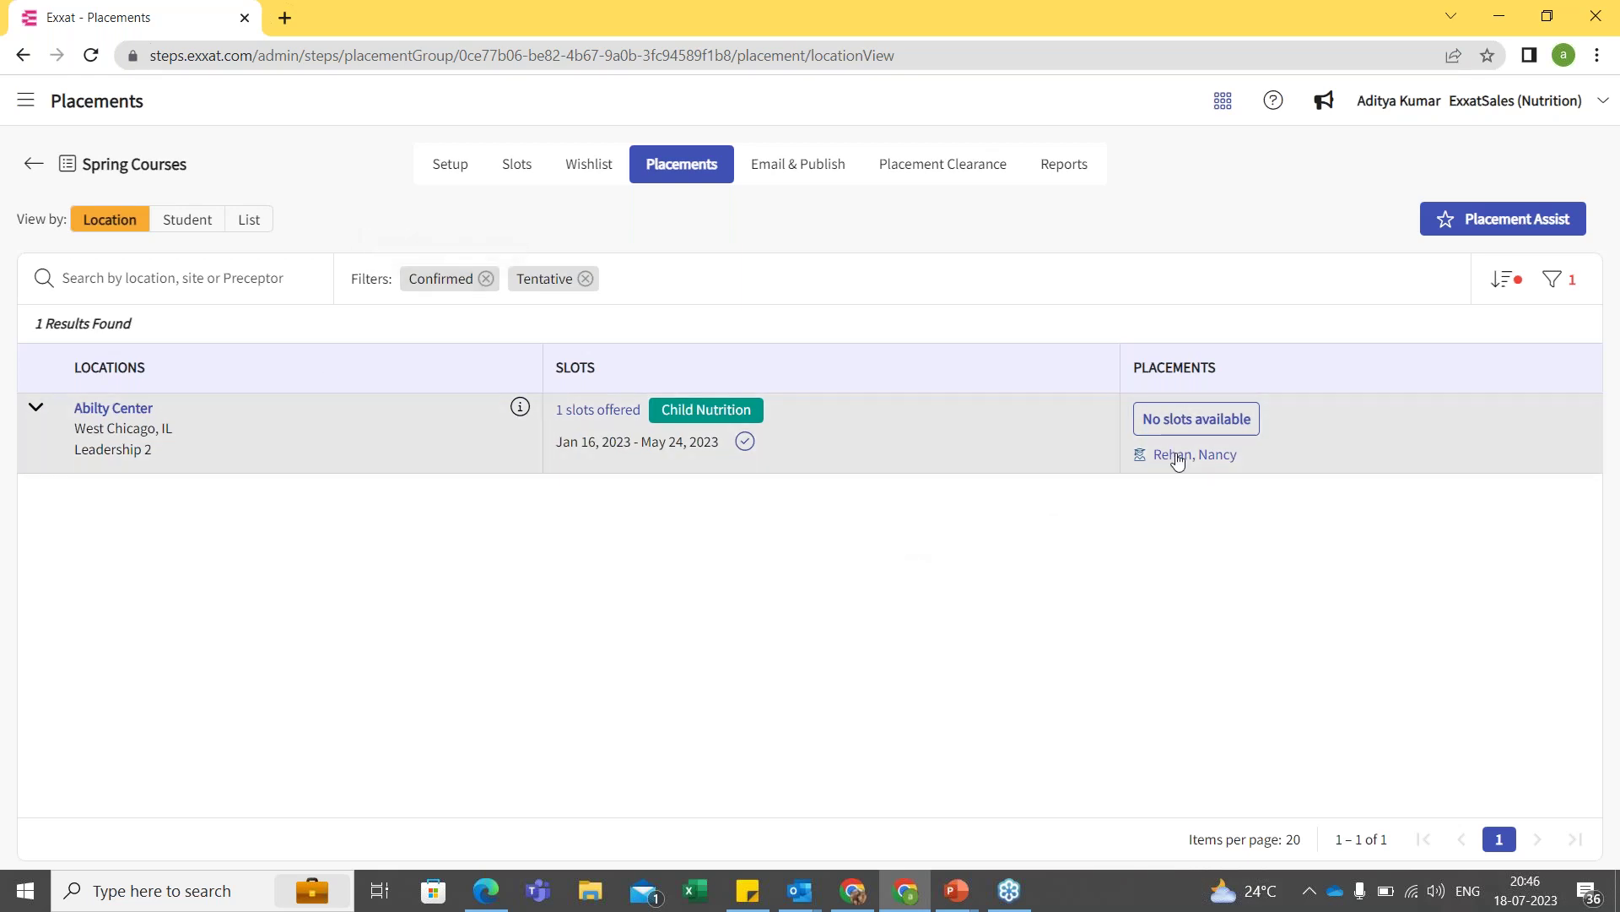
pyautogui.click(1178, 457)
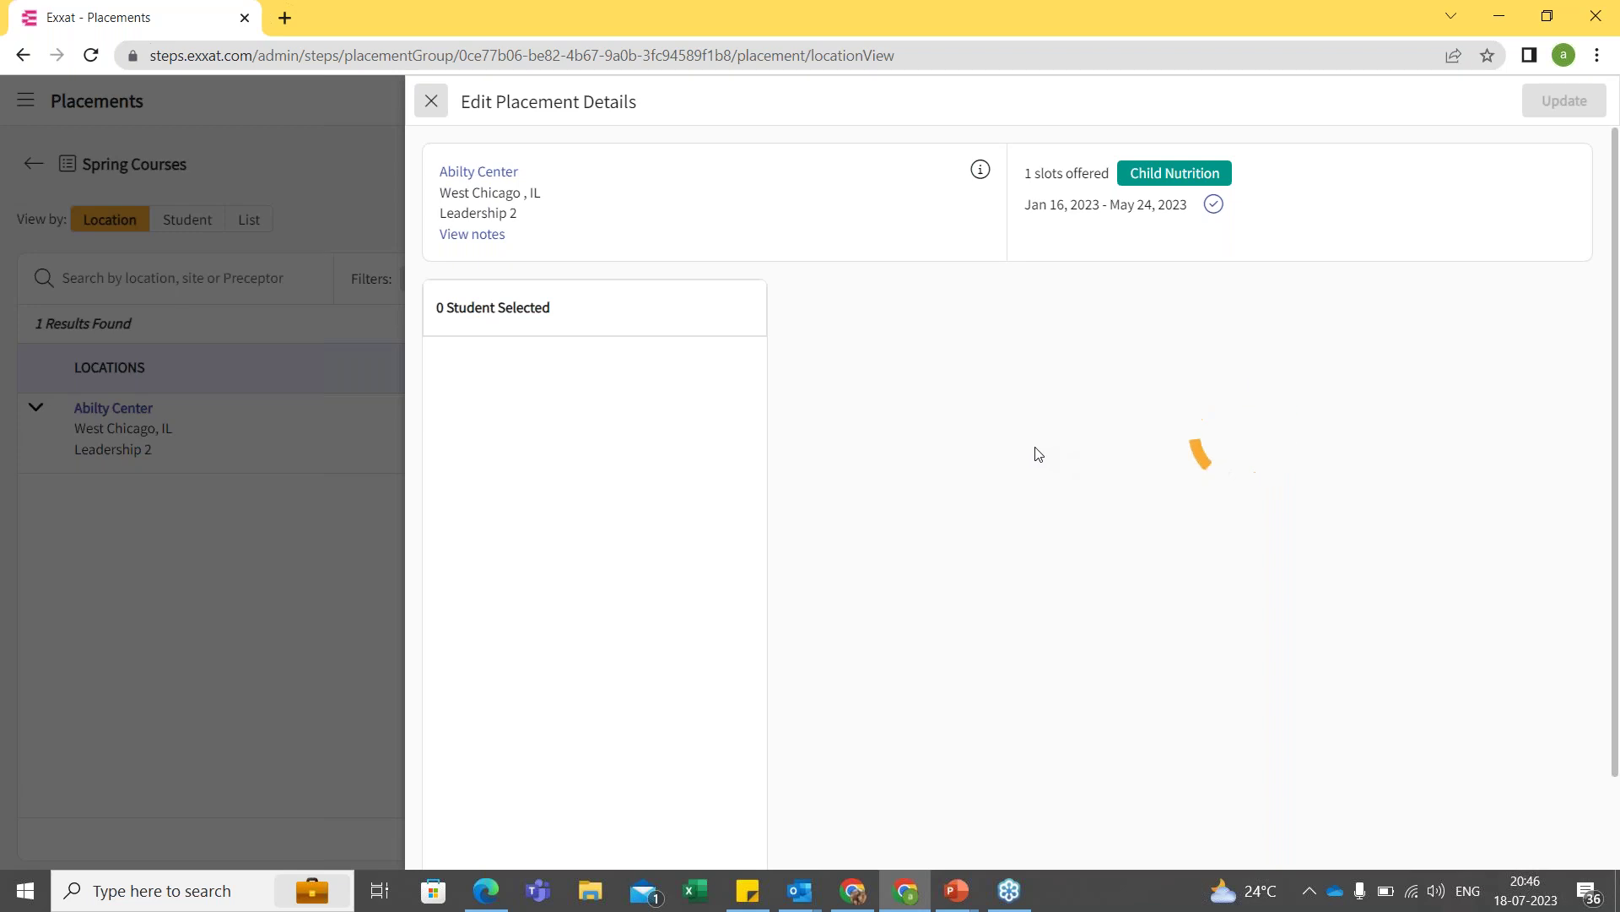
pyautogui.click(431, 101)
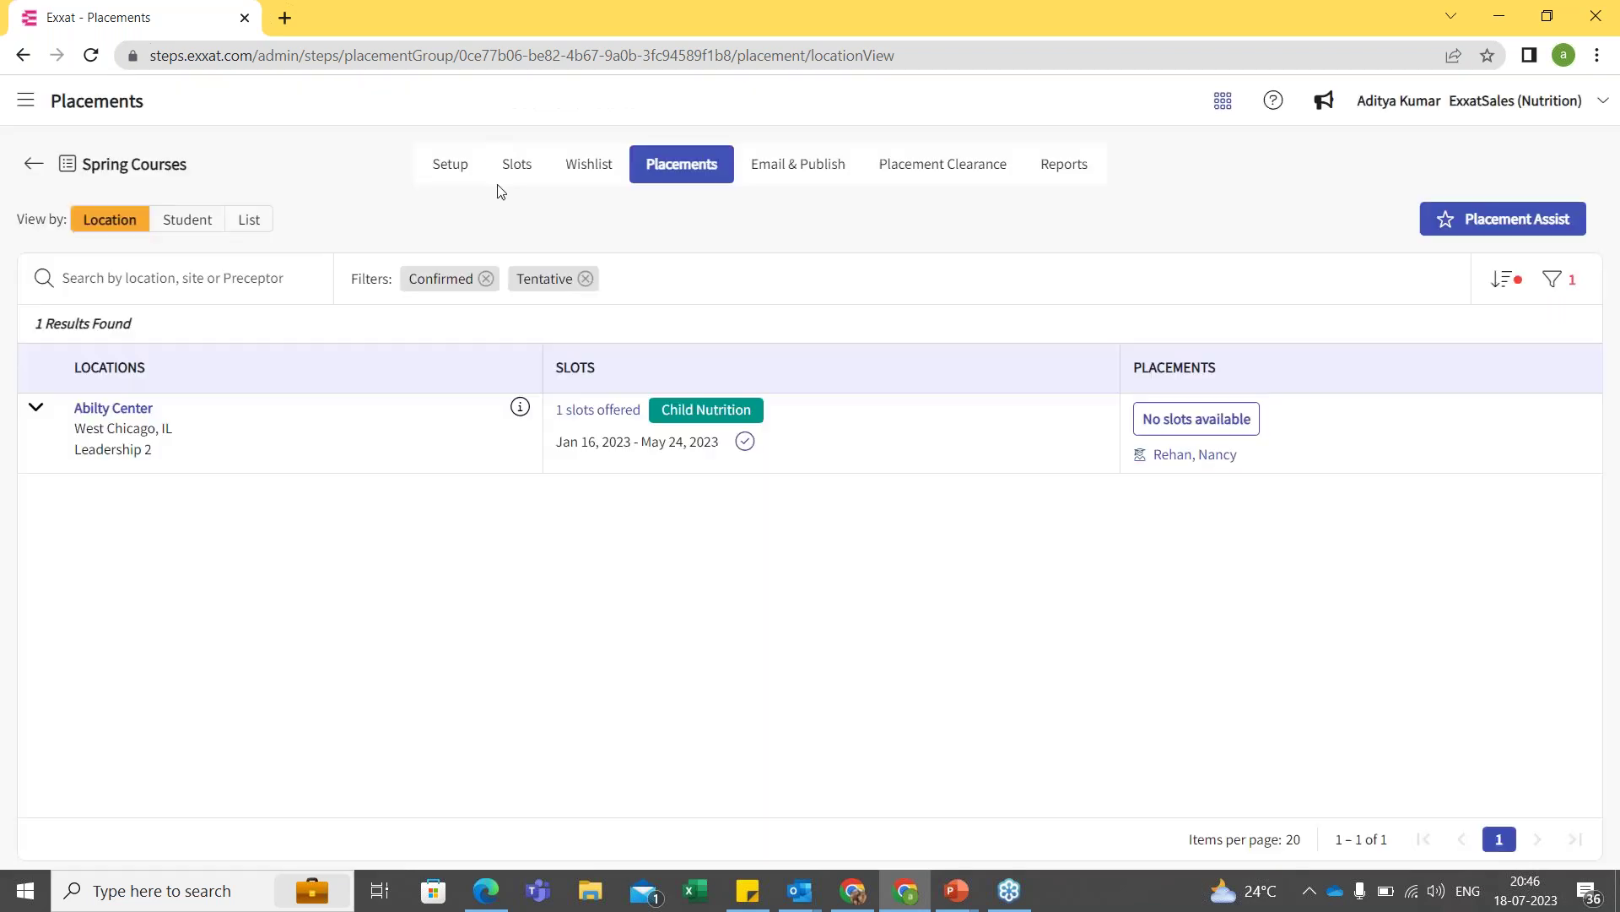
# Return to the student view, check the slots available to the second student for Leadership 2, and close them.
pyautogui.click(194, 223)
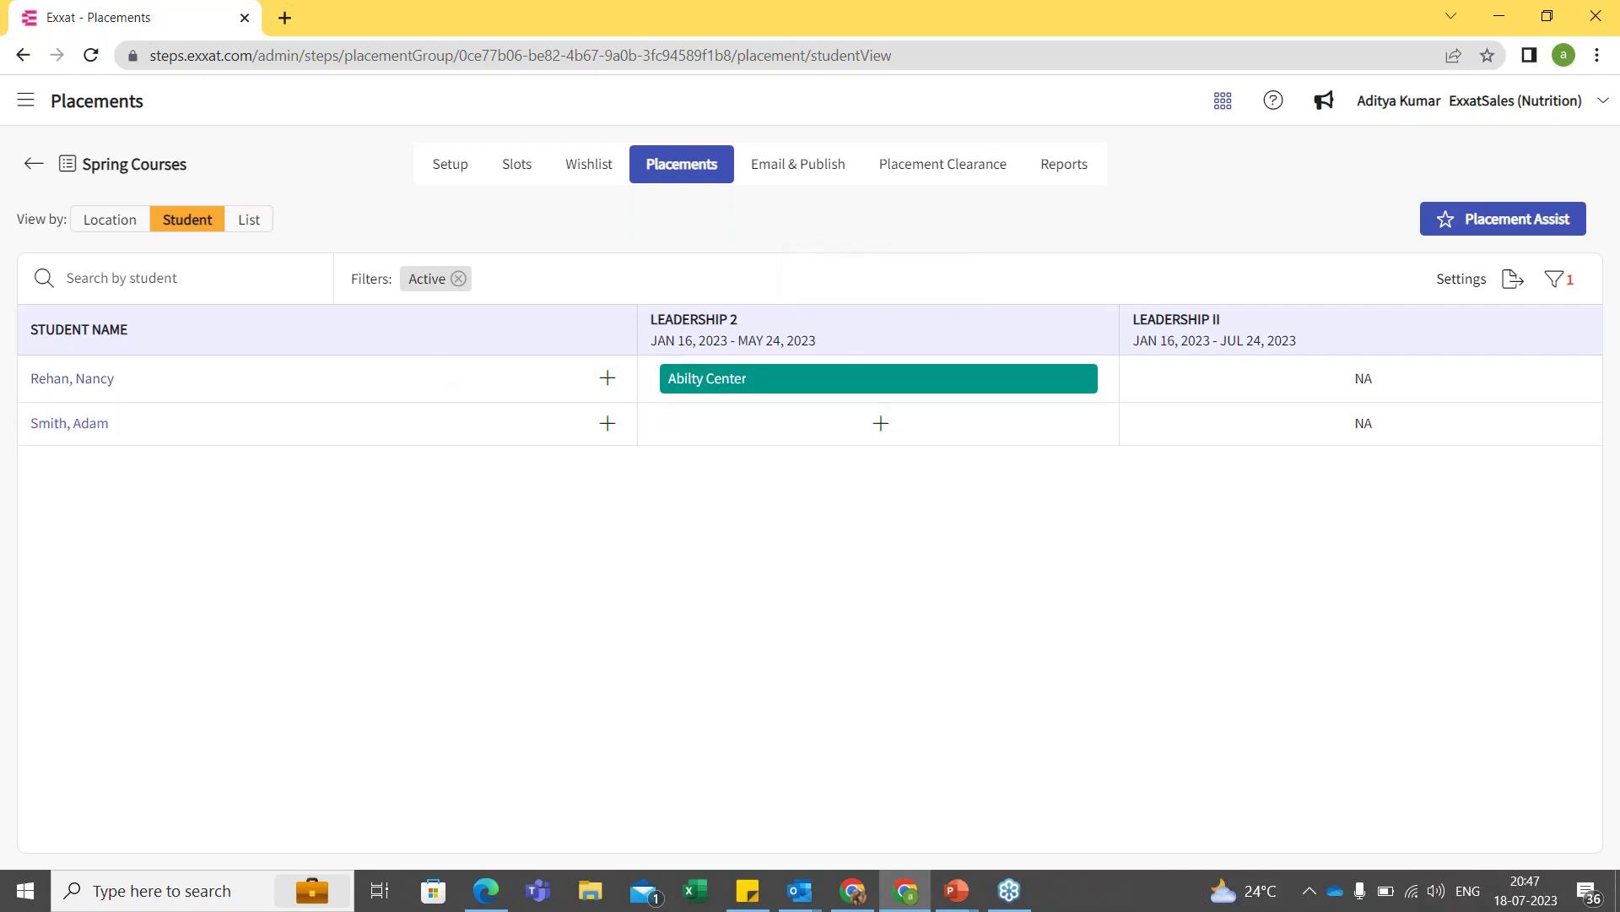
pyautogui.click(878, 431)
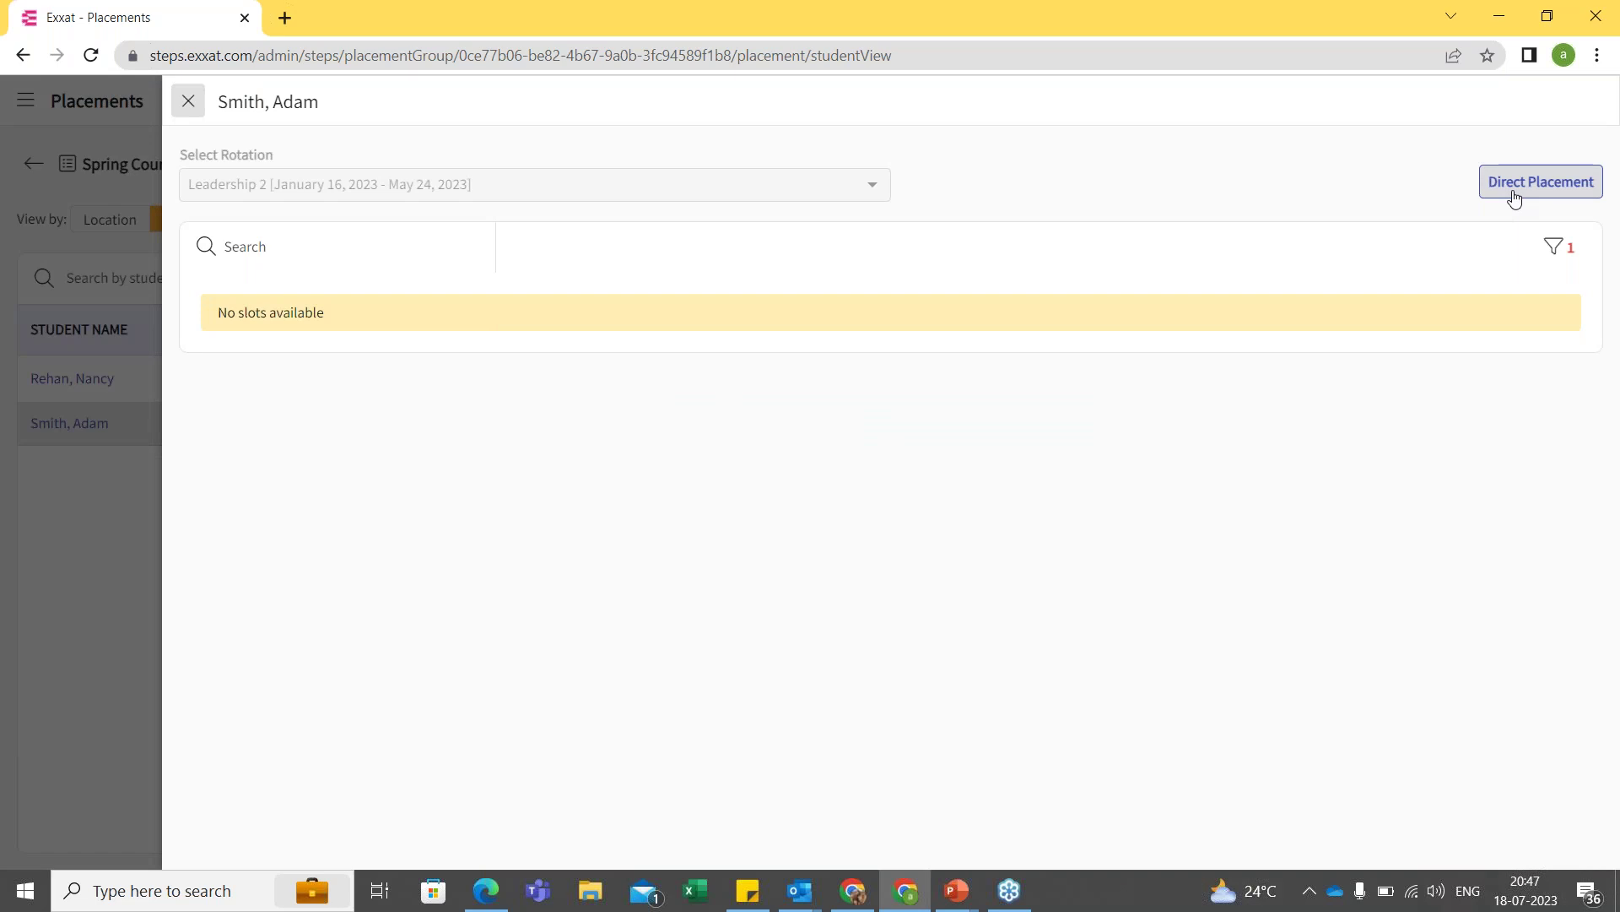
pyautogui.click(188, 100)
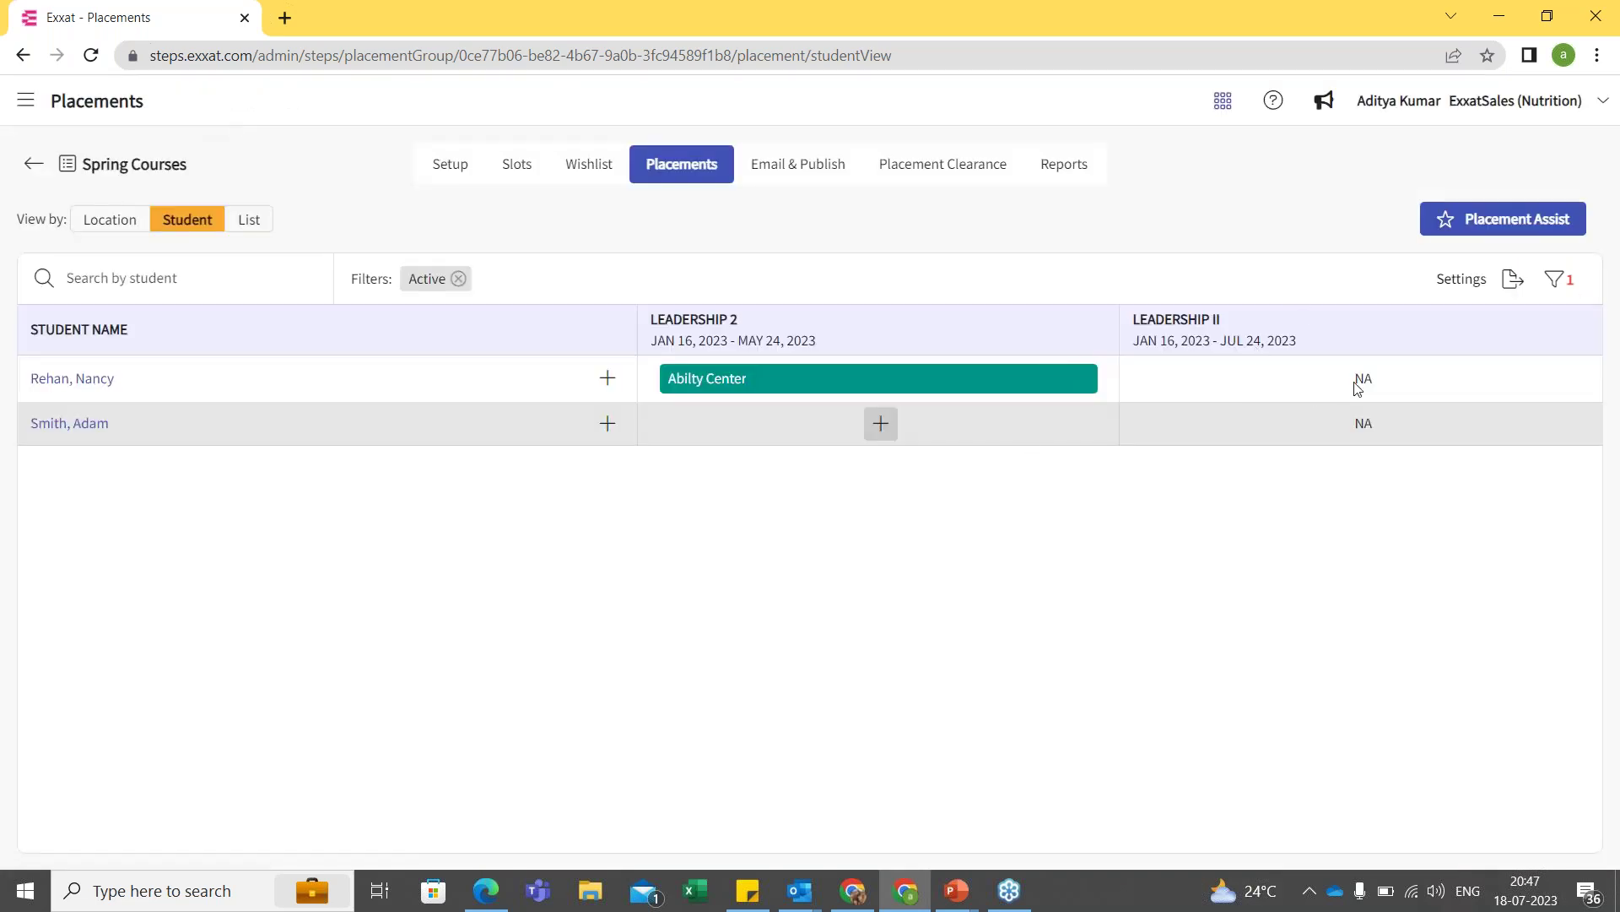
pyautogui.doubleClick(1364, 423)
# Start a direct placement of the second student for Leadership 2 at the Abilty Center location and proceed to the placement details.
pyautogui.click(879, 434)
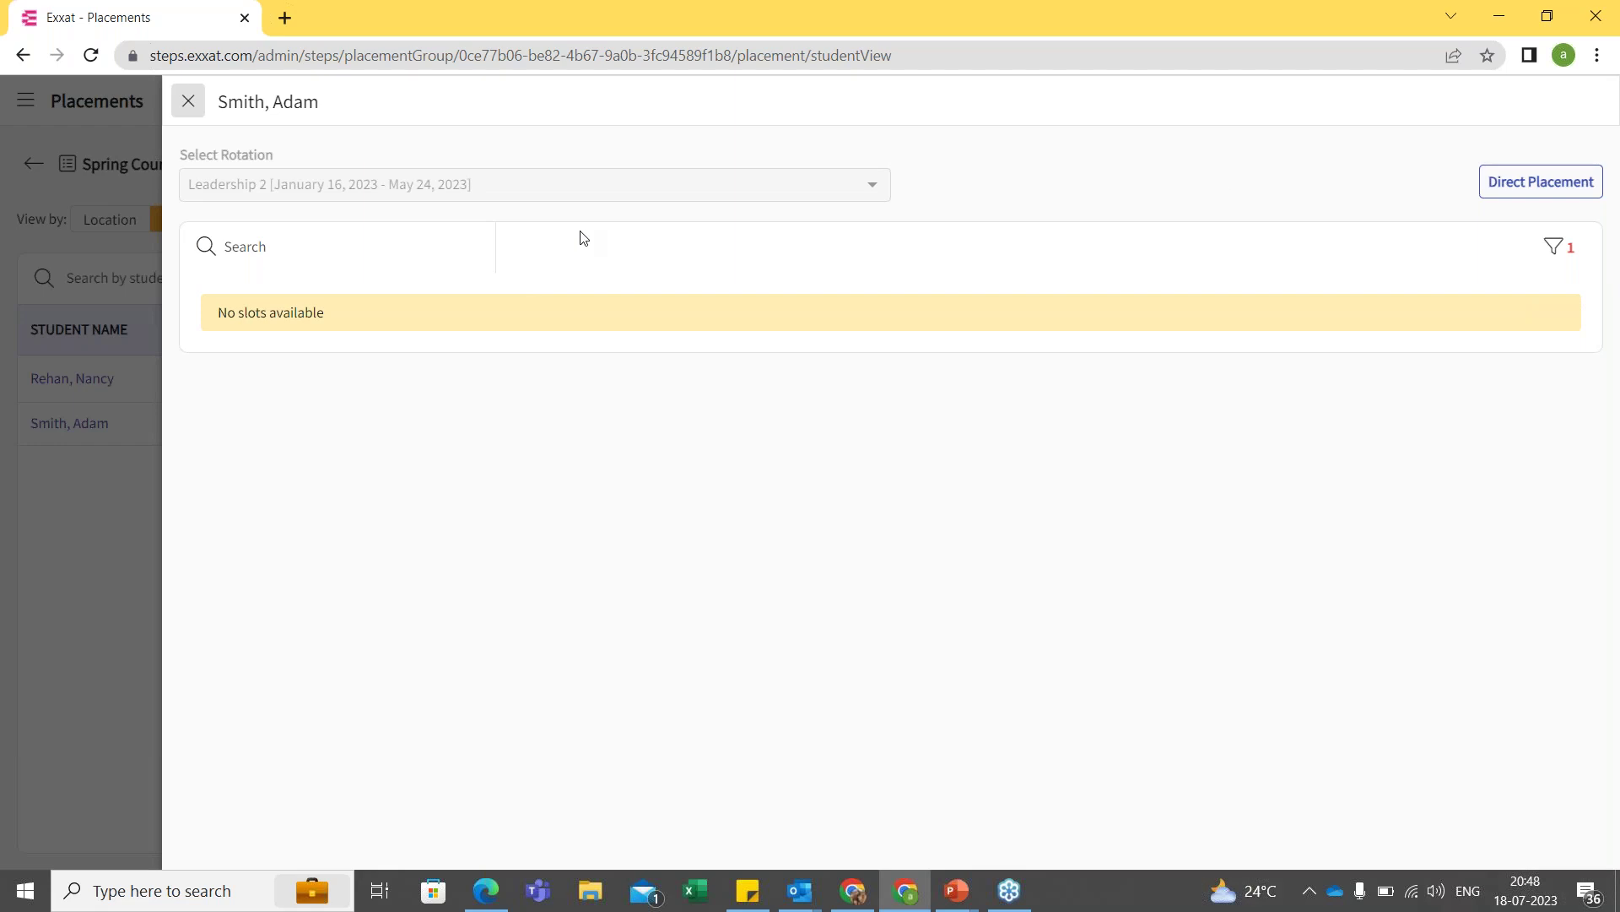
pyautogui.click(1585, 196)
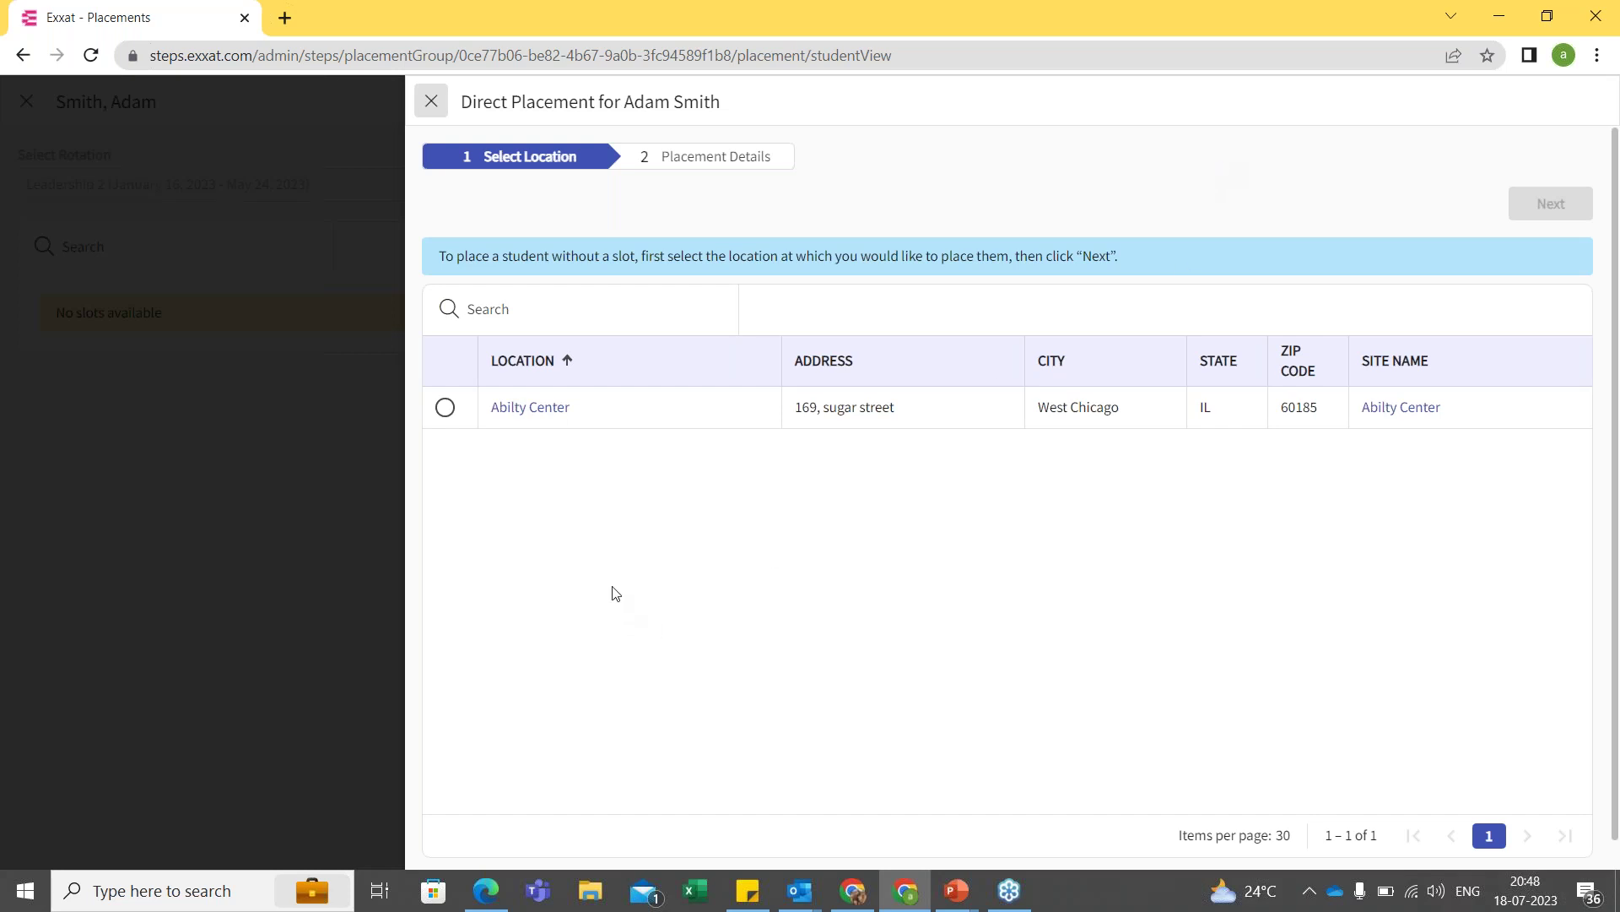
pyautogui.click(446, 410)
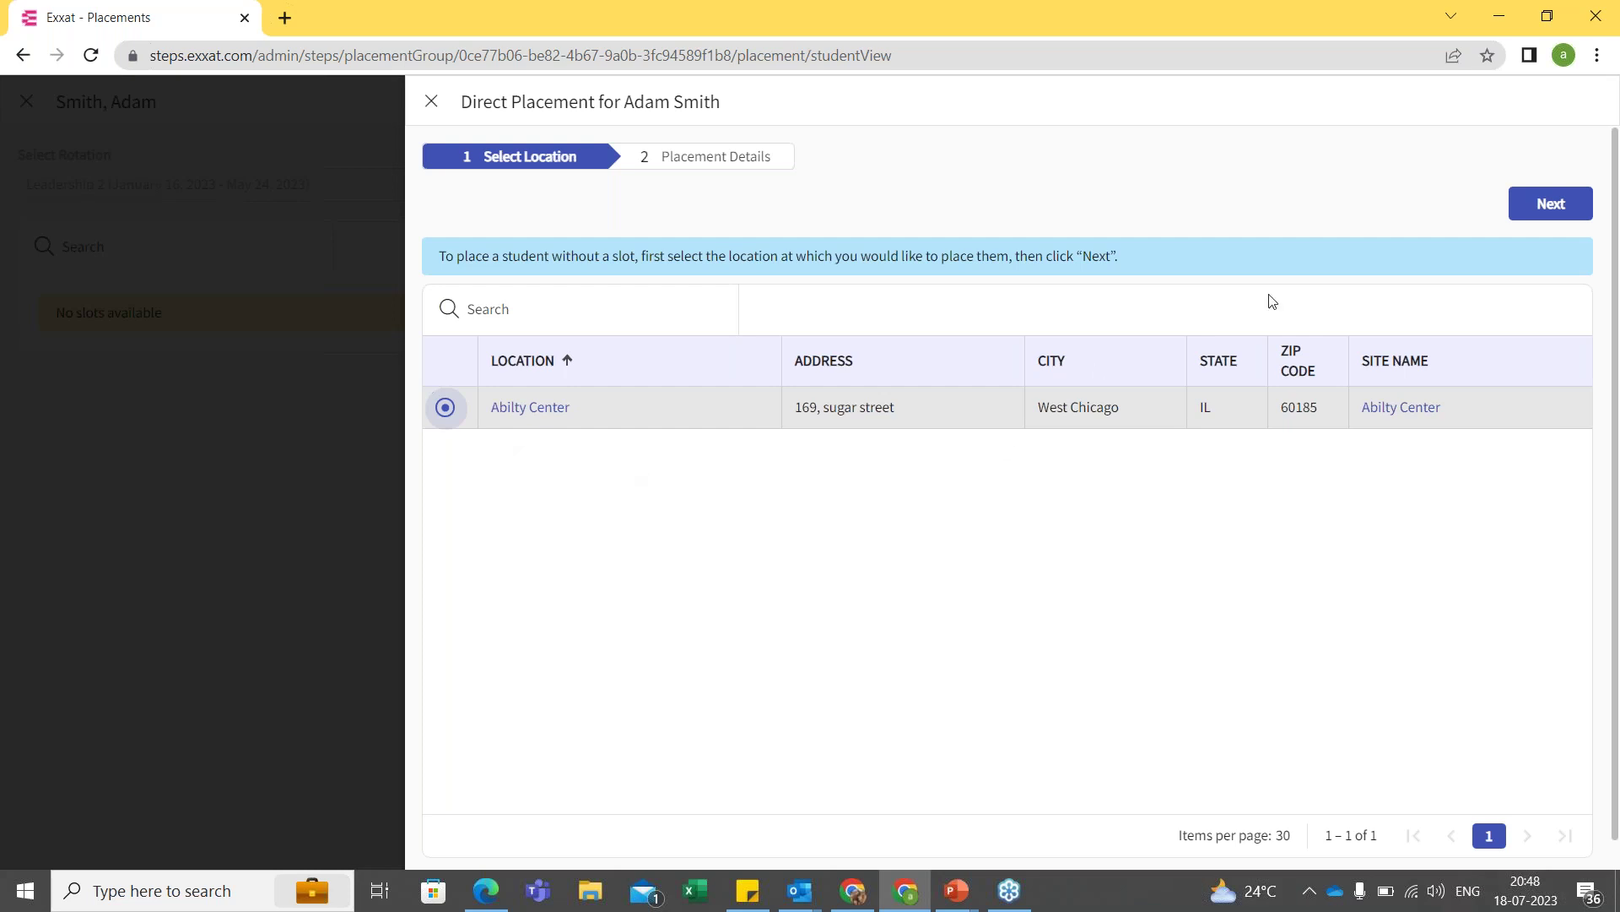
pyautogui.click(1571, 214)
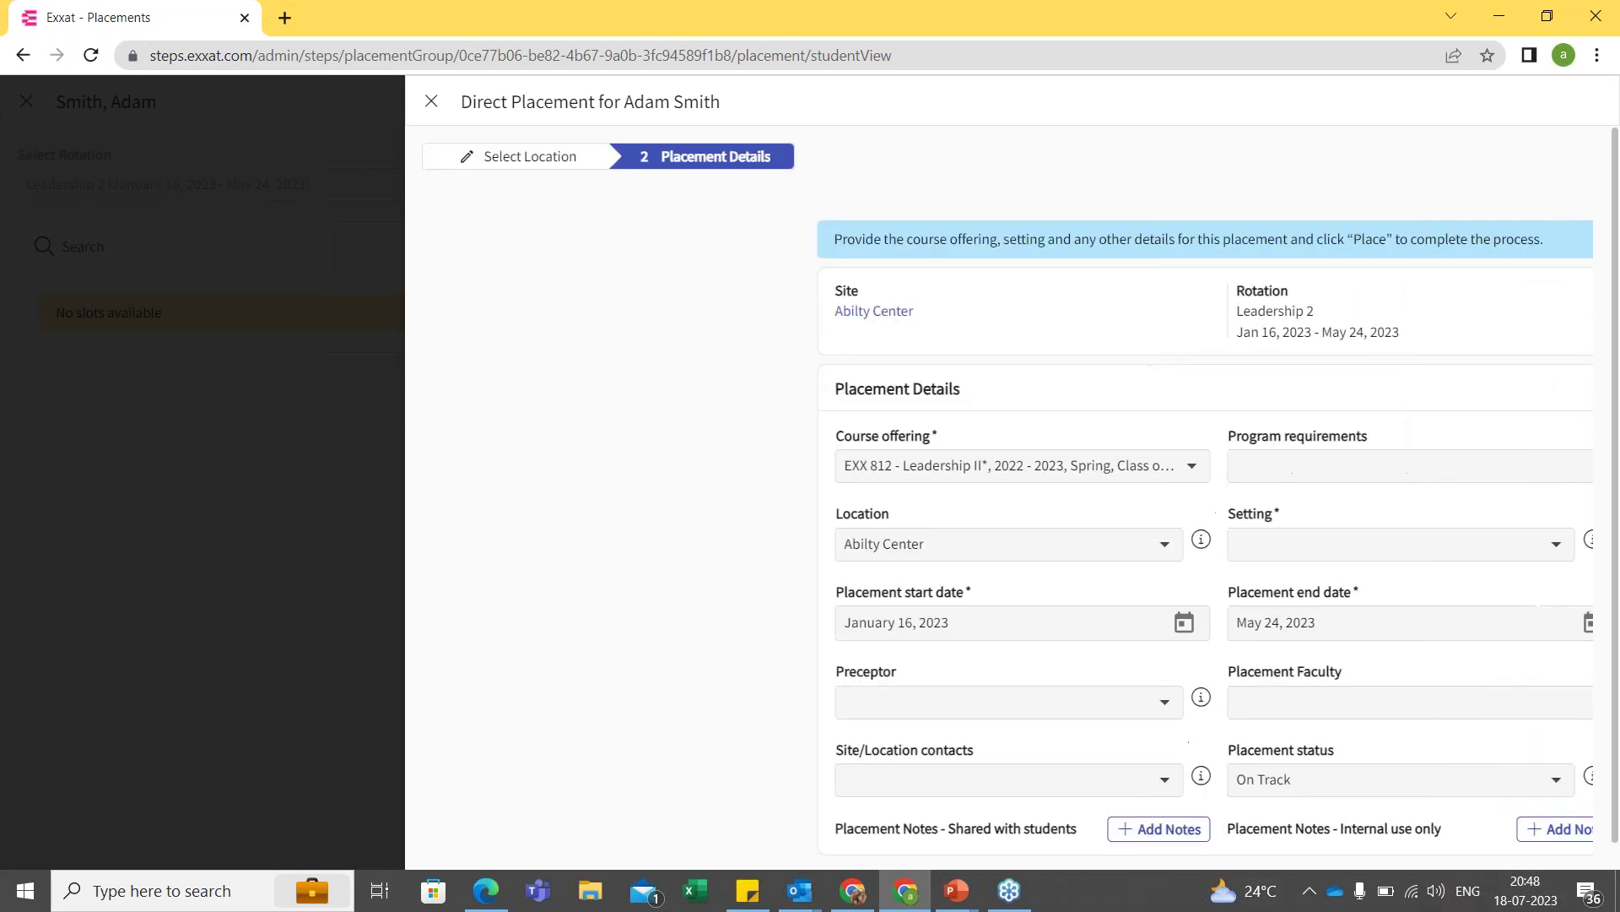
pyautogui.scroll(-1, 1350, 384)
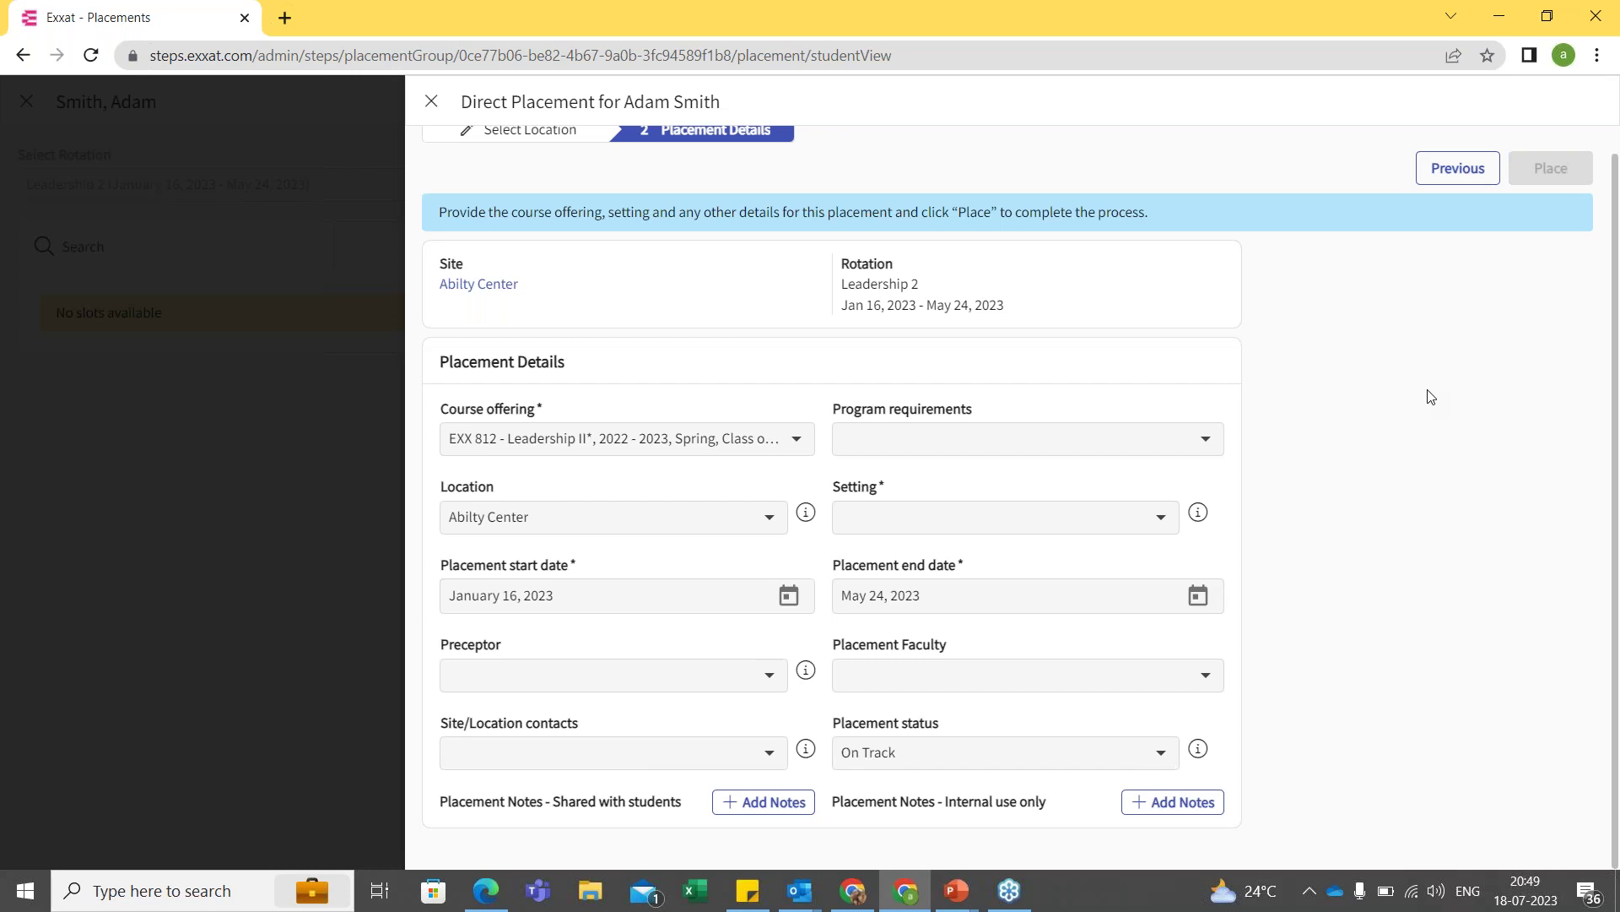
pyautogui.scroll(1, 1426, 402)
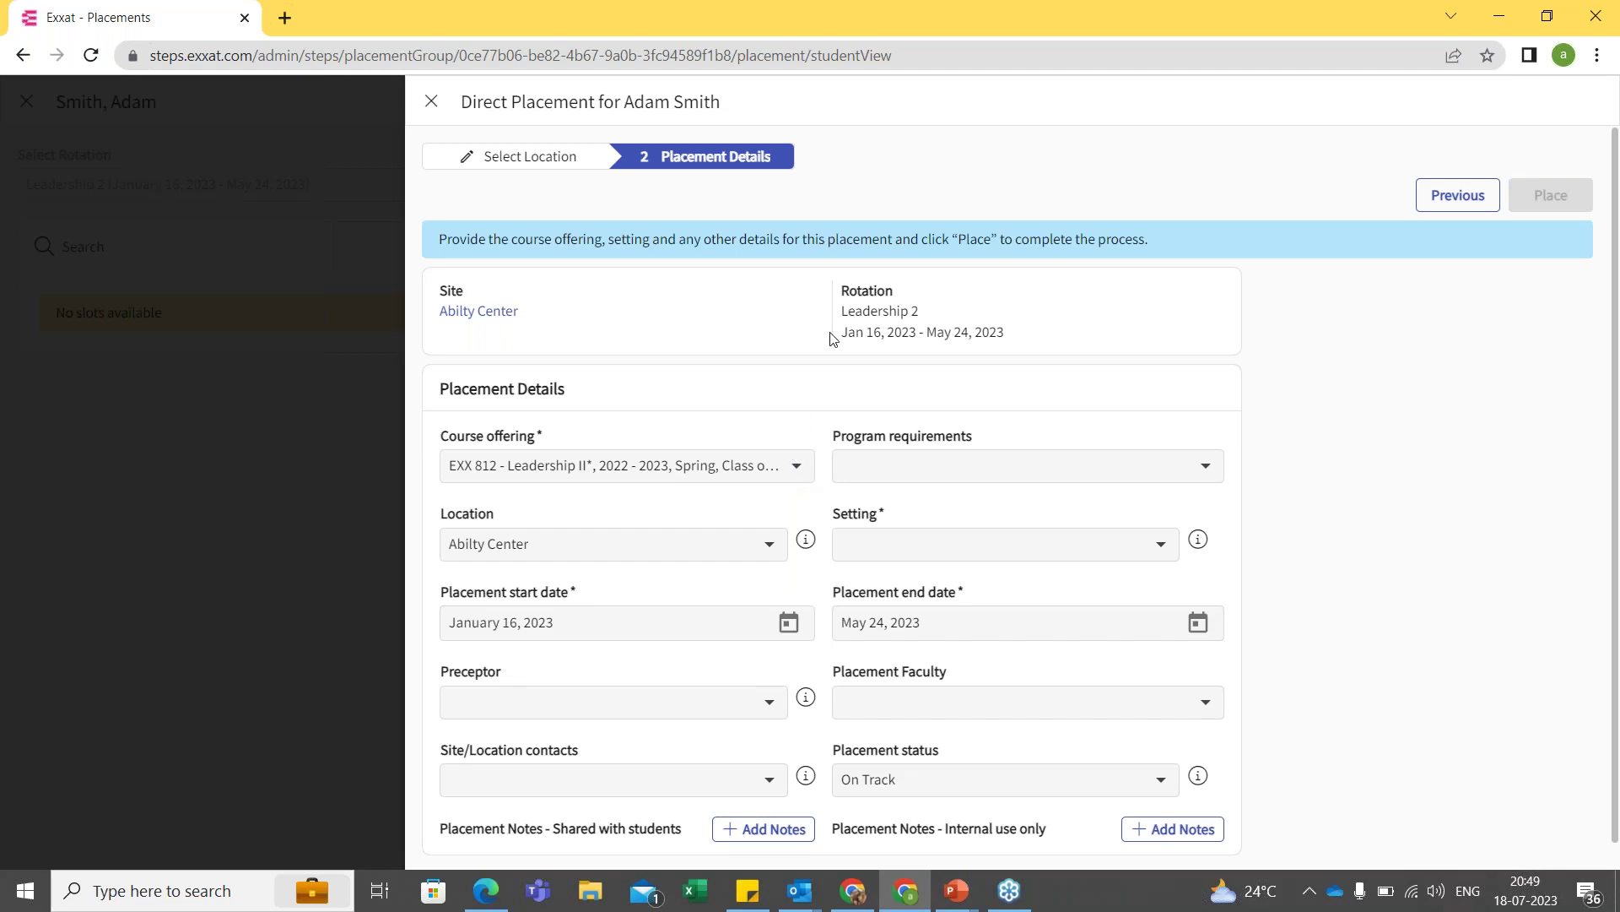
# Check the choices offered for the placement's course offering, program requirements and location, keeping Abilty Center as the location.
pyautogui.click(748, 474)
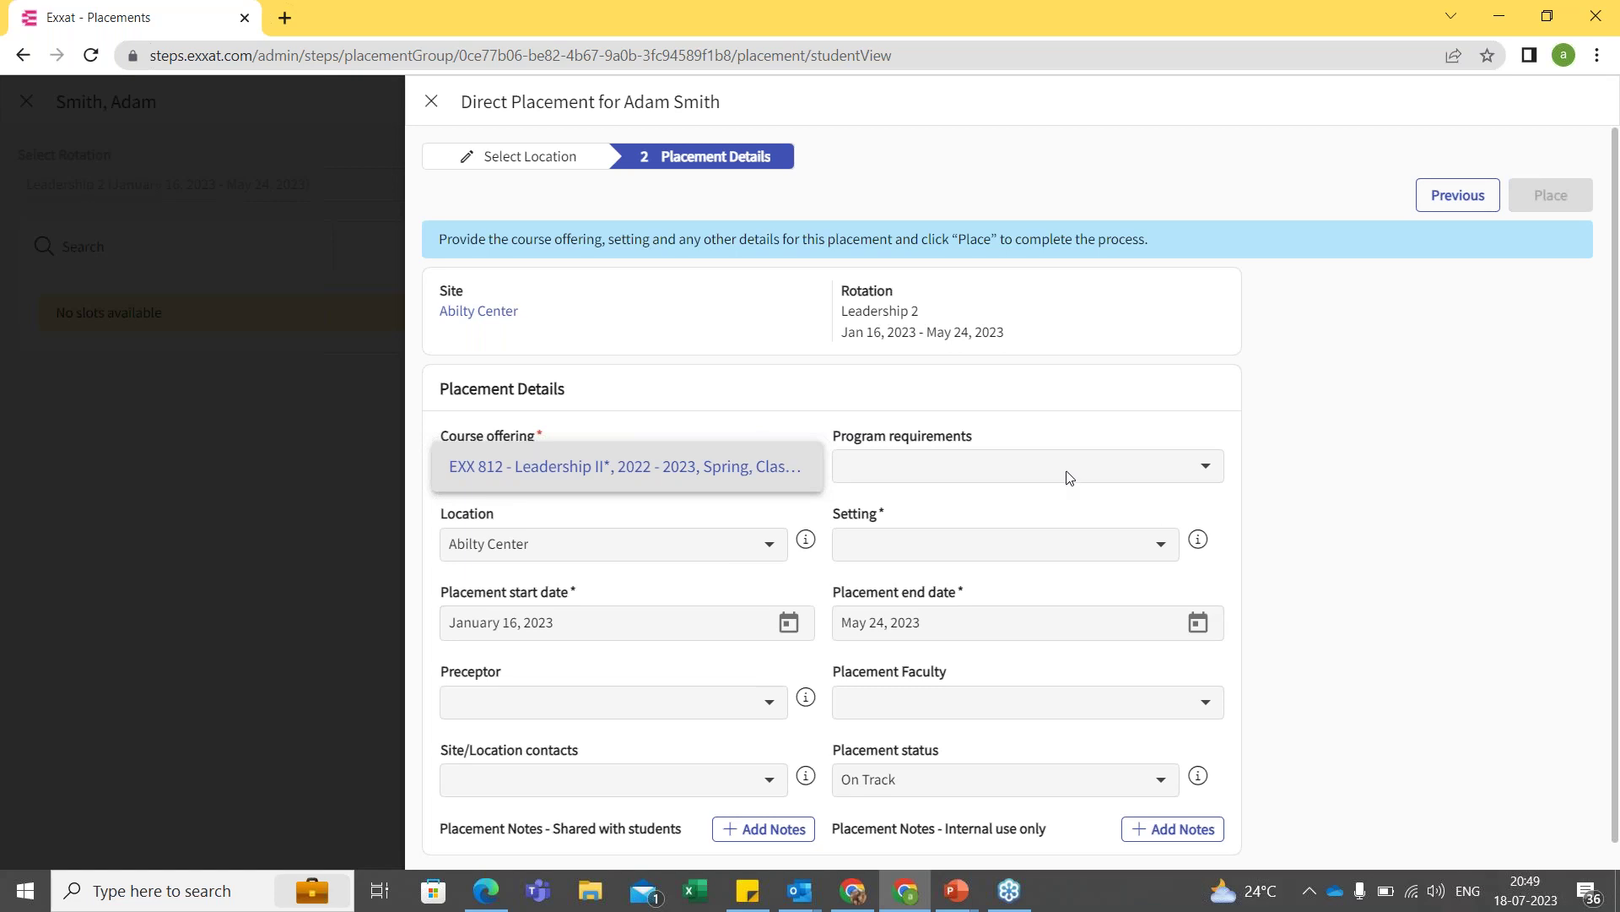
pyautogui.click(1097, 478)
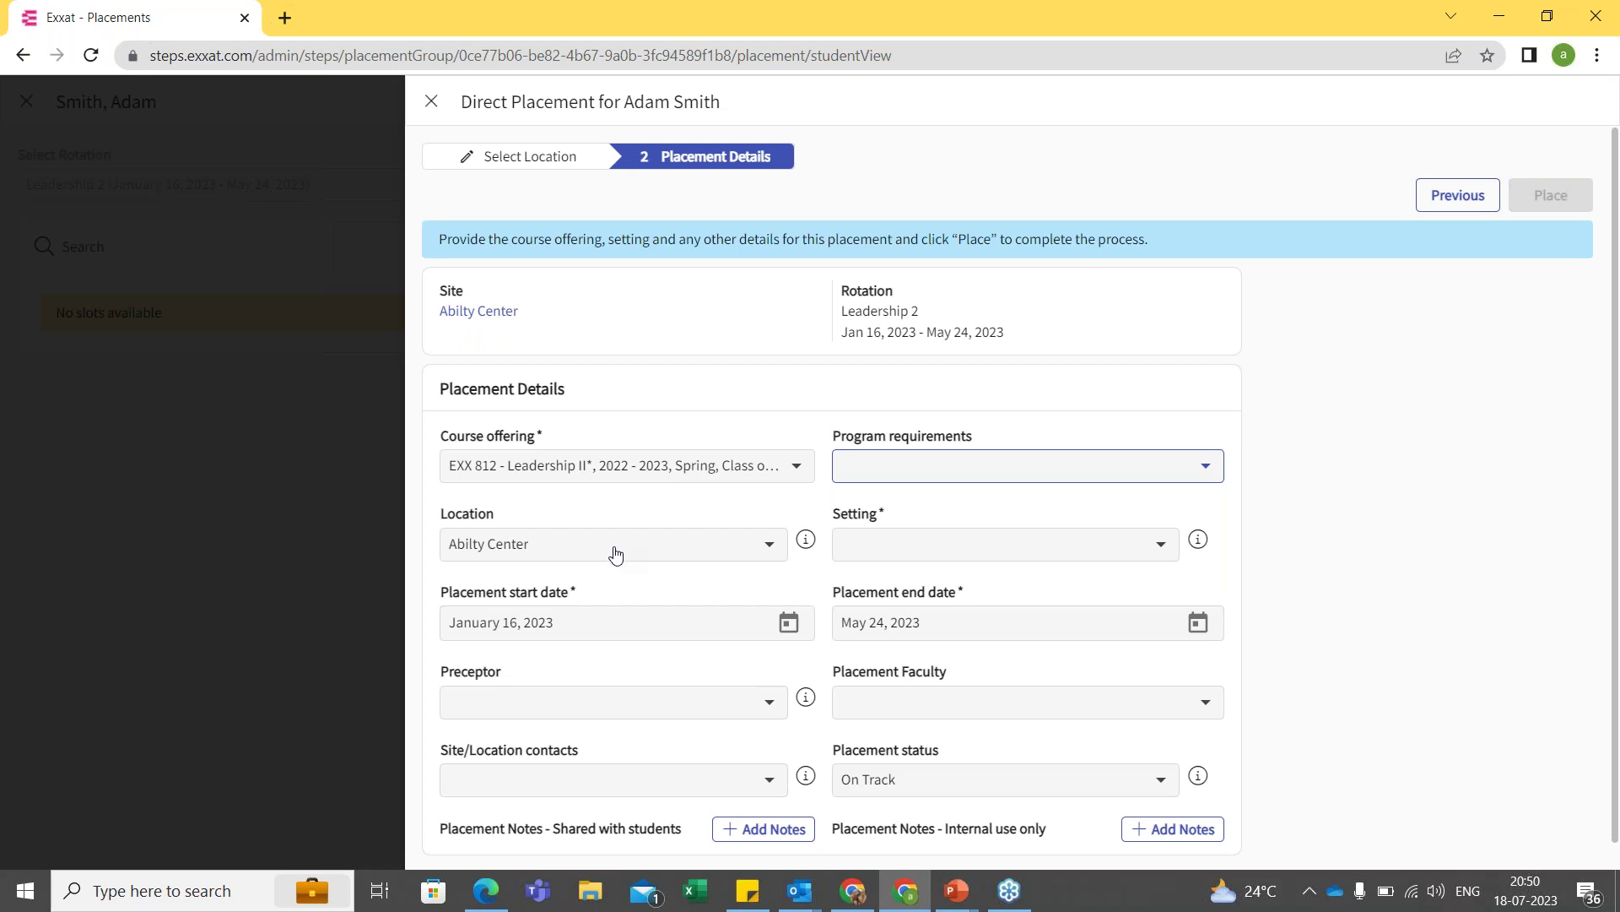
pyautogui.click(764, 549)
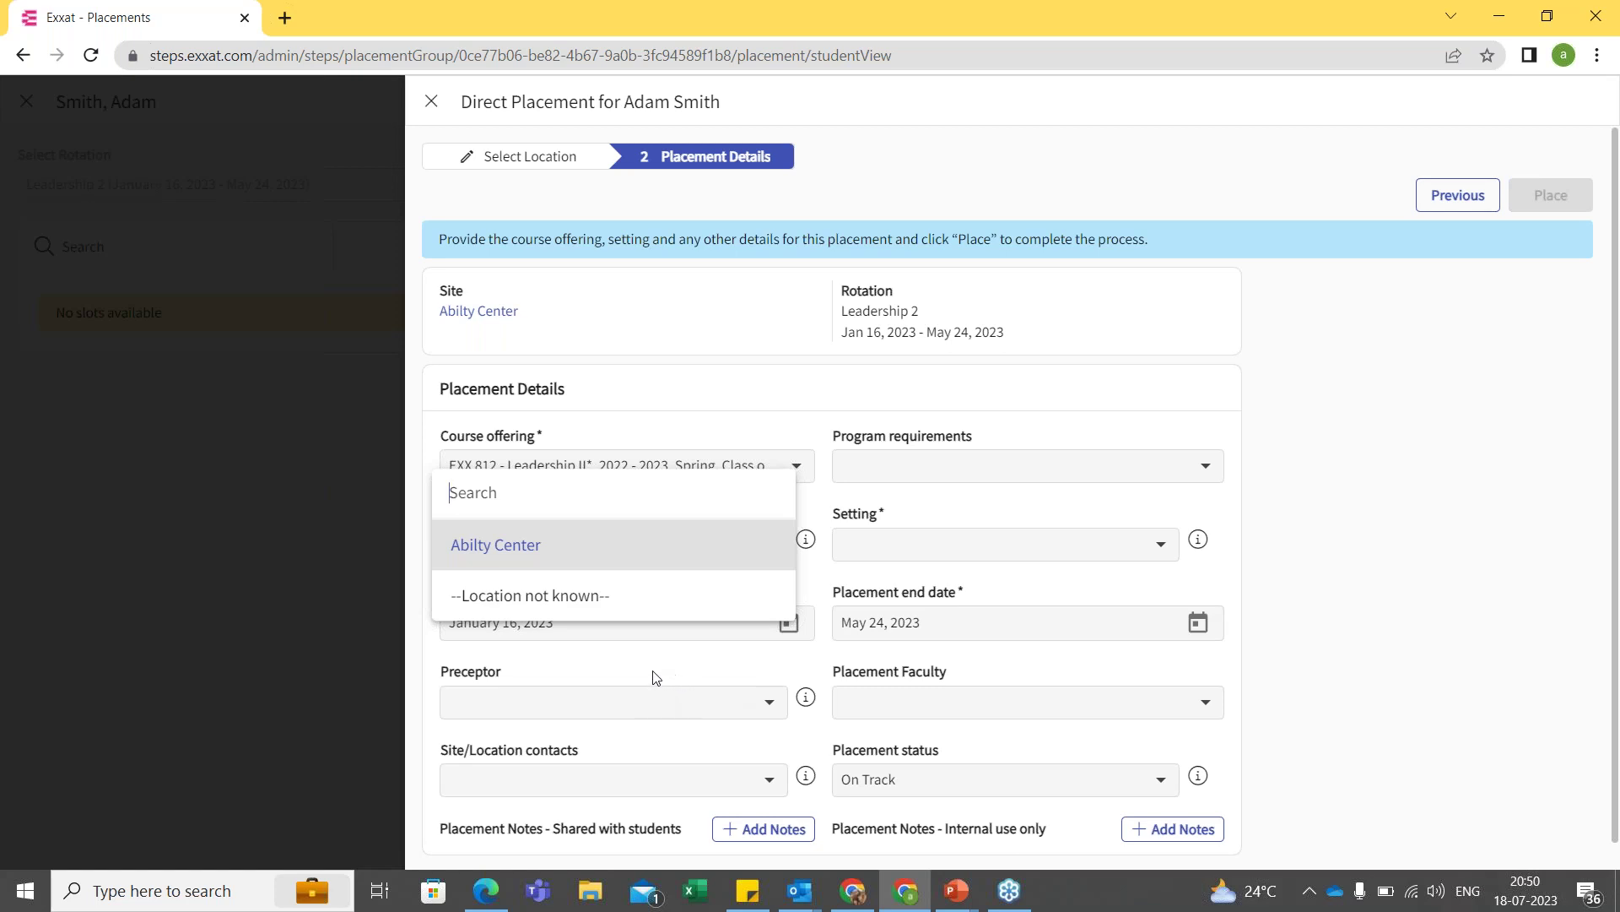
pyautogui.click(1385, 587)
pyautogui.click(766, 544)
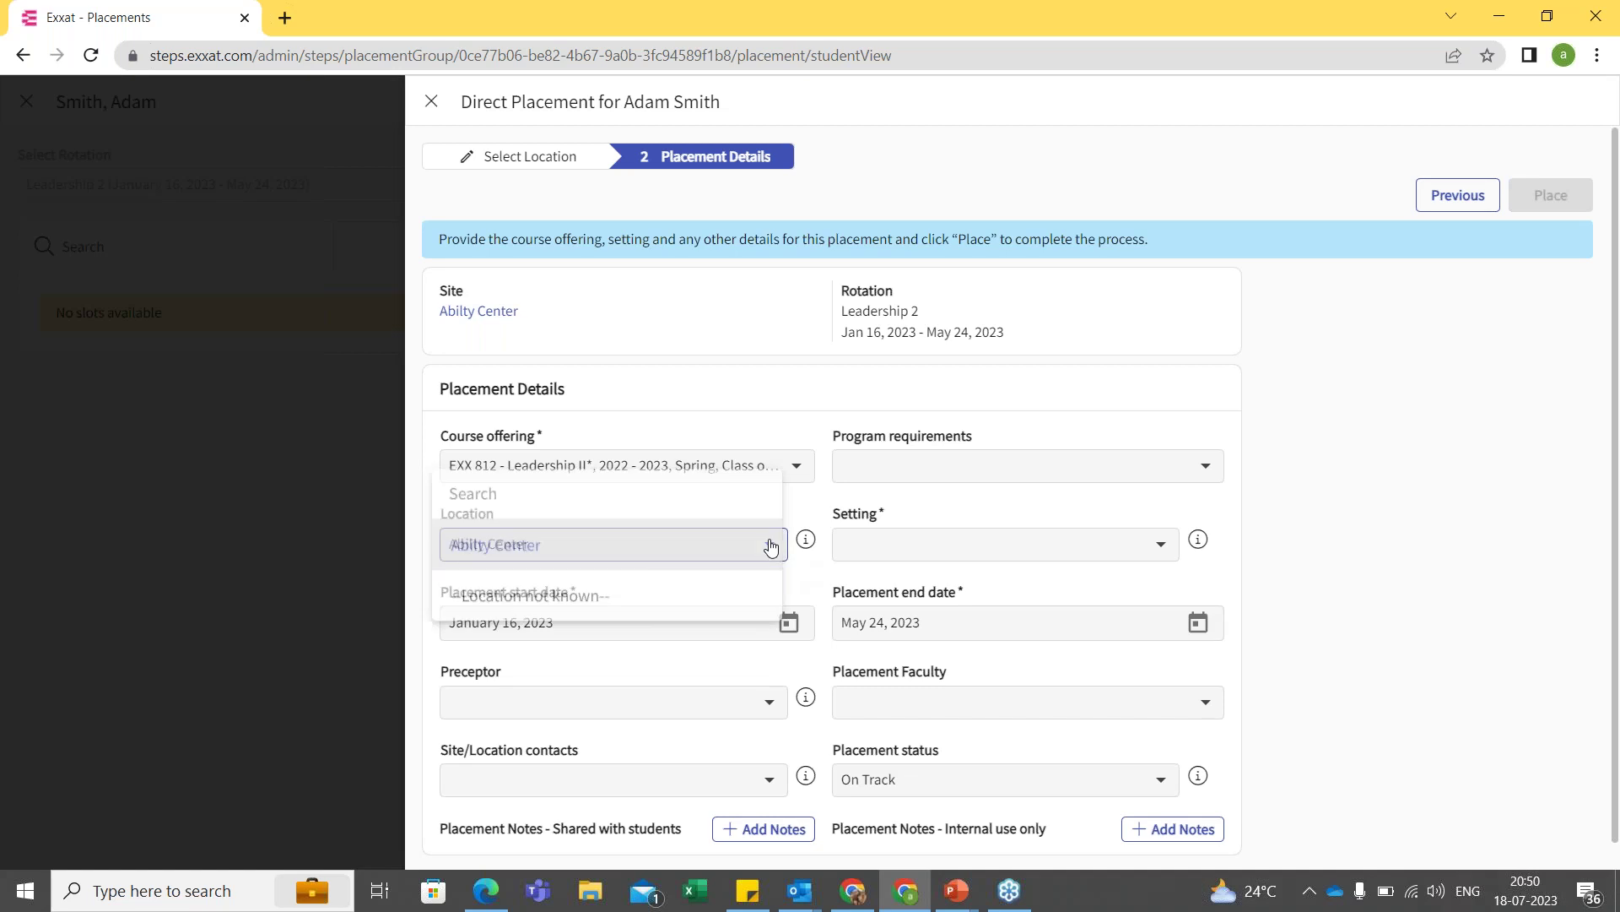
pyautogui.click(1531, 534)
# Set the placement's setting to Child Nutrition, its start date to January 18, 2023 and its end date to May 23, 2023.
pyautogui.click(1077, 553)
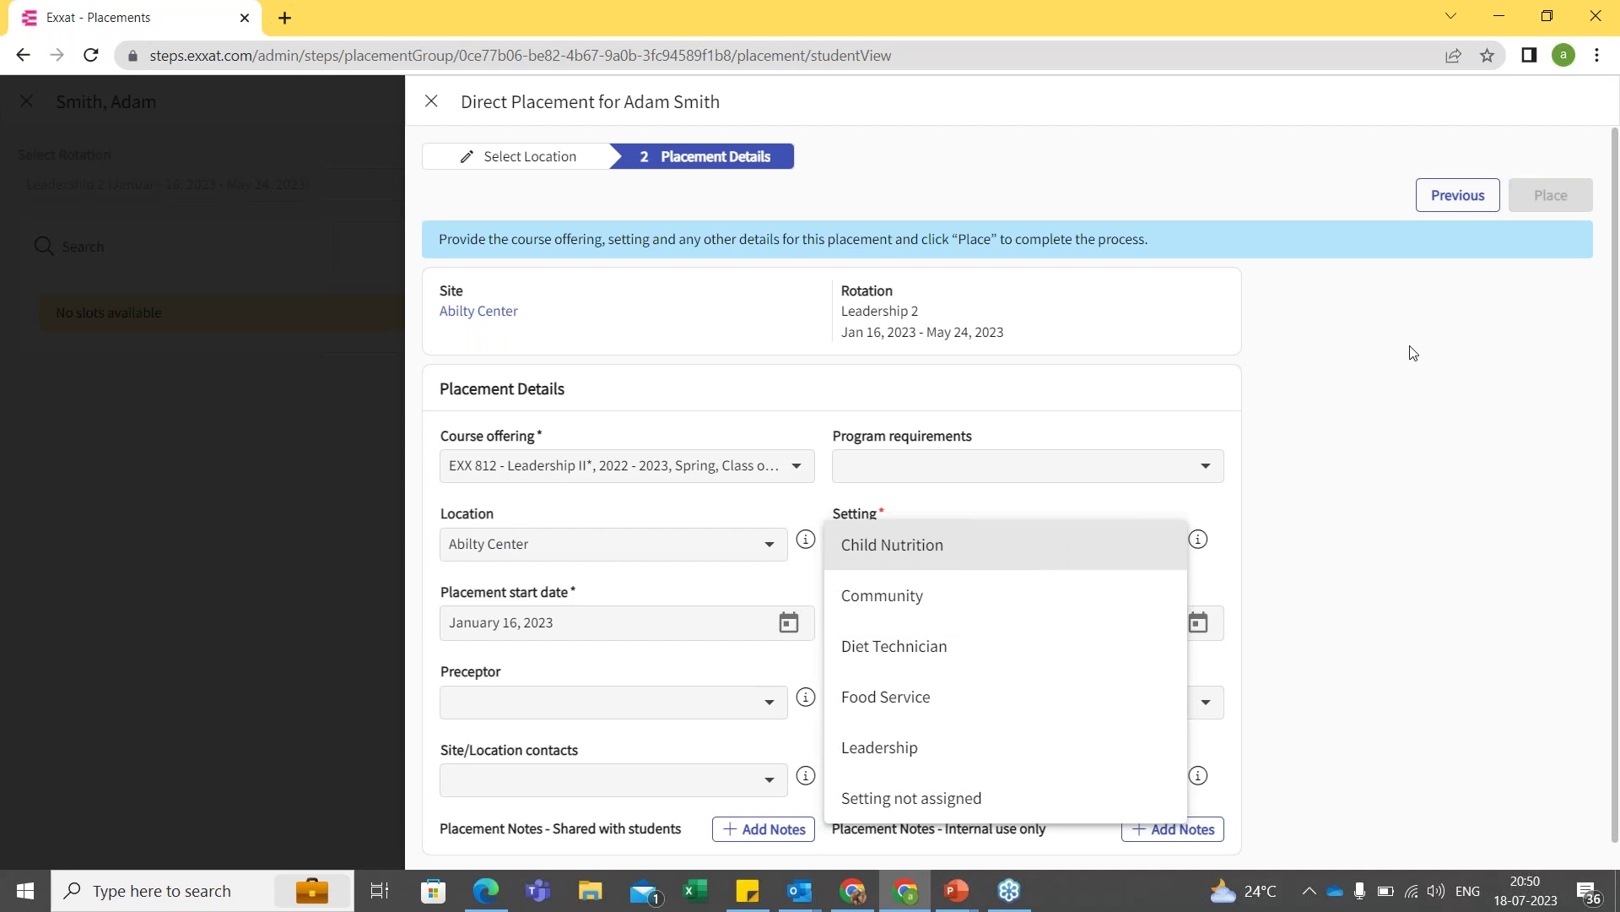
pyautogui.click(1063, 549)
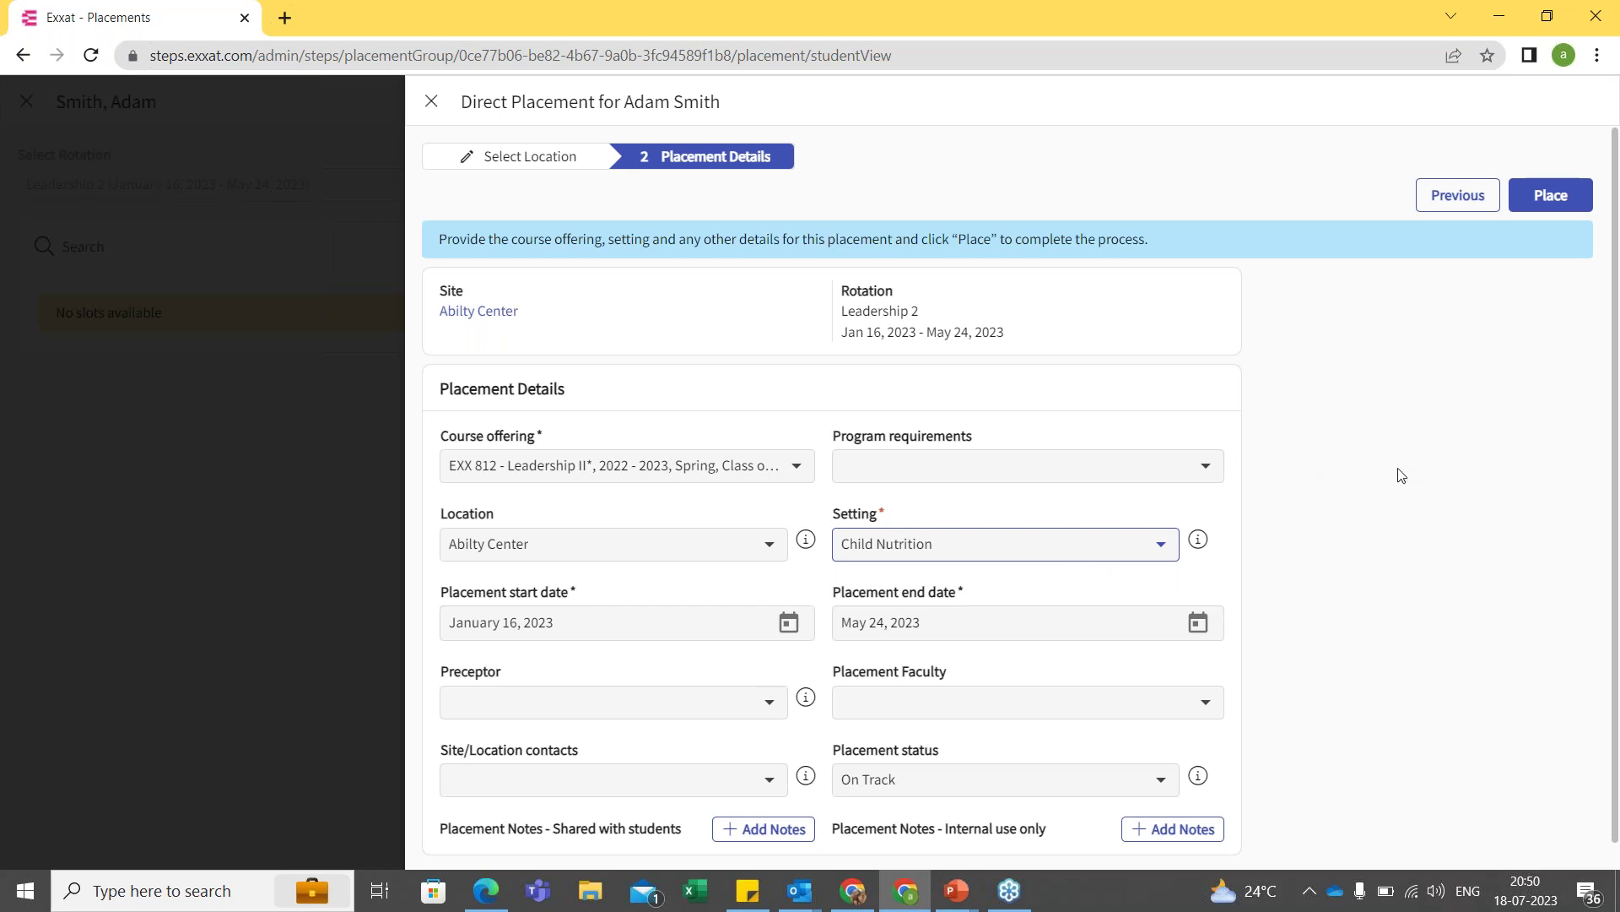
pyautogui.scroll(-1, 1401, 475)
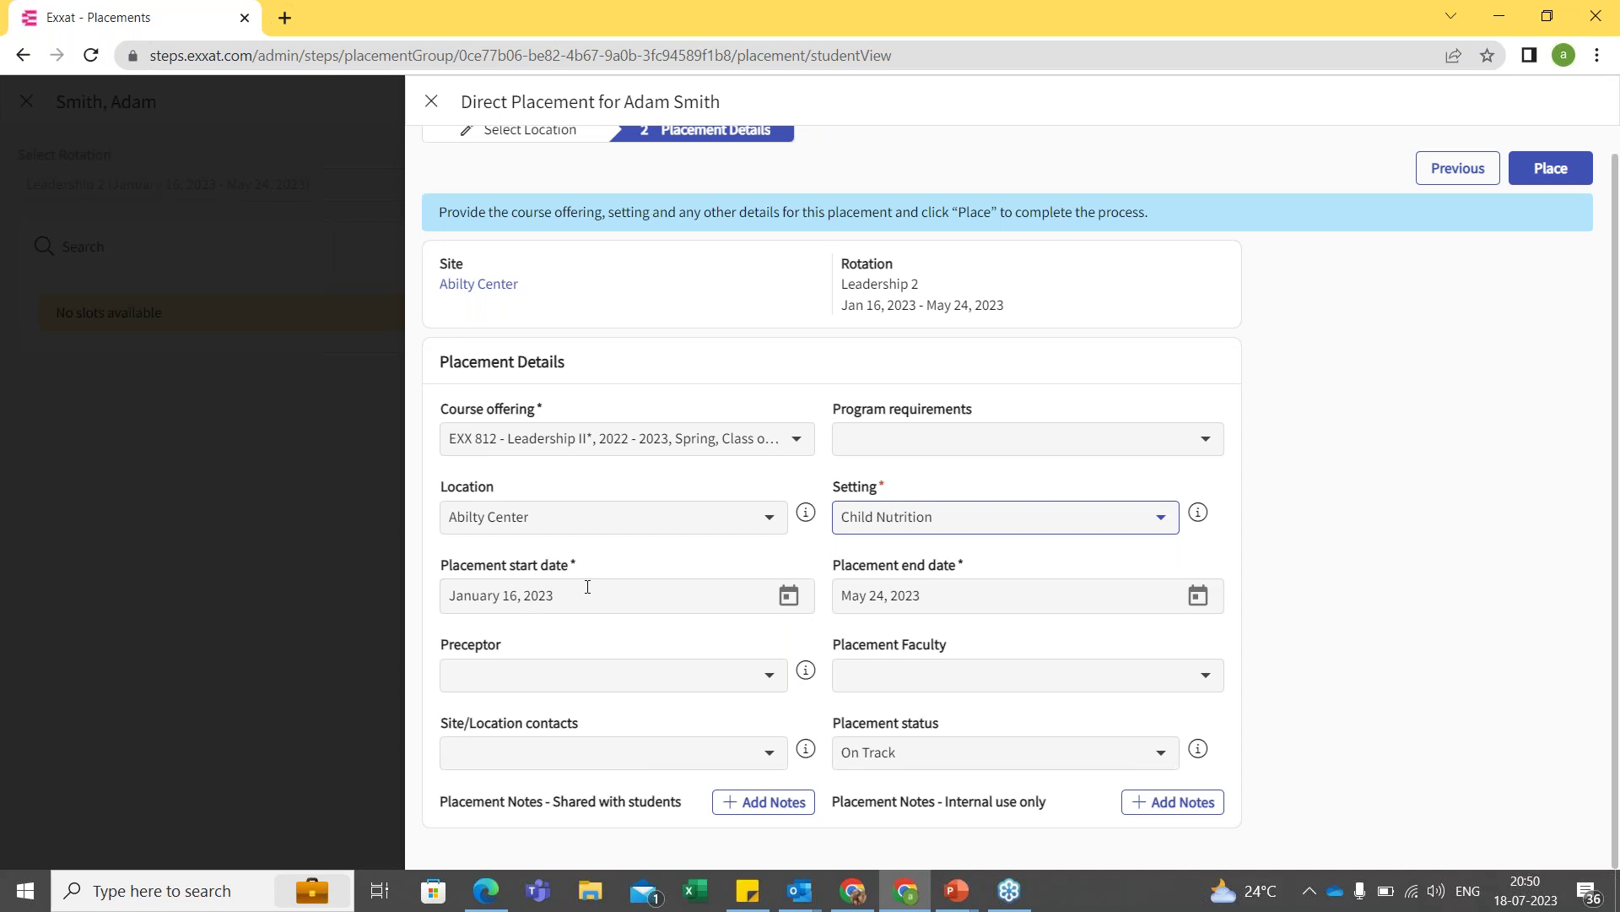
pyautogui.click(790, 597)
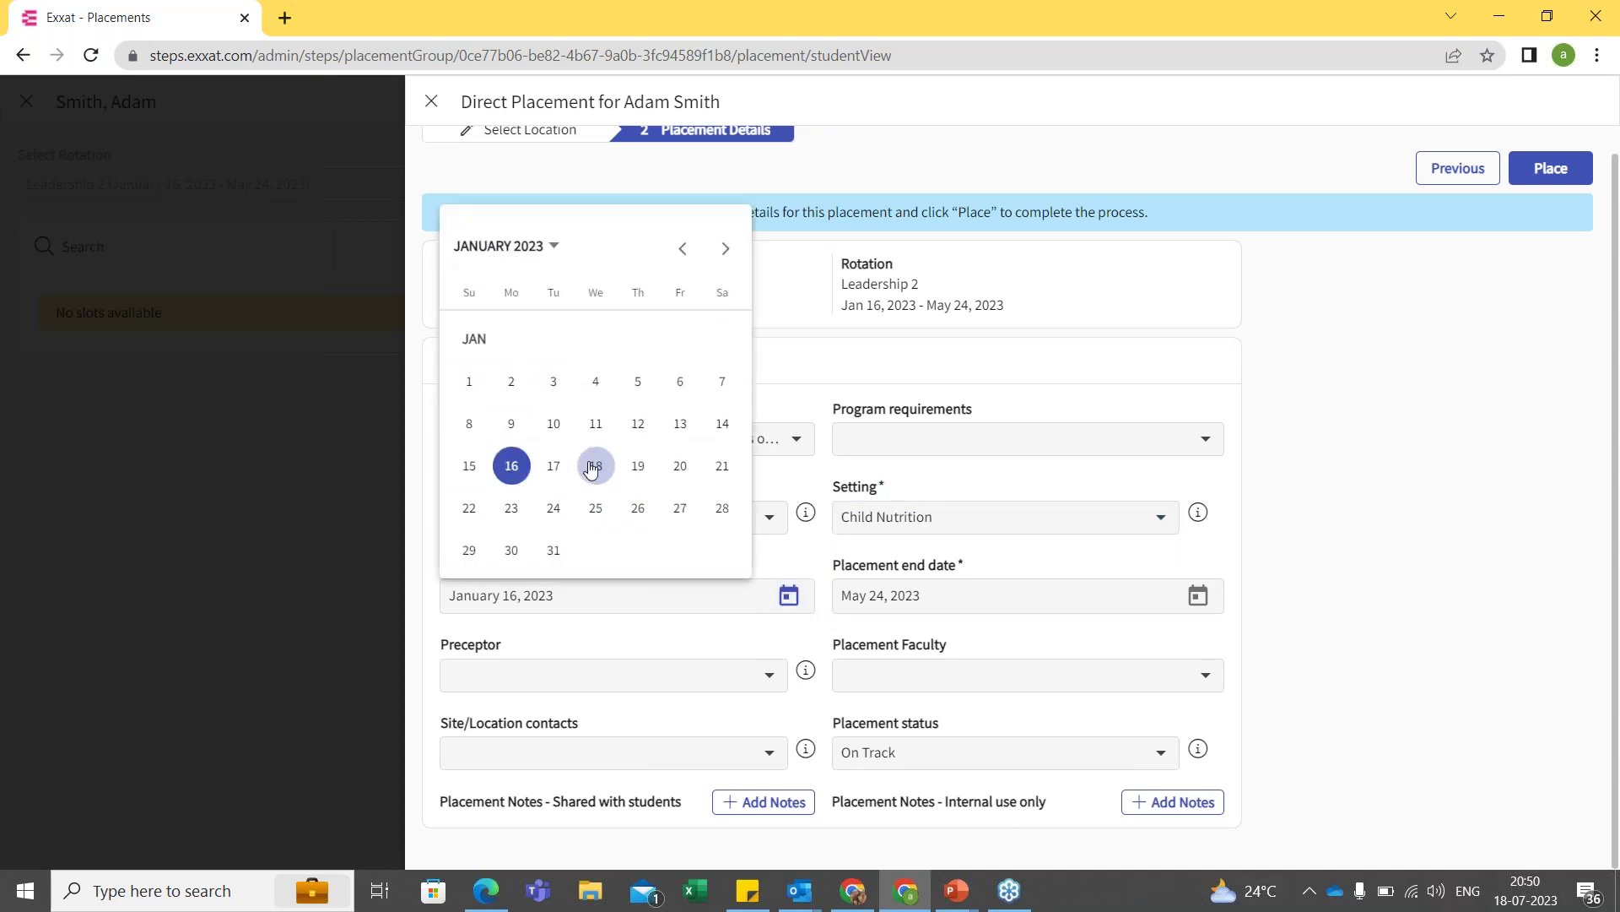
pyautogui.click(593, 466)
pyautogui.click(1198, 595)
pyautogui.click(944, 504)
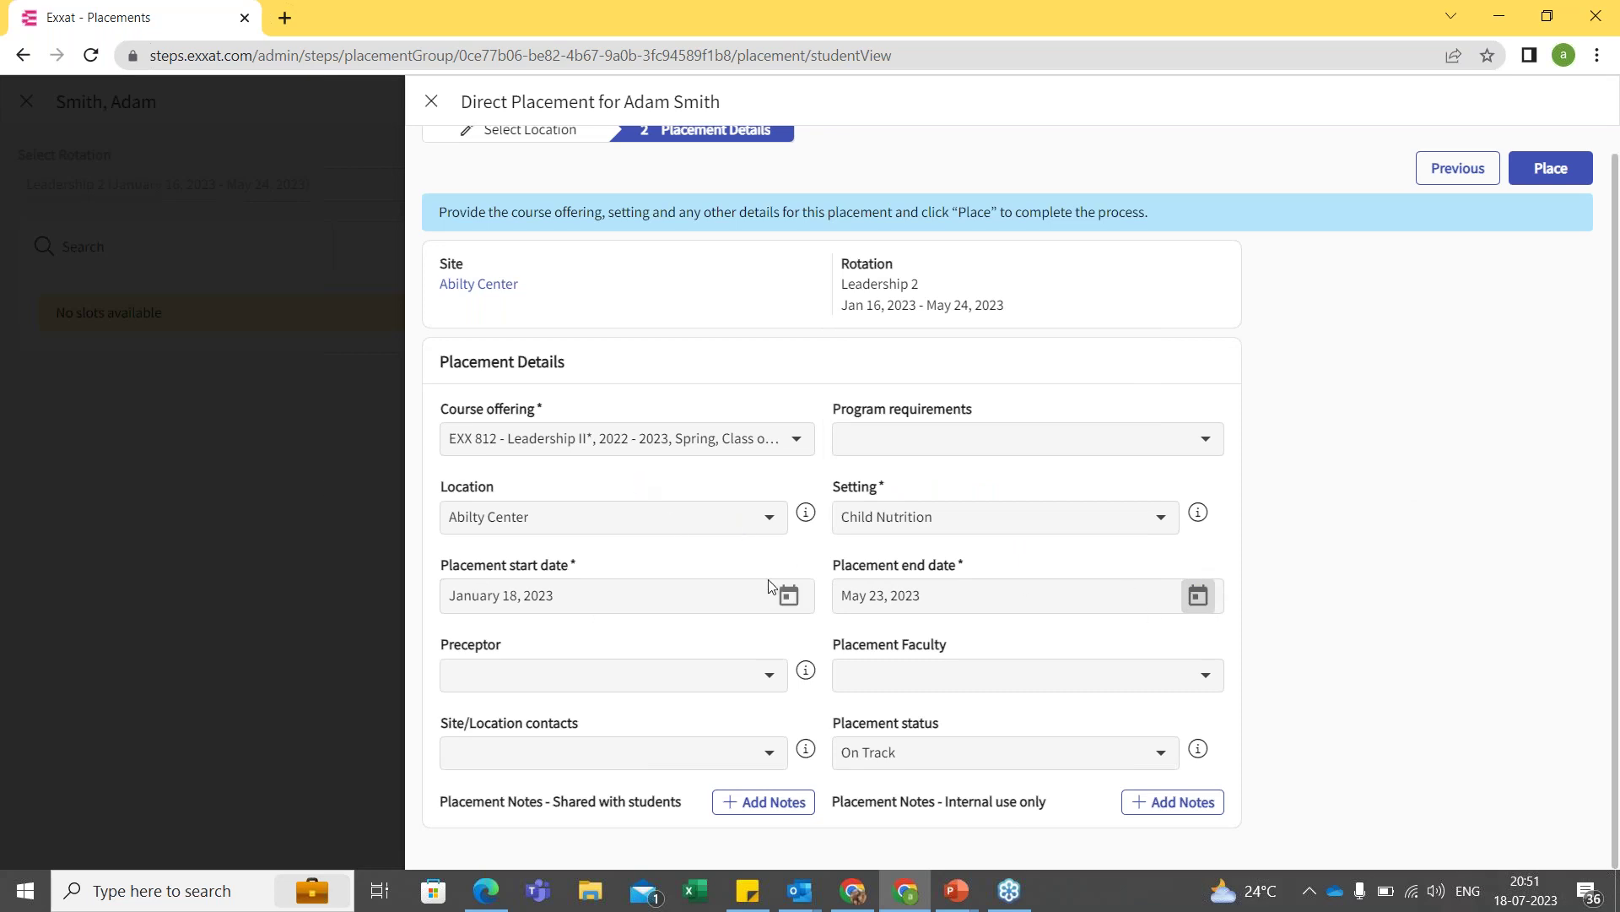
# Check the choices for preceptor, placement faculty, site/location contacts and placement status without changing any of them.
pyautogui.click(749, 675)
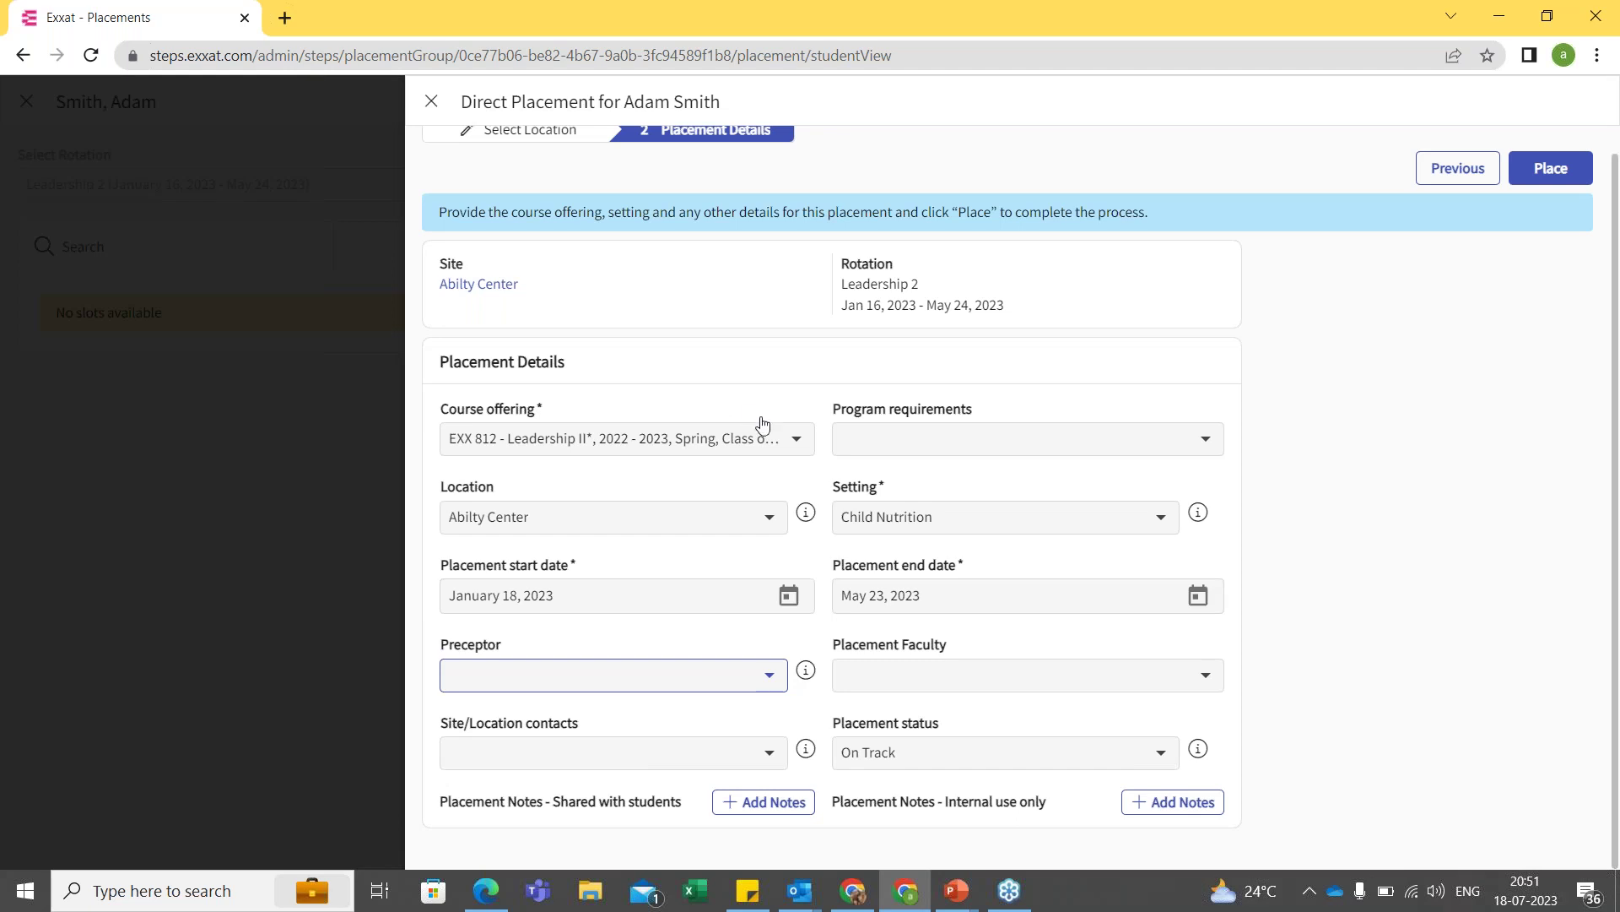
pyautogui.click(1008, 682)
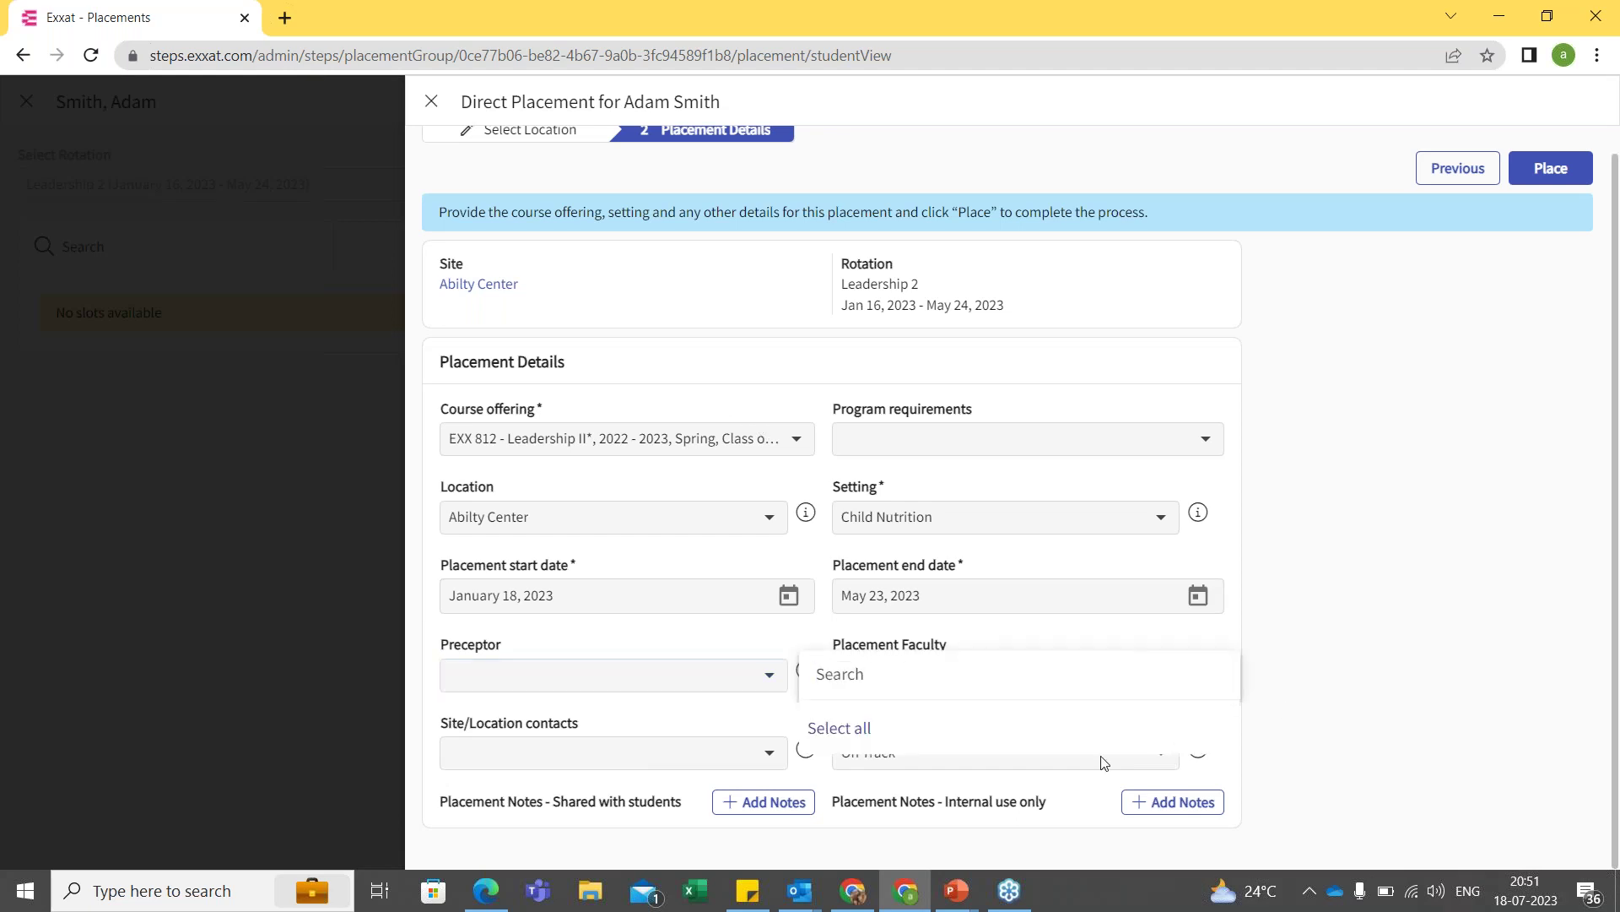
pyautogui.click(1469, 647)
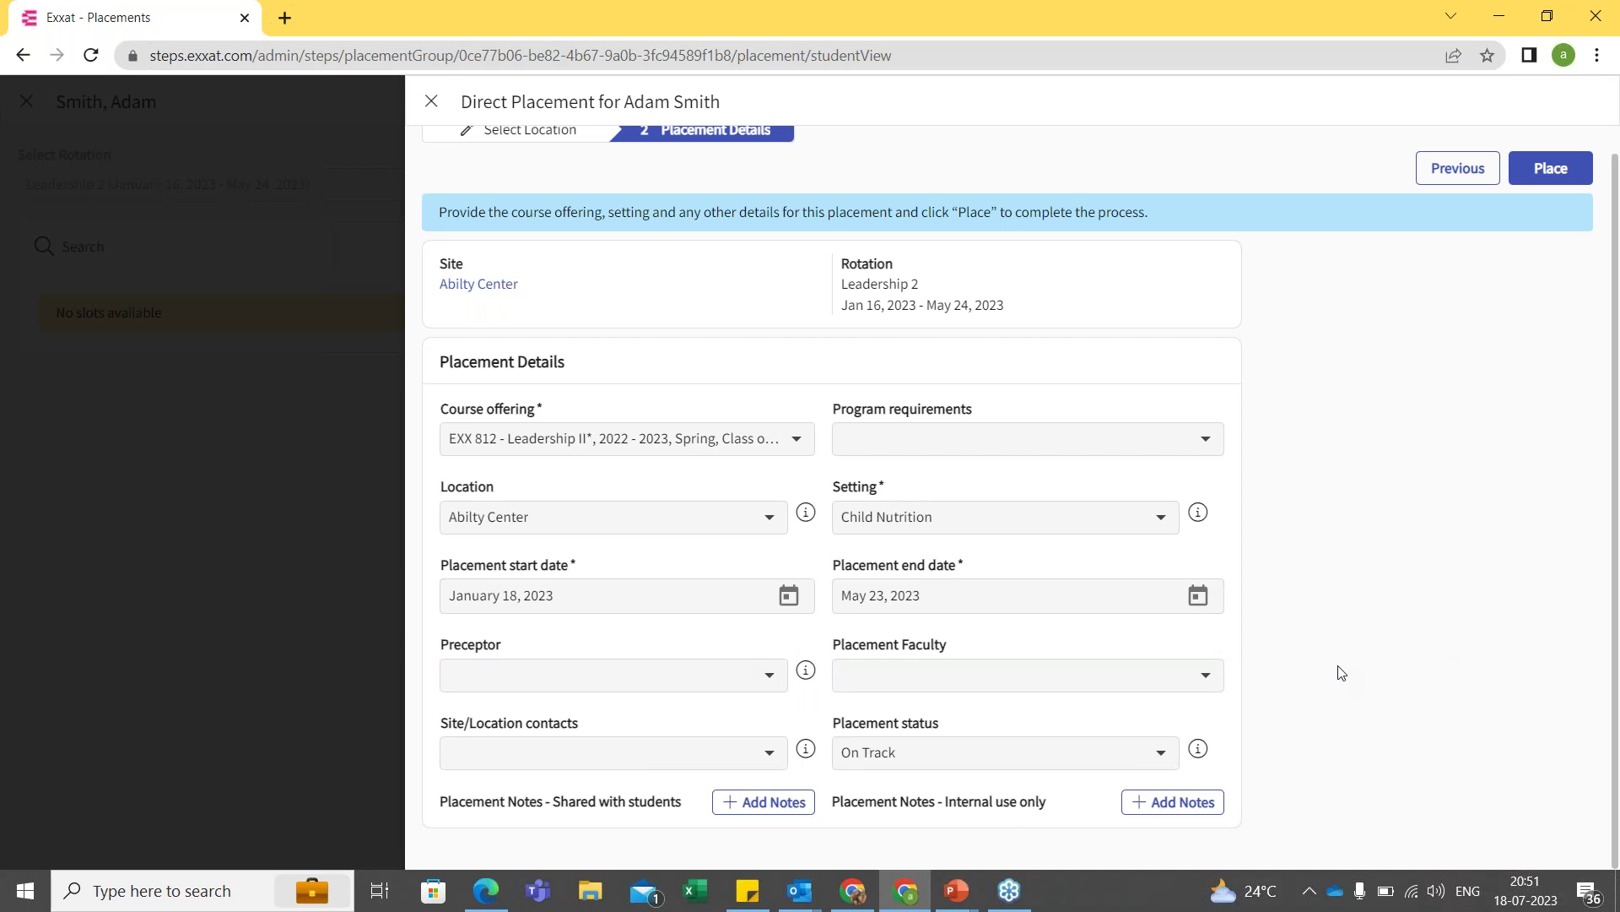
pyautogui.click(751, 757)
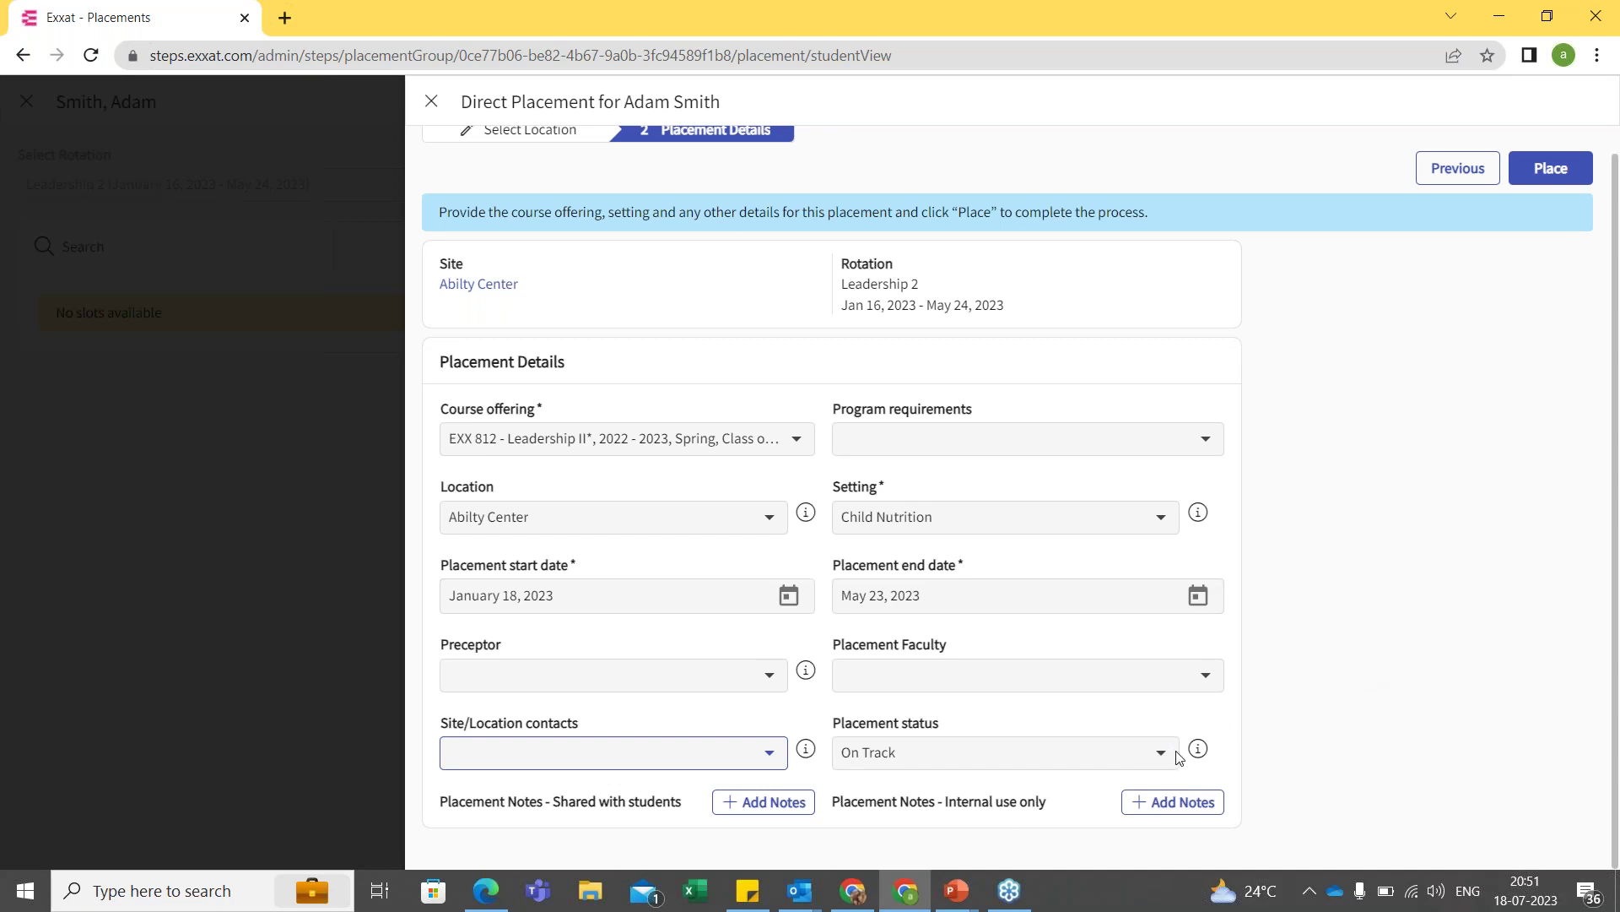
pyautogui.click(1118, 764)
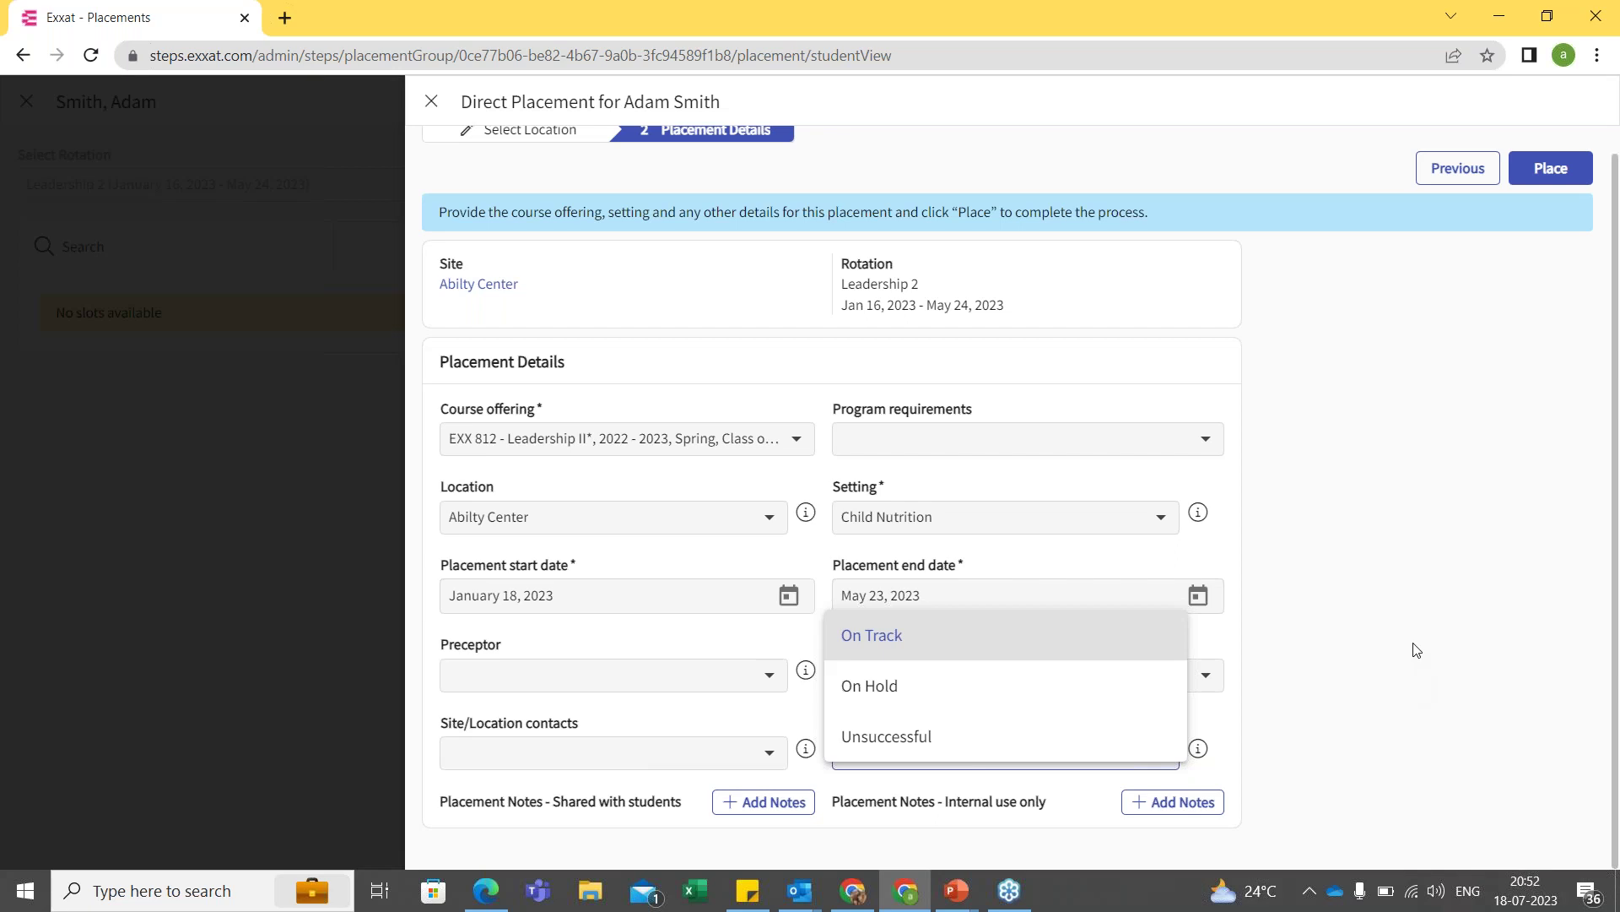
pyautogui.click(1416, 650)
# Place the student with the entered placement details and refresh the page to update the group's placements.
pyautogui.scroll(1, 1266, 515)
pyautogui.scroll(-1, 1385, 535)
pyautogui.scroll(1, 1500, 381)
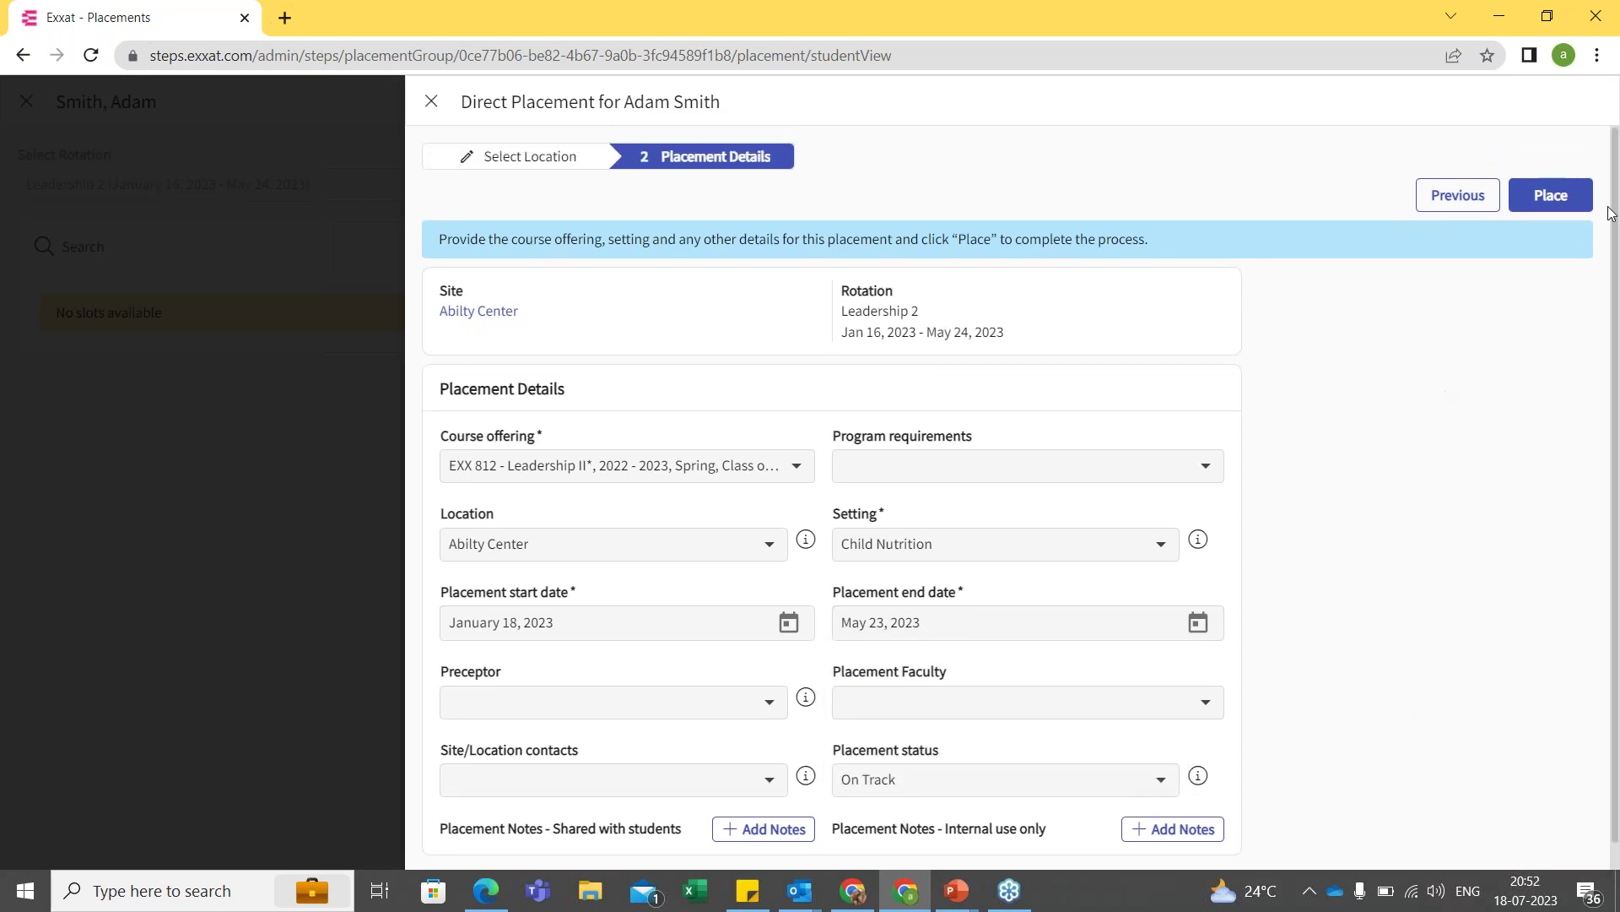
pyautogui.click(1561, 205)
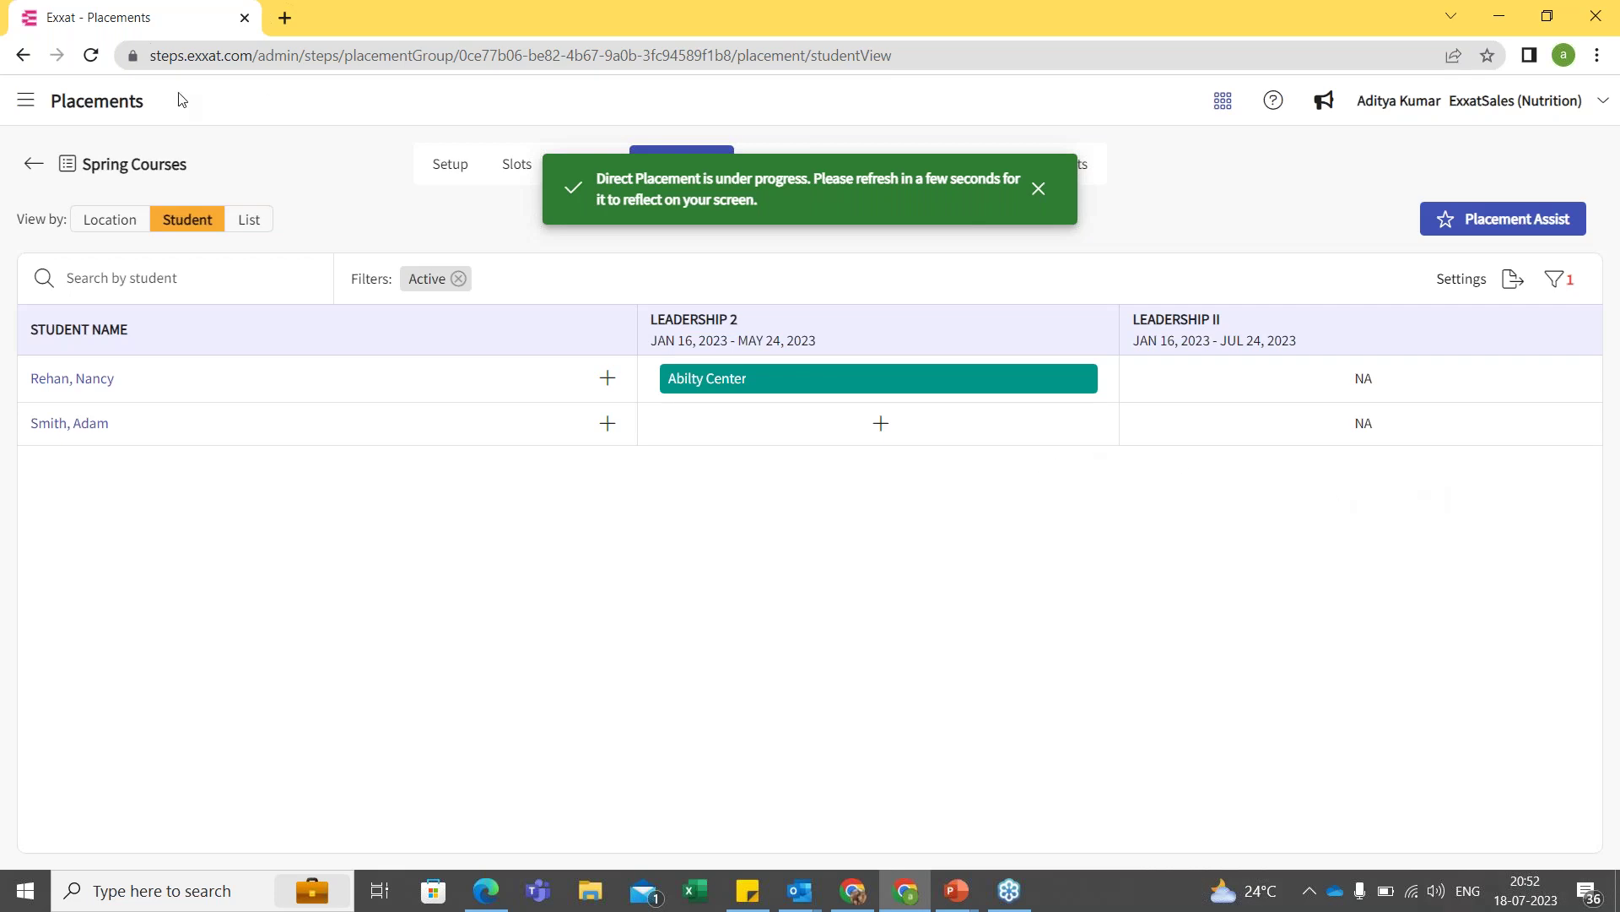
pyautogui.click(92, 56)
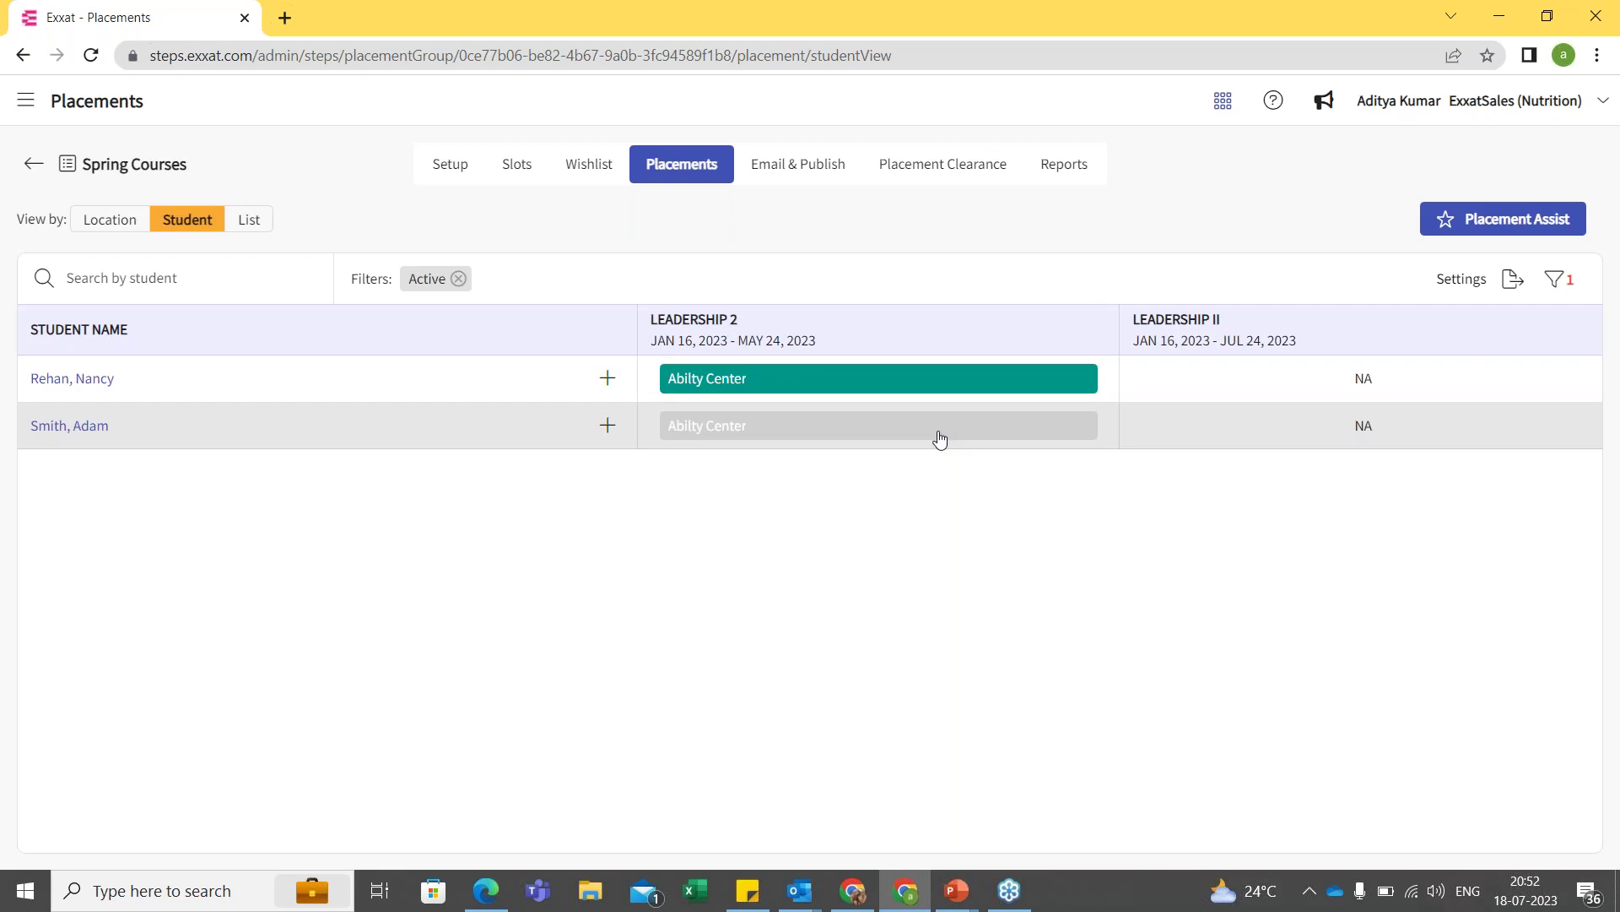
pyautogui.moveTo(937, 439)
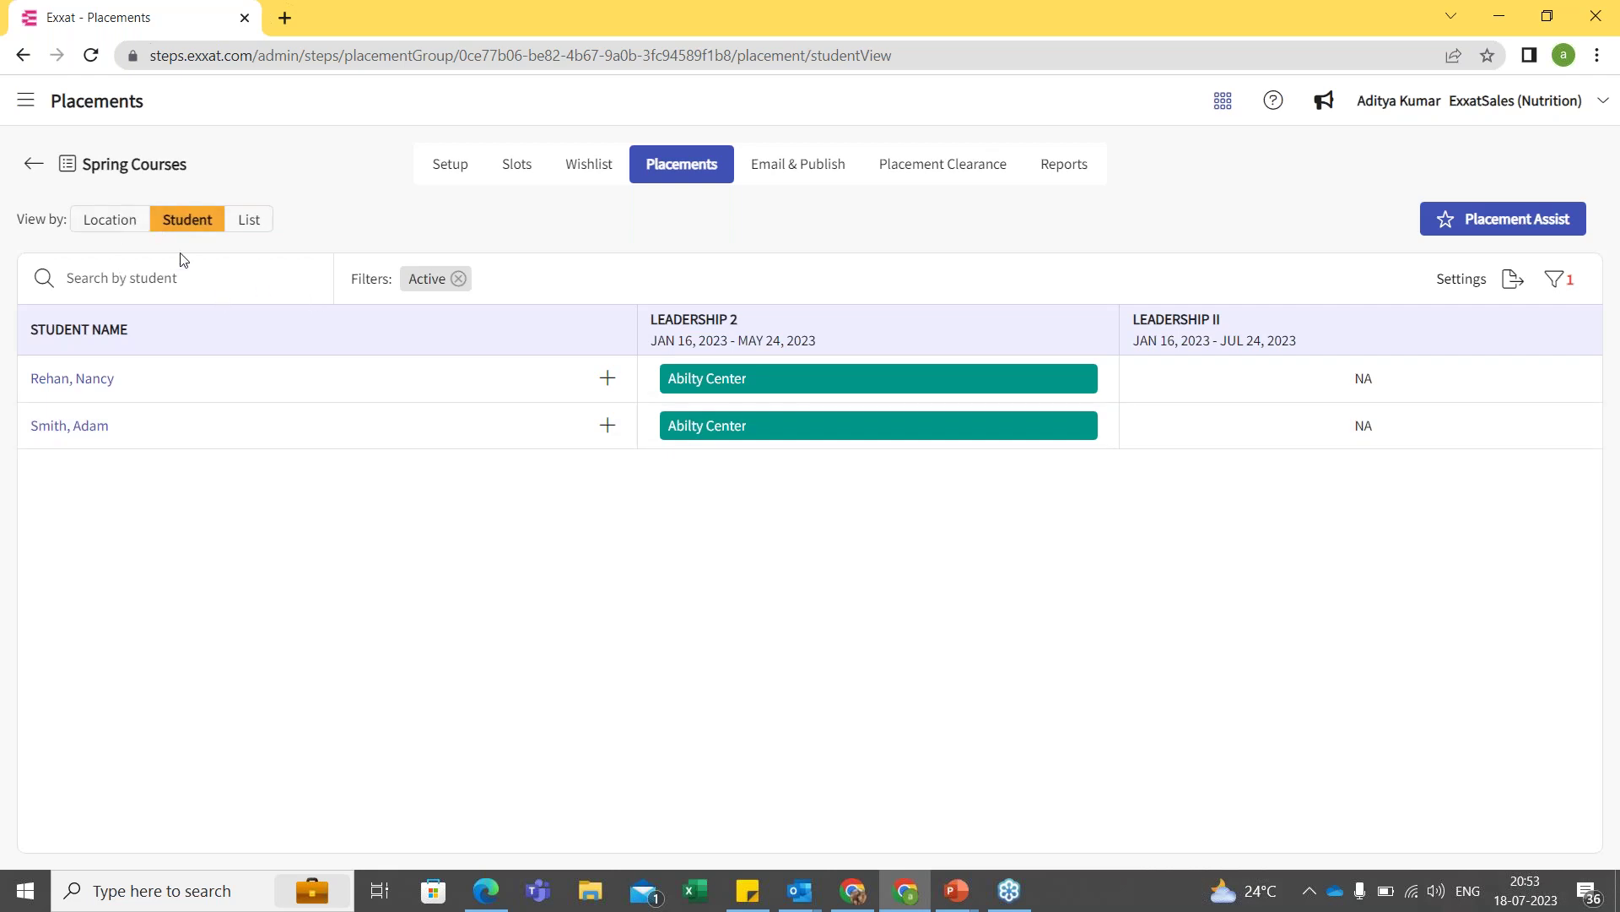
# View the Spring Courses placements by location, by student and as a list.
pyautogui.click(125, 226)
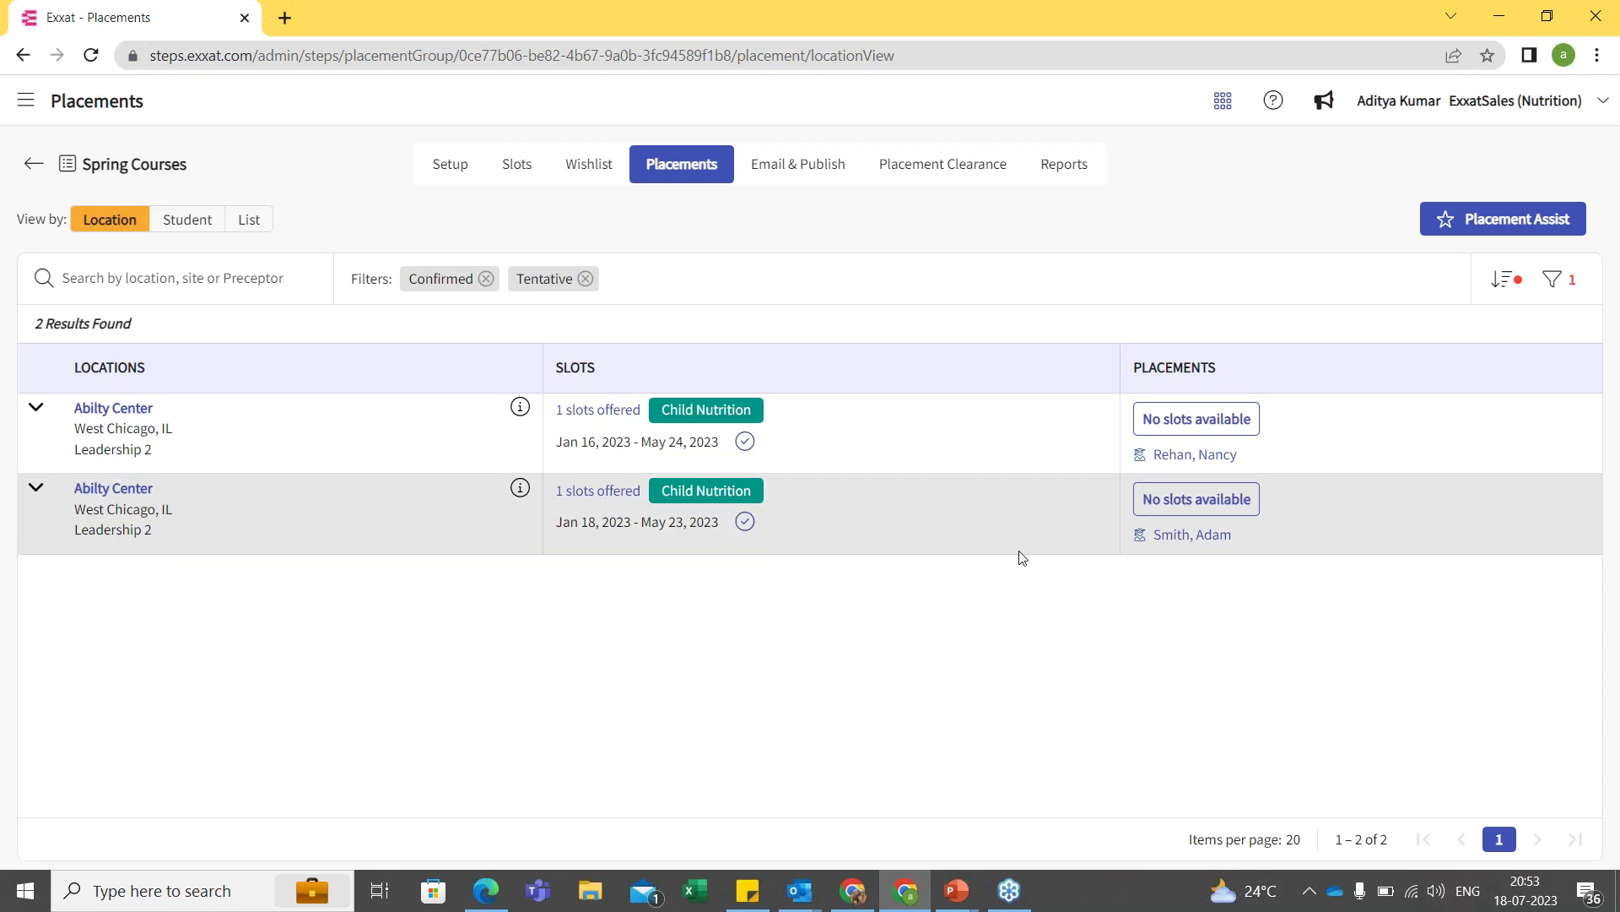
pyautogui.click(212, 219)
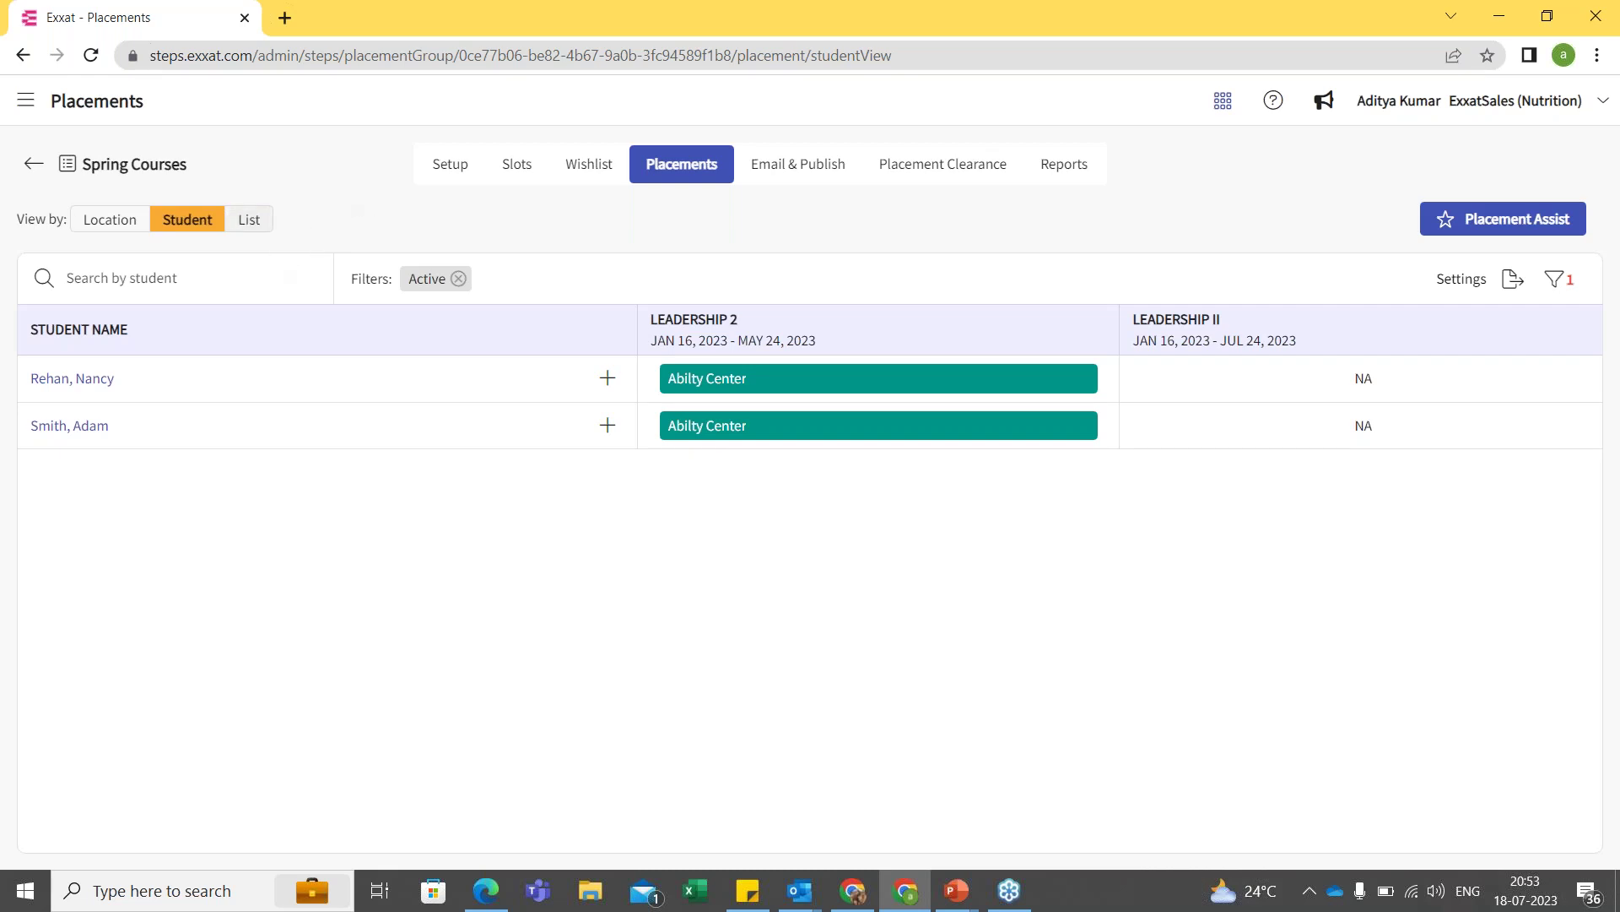
pyautogui.click(250, 220)
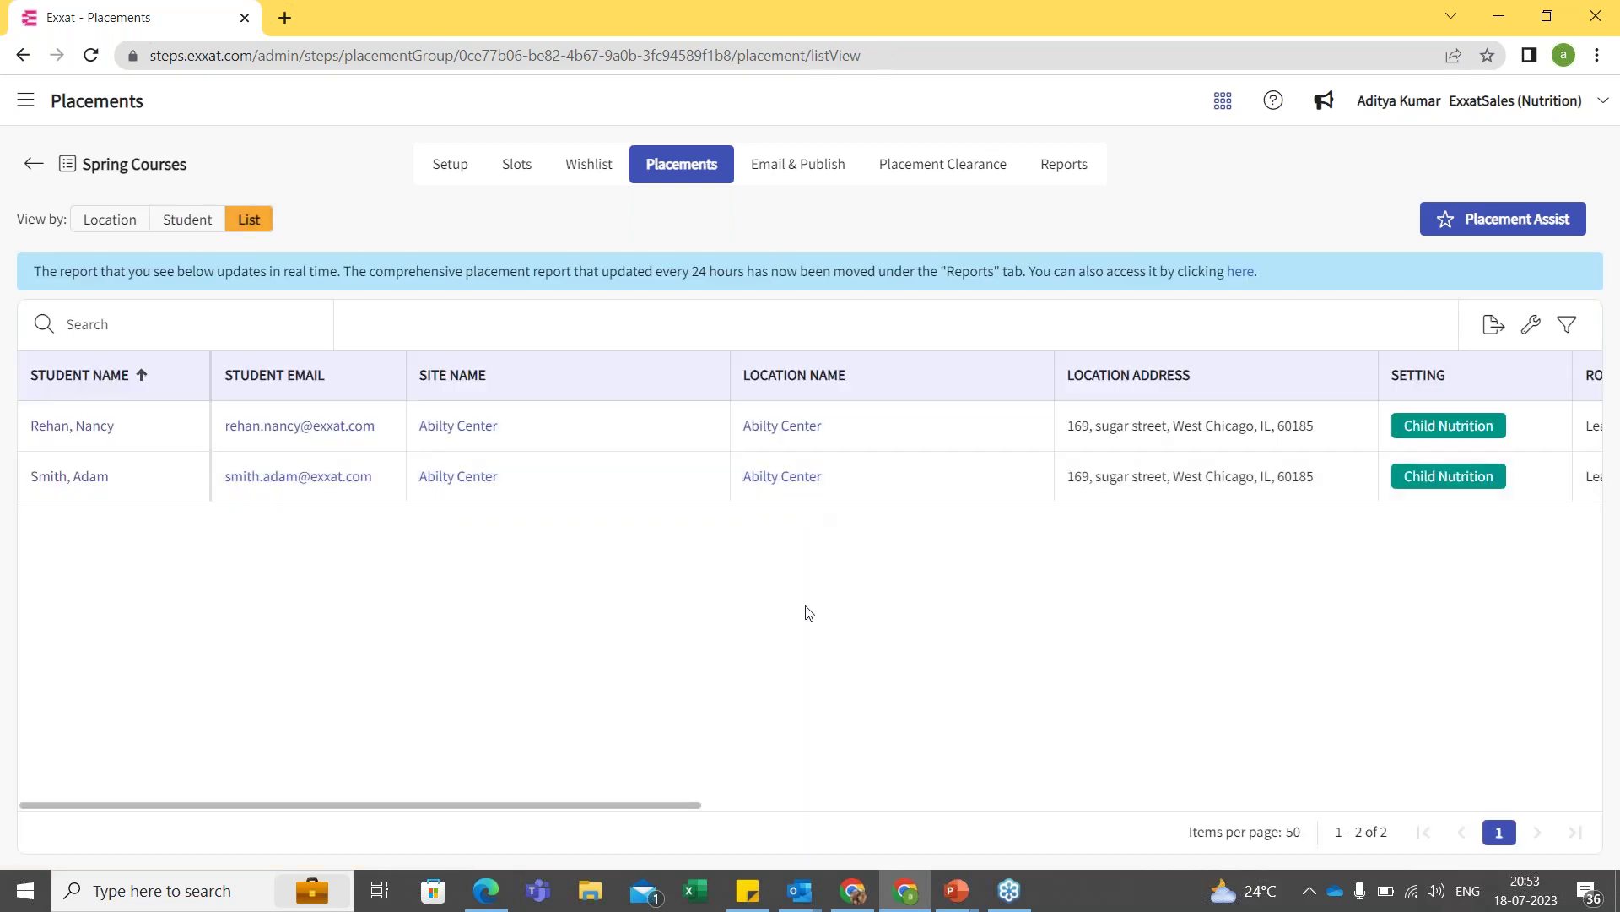
# Examine the placement list's columns from student email through placement publish status, and return to the first columns.
pyautogui.moveTo(675, 806); pyautogui.dragTo(565, 828)
pyautogui.moveTo(649, 803); pyautogui.dragTo(551, 798)
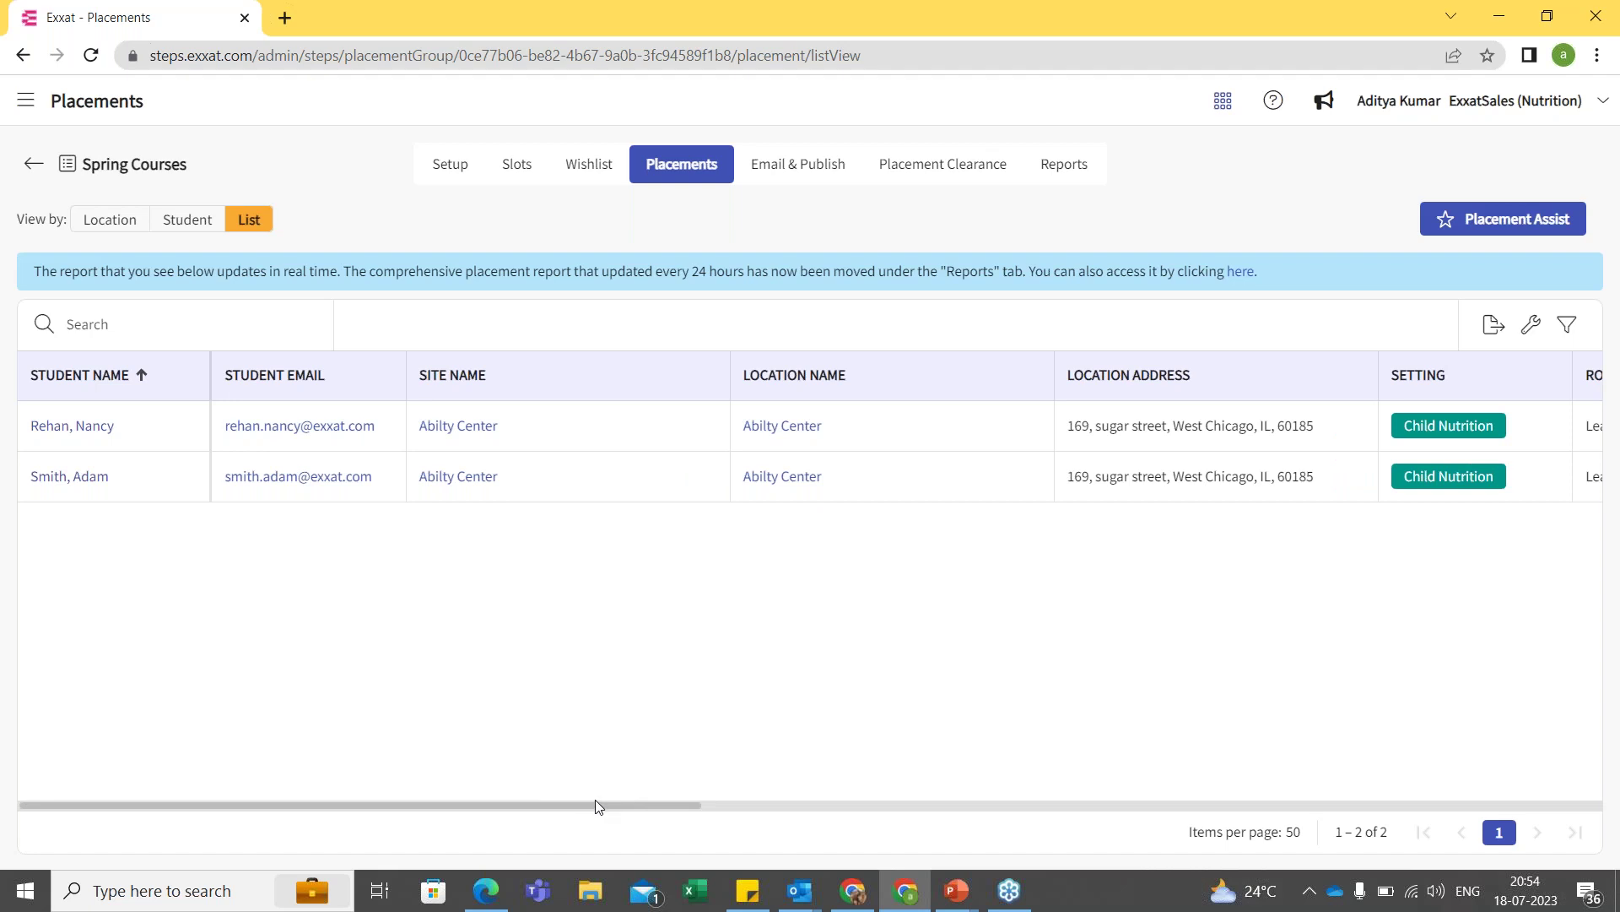
pyautogui.moveTo(599, 805); pyautogui.dragTo(1563, 871)
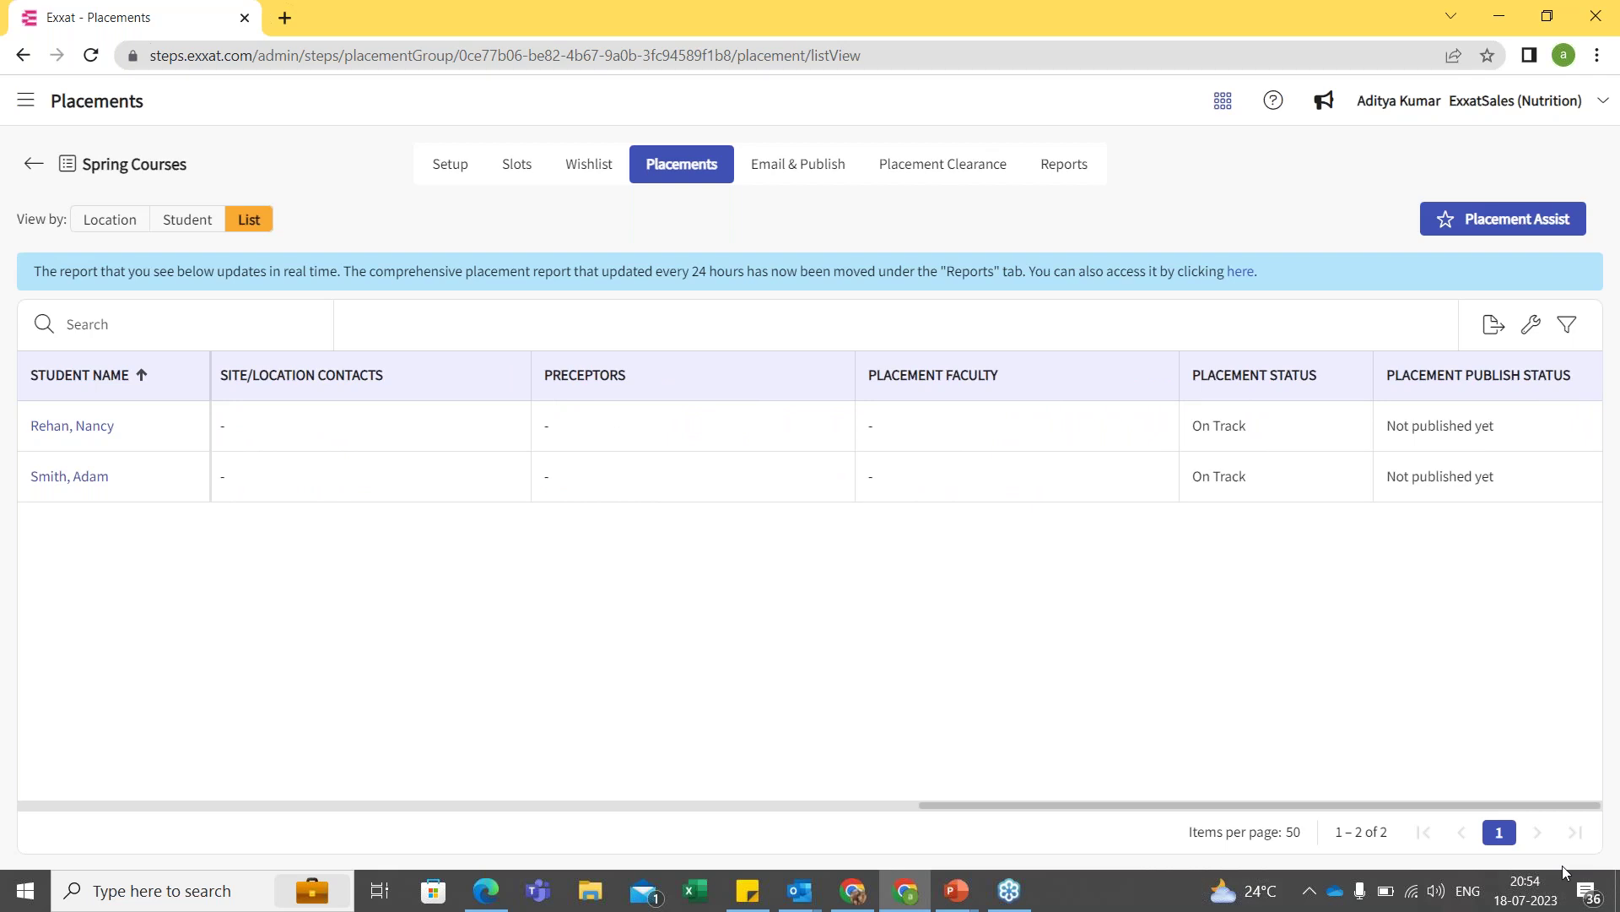
pyautogui.moveTo(1541, 864); pyautogui.dragTo(415, 741)
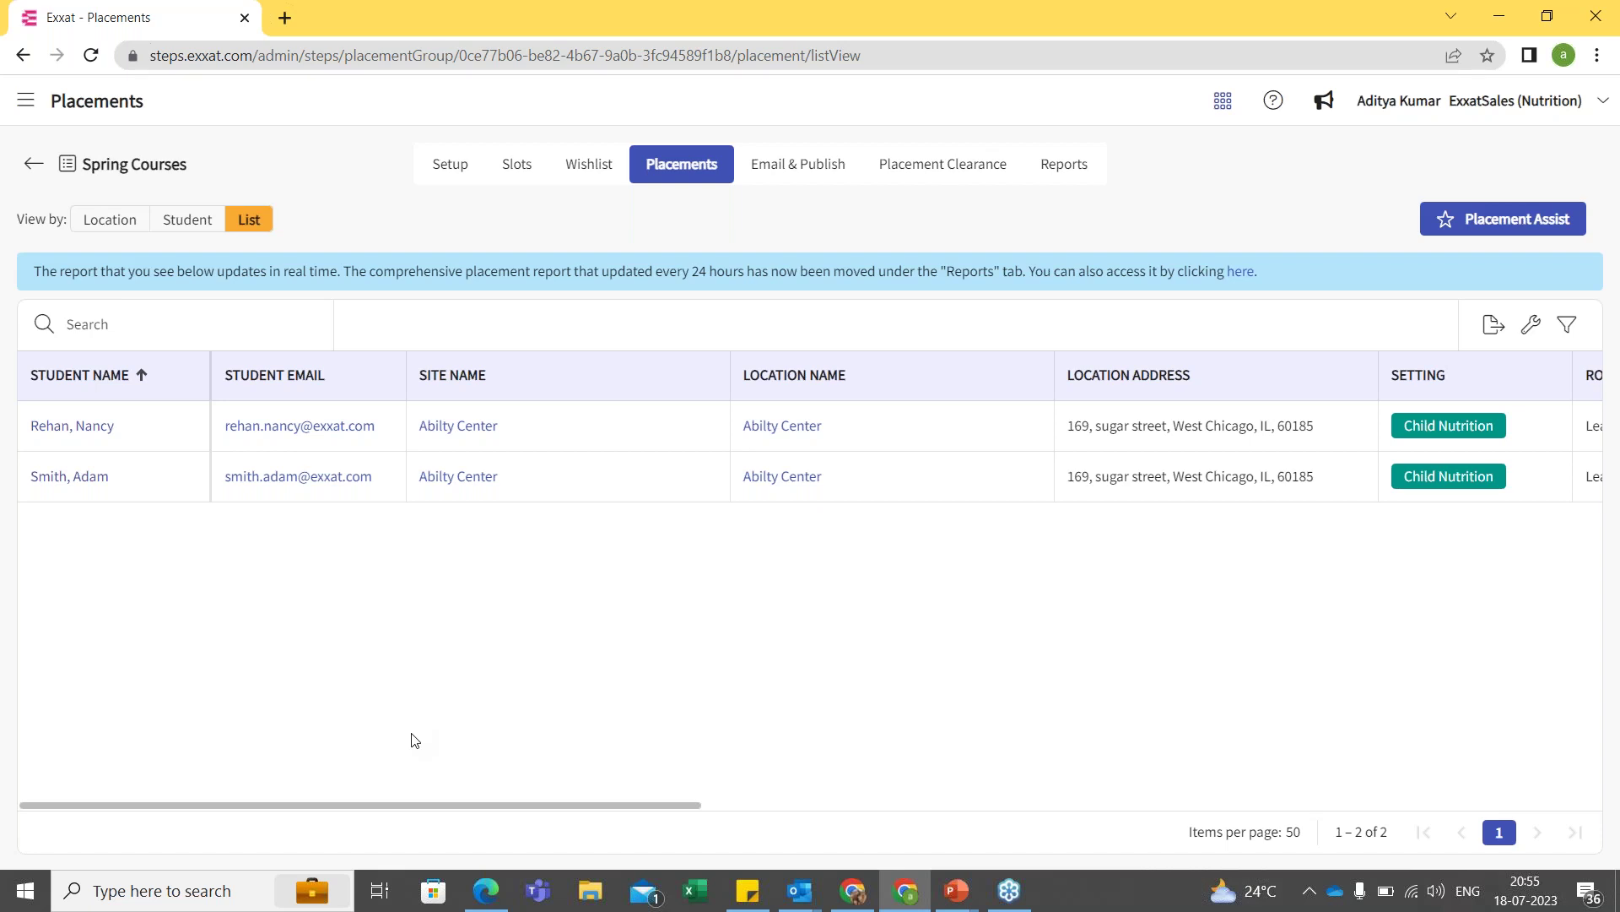
pyautogui.moveTo(459, 807); pyautogui.dragTo(850, 810)
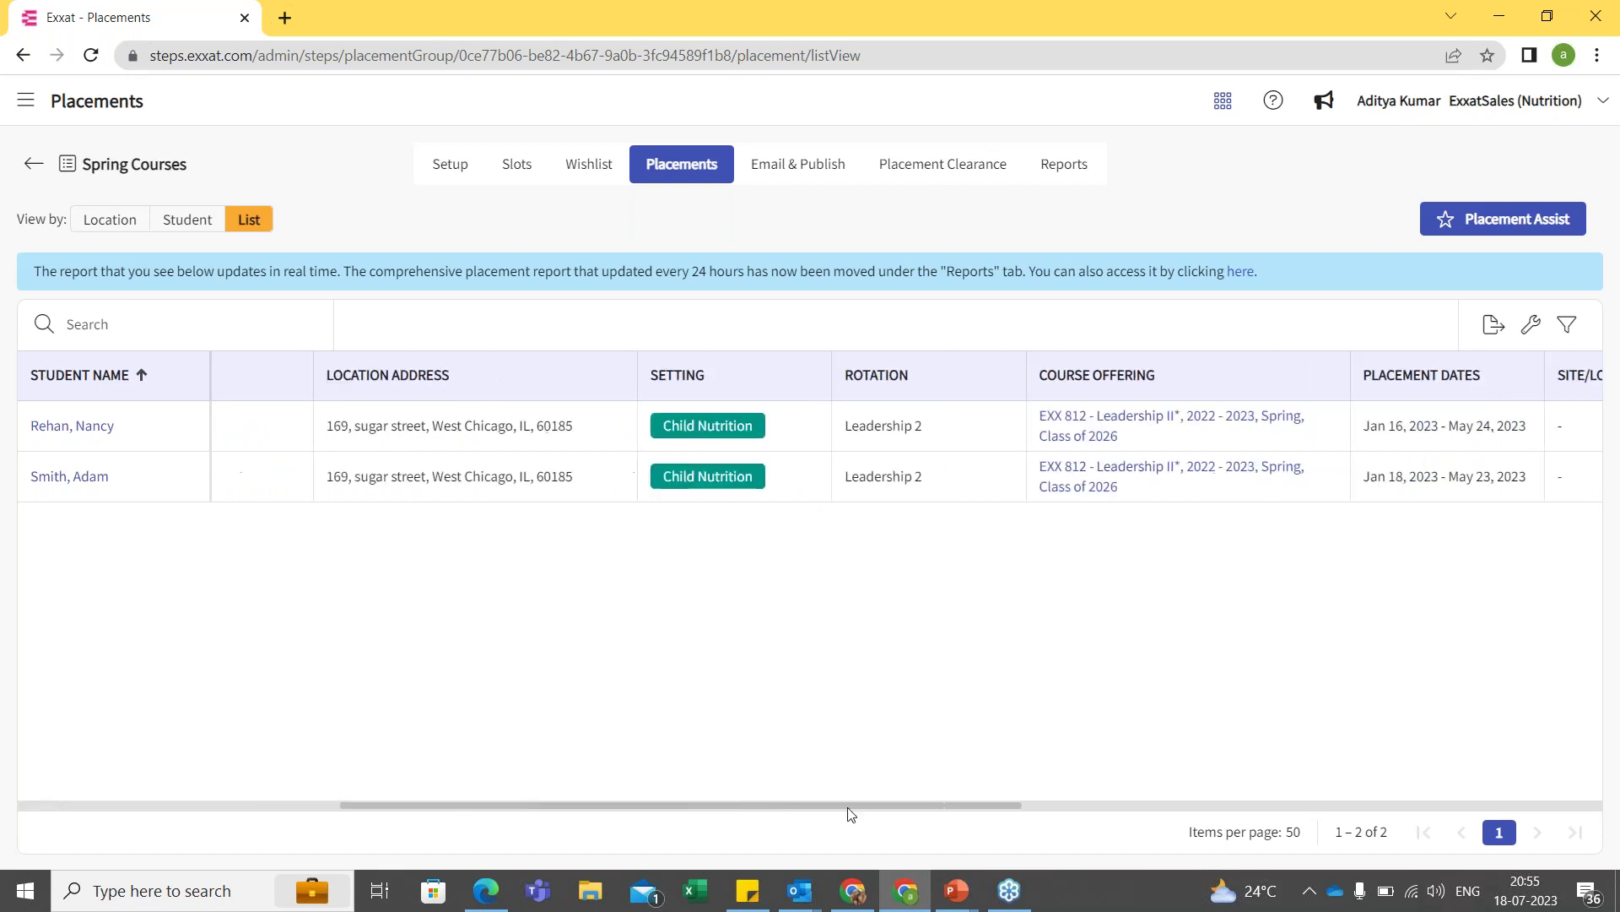
pyautogui.moveTo(698, 817); pyautogui.dragTo(459, 805)
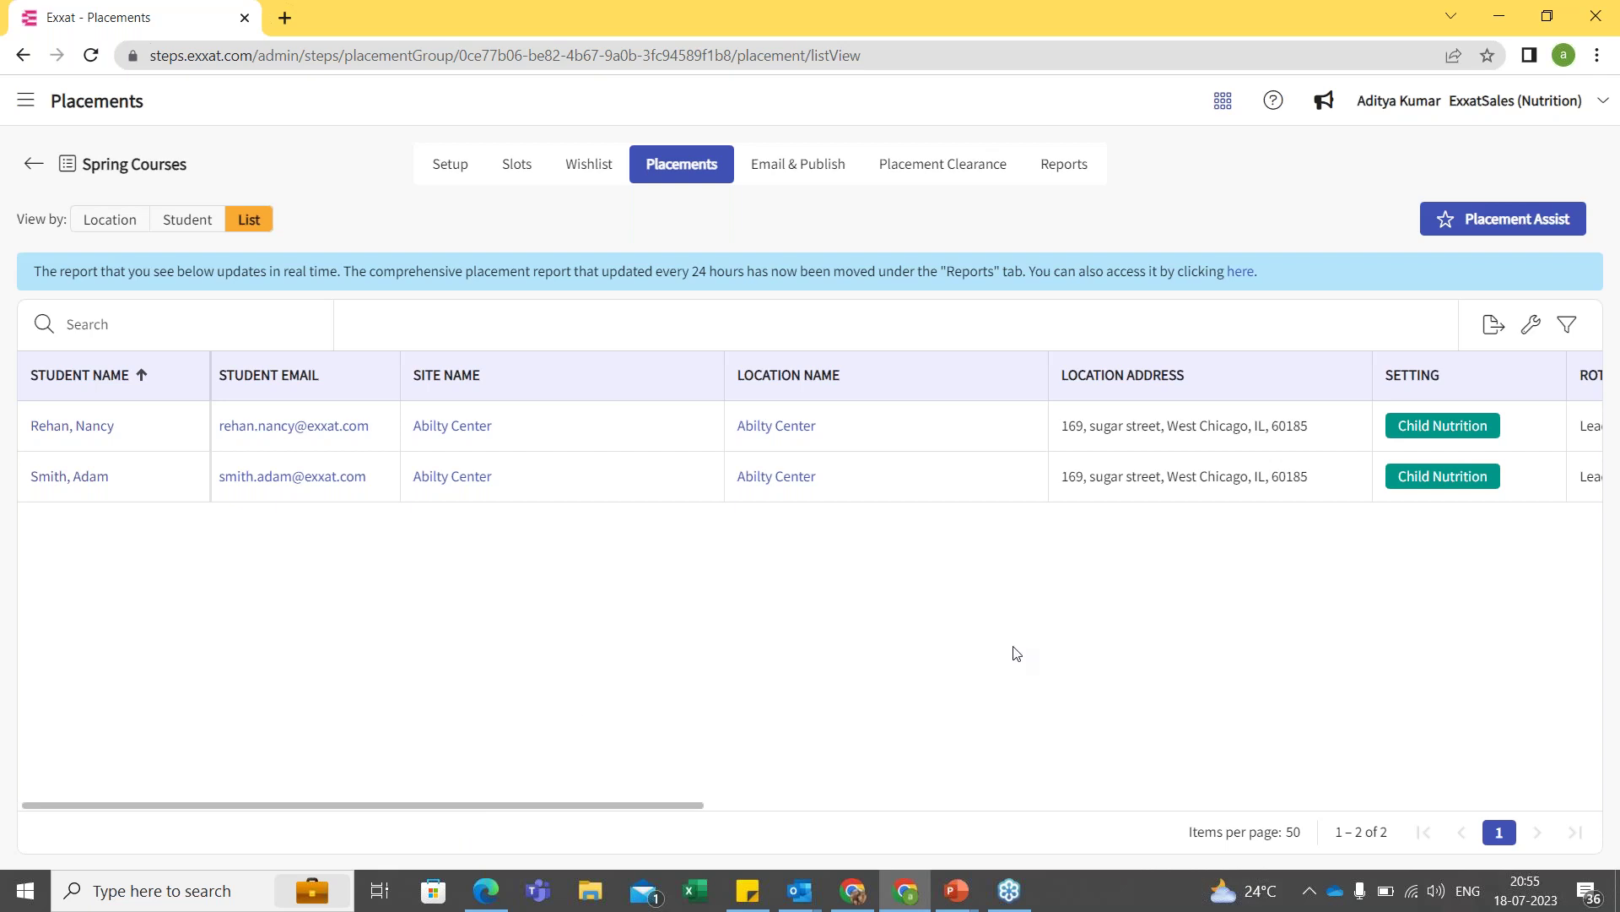
# Switch to the PowerPoint slide show at the "Working with a course offering" slide.
pyautogui.hotkey('alt', 'Tab')
pyautogui.press('Tab')
pyautogui.hotkey('alt', 'shift', 'Tab')
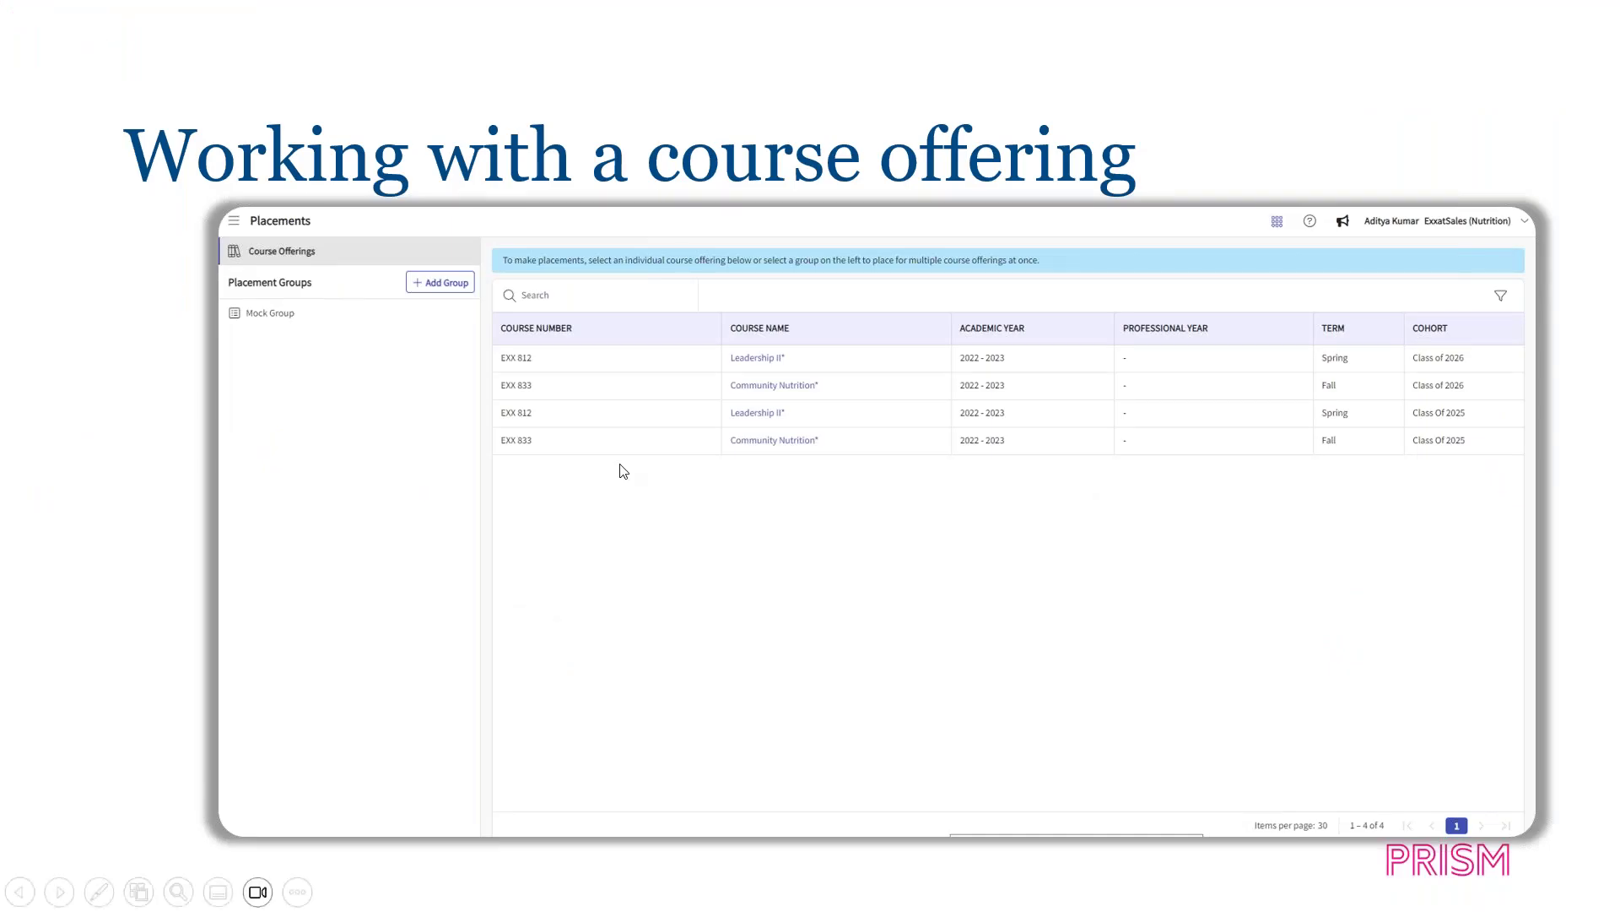